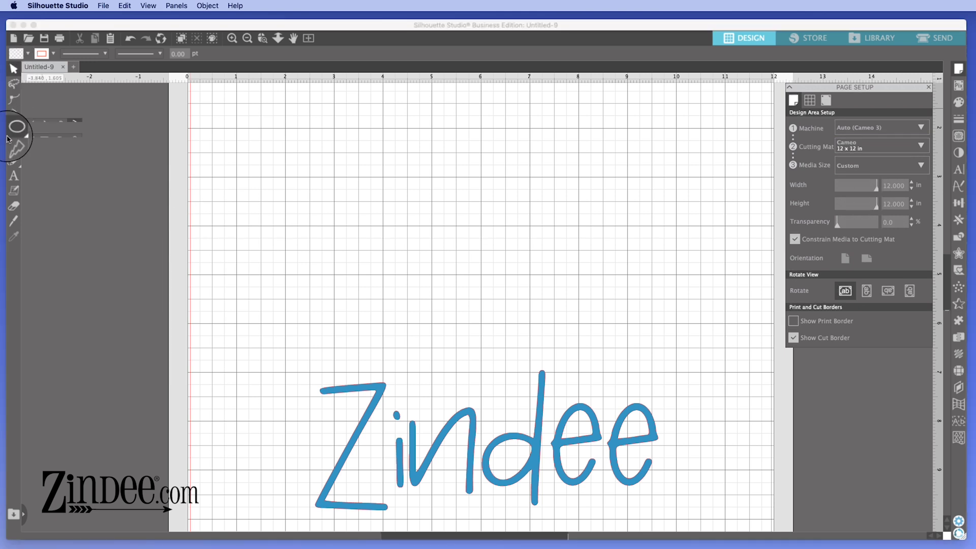
# Step: Marquee-select the blue Zindee word and drag it up toward the middle of the page
pyautogui.moveTo(8, 190)
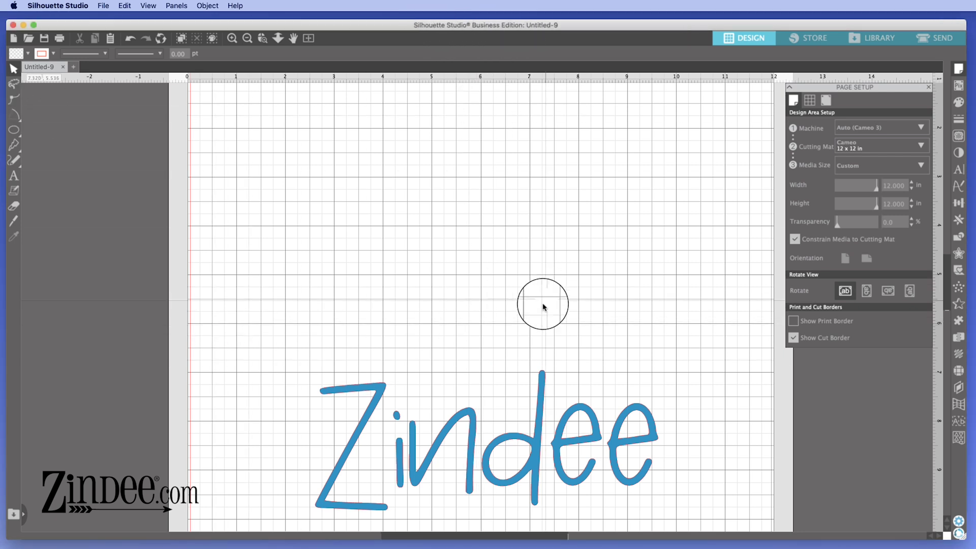
pyautogui.moveTo(254, 349); pyautogui.dragTo(660, 475)
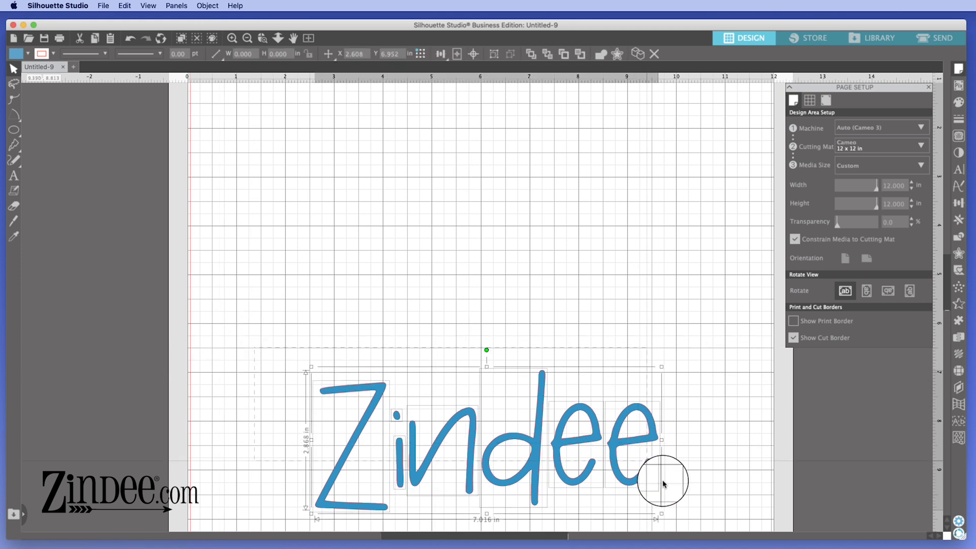
pyautogui.moveTo(562, 453); pyautogui.dragTo(559, 354)
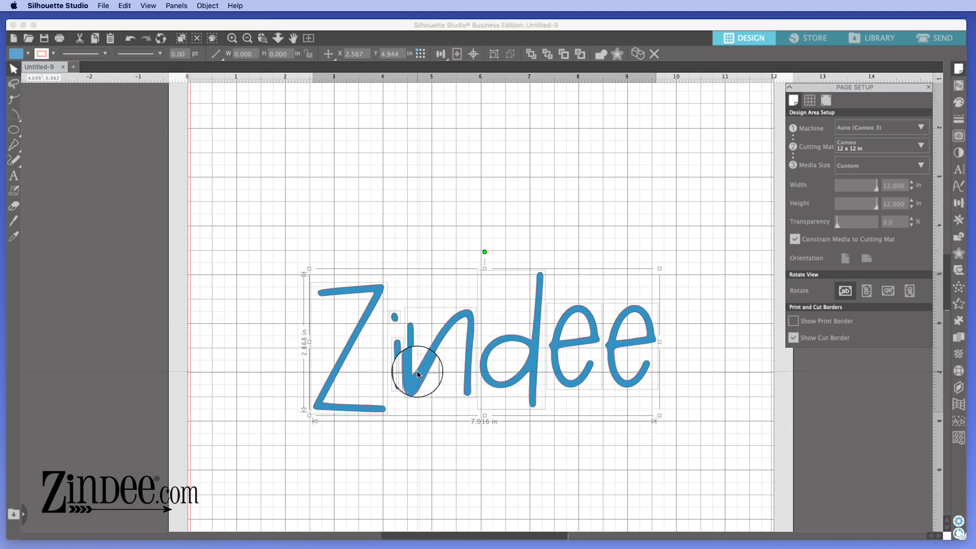
pyautogui.moveTo(413, 382); pyautogui.dragTo(414, 322)
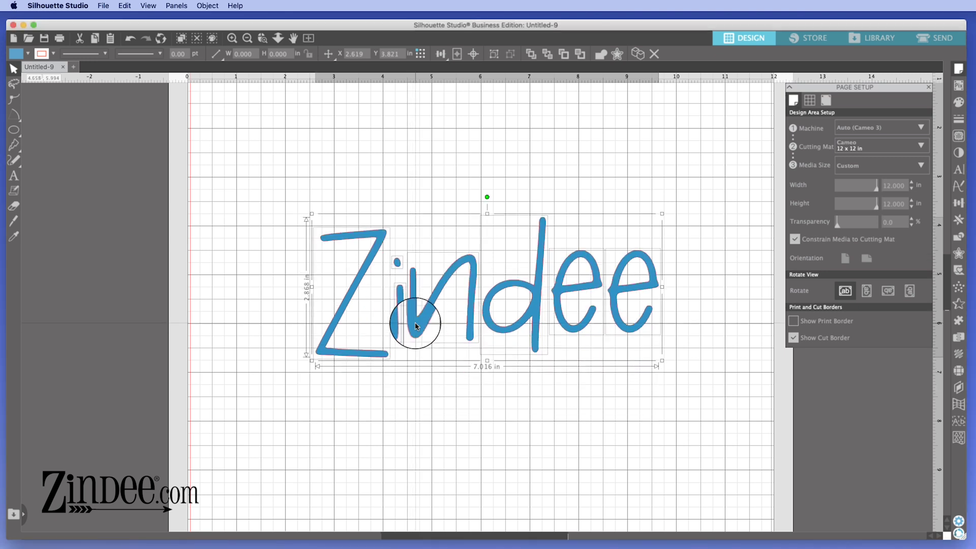
pyautogui.click(460, 139)
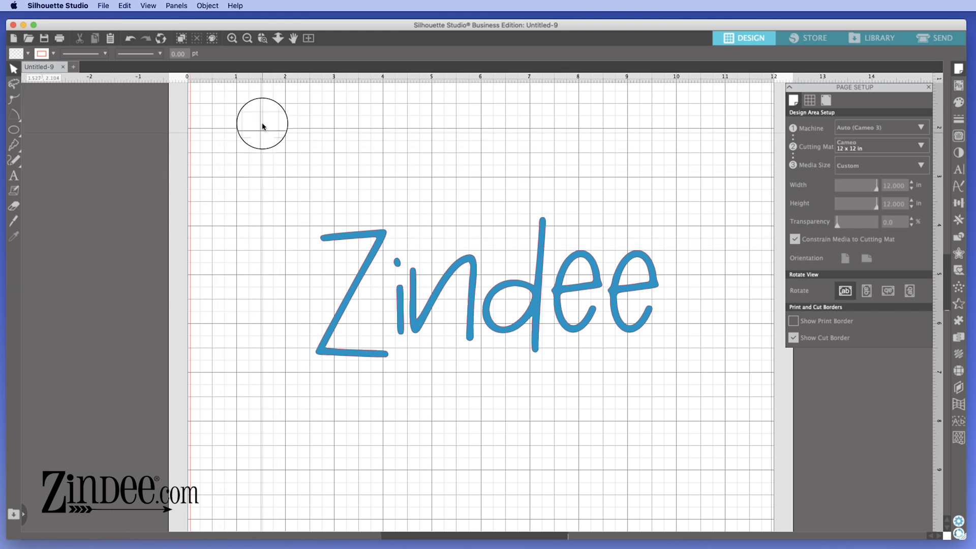
# Step: Reselect Zindee, nudge it into position mid-page, and look at its right-click options
pyautogui.moveTo(262, 126); pyautogui.dragTo(678, 351)
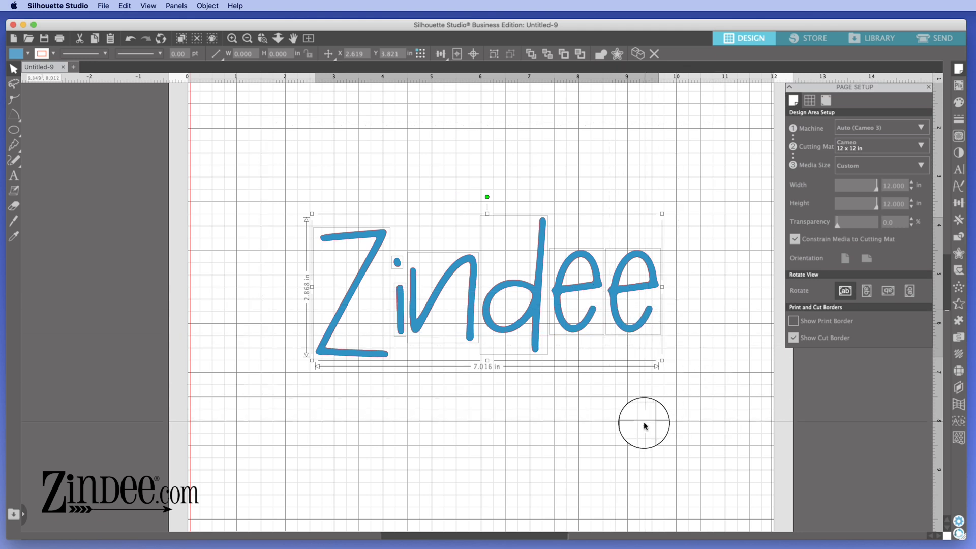
pyautogui.click(568, 454)
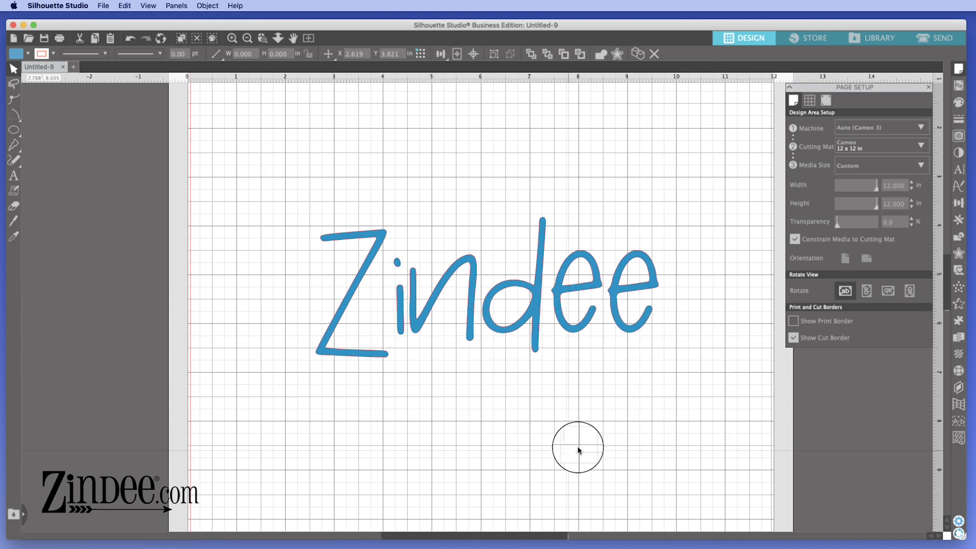
pyautogui.moveTo(699, 154); pyautogui.dragTo(321, 405)
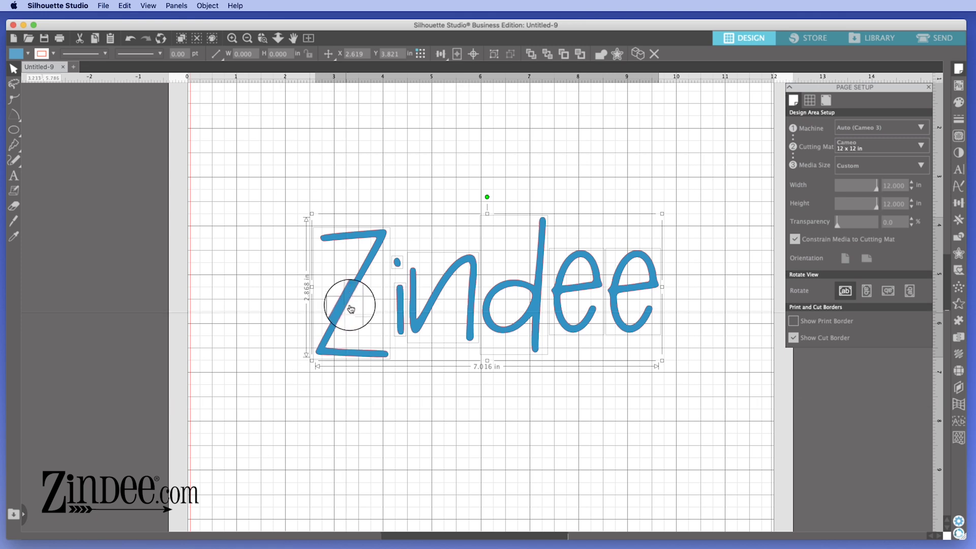
pyautogui.moveTo(349, 305); pyautogui.dragTo(382, 225)
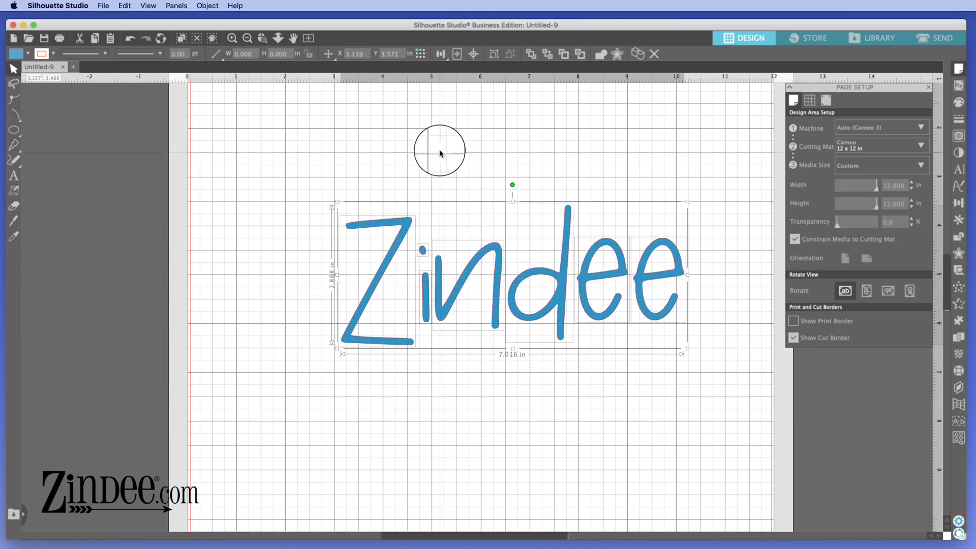
pyautogui.click(246, 214)
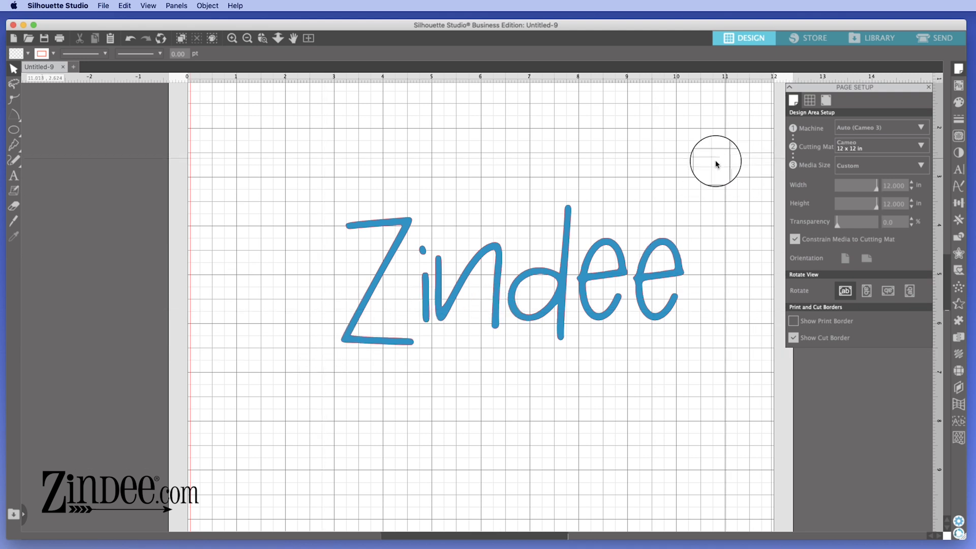
pyautogui.click(421, 319)
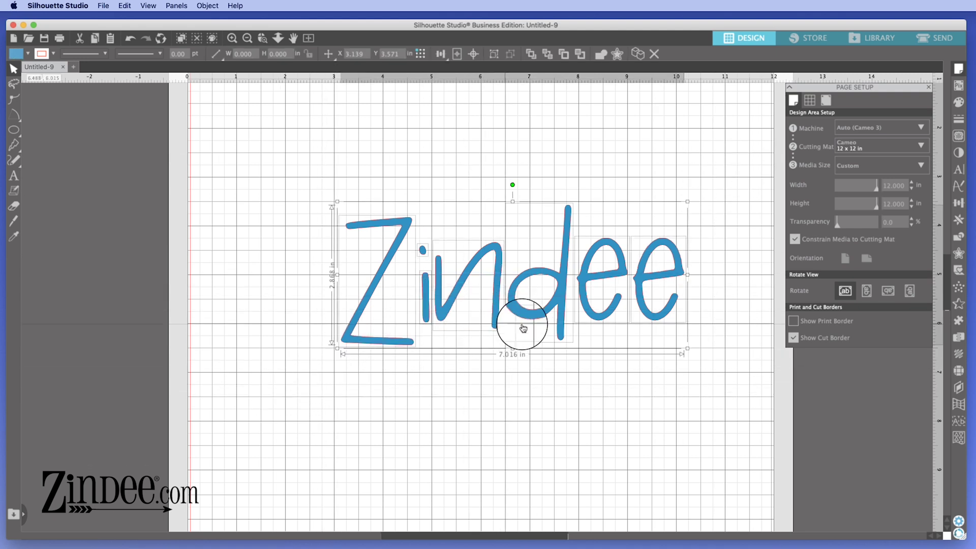
pyautogui.rightClick(563, 306)
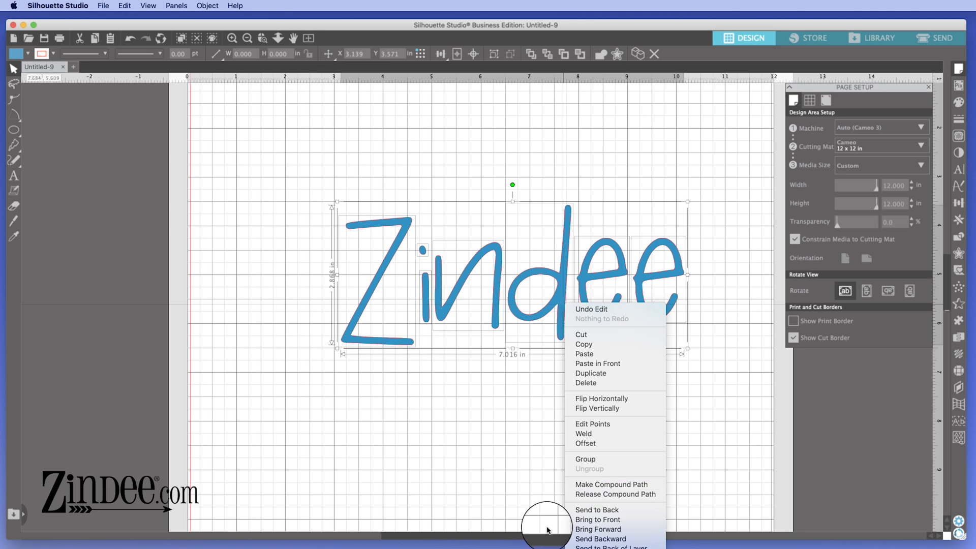
pyautogui.click(418, 478)
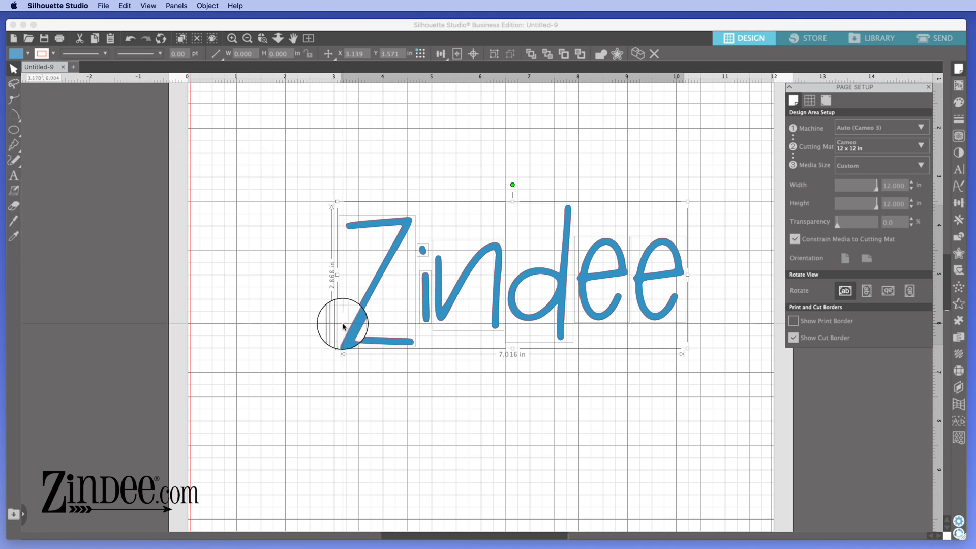
pyautogui.click(622, 186)
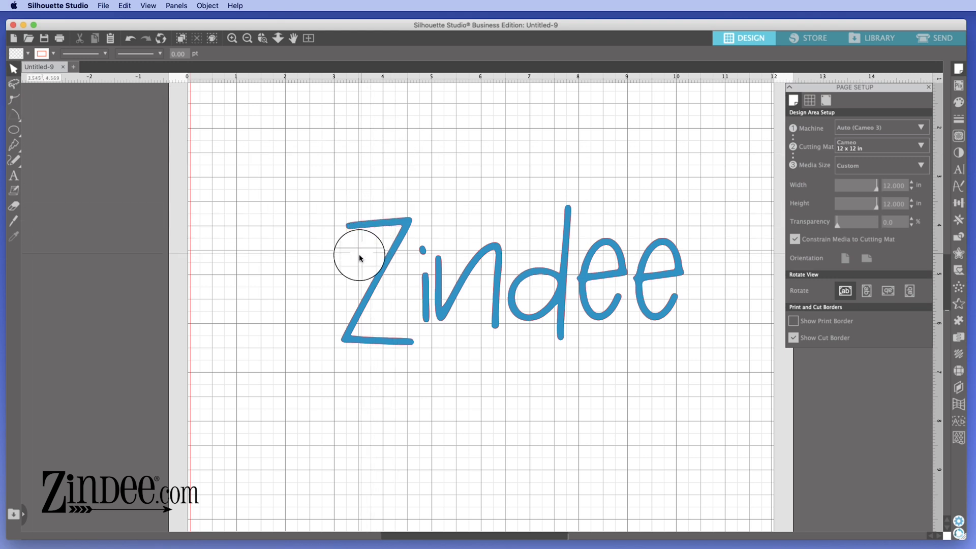
# Step: Zoom in close on the Zindee lettering and lasso-select the Z
pyautogui.click(277, 38)
pyautogui.moveTo(497, 298); pyautogui.dragTo(530, 399)
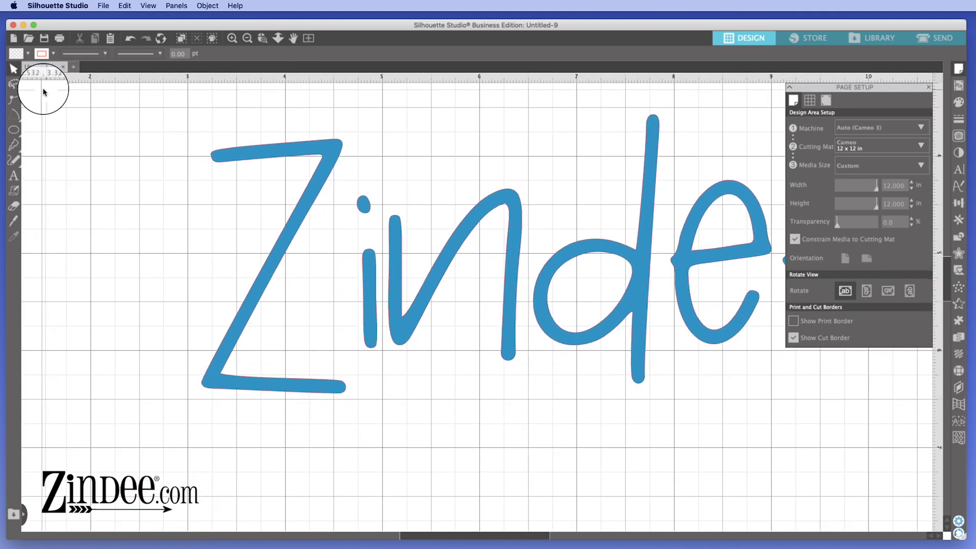
pyautogui.click(15, 85)
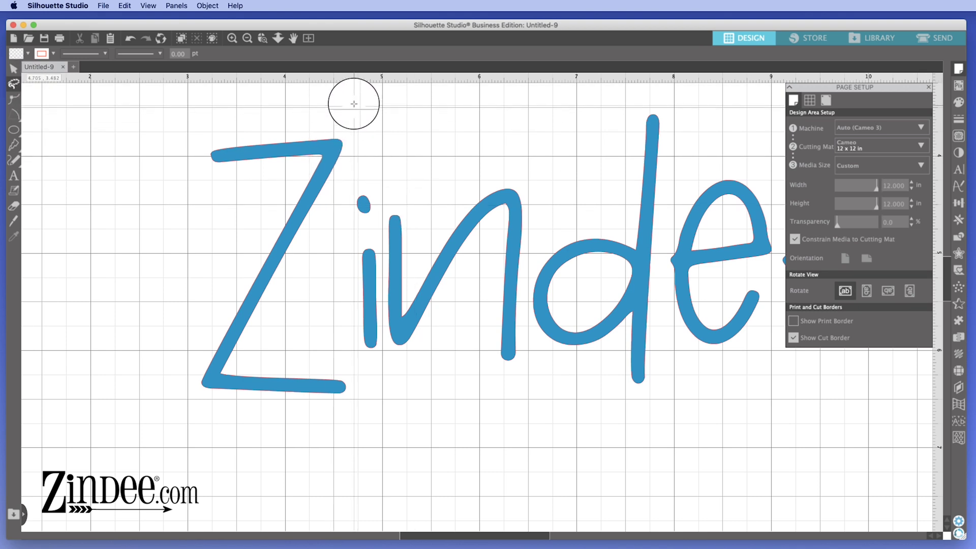
pyautogui.moveTo(354, 105)
pyautogui.mouseDown()
pyautogui.moveTo(355, 148)
pyautogui.moveTo(322, 280)
pyautogui.moveTo(325, 351)
pyautogui.moveTo(382, 379)
pyautogui.moveTo(295, 462)
pyautogui.moveTo(155, 357)
pyautogui.moveTo(169, 184)
pyautogui.moveTo(251, 98)
pyautogui.moveTo(355, 106)
pyautogui.mouseUp()
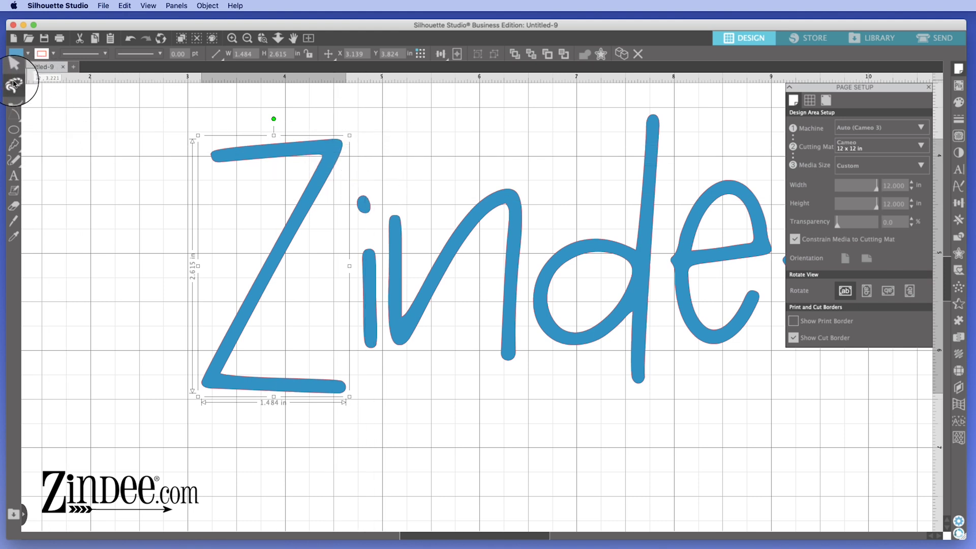
# Step: Show the Z's edit points, then return to the Select tool and deselect
pyautogui.click(15, 99)
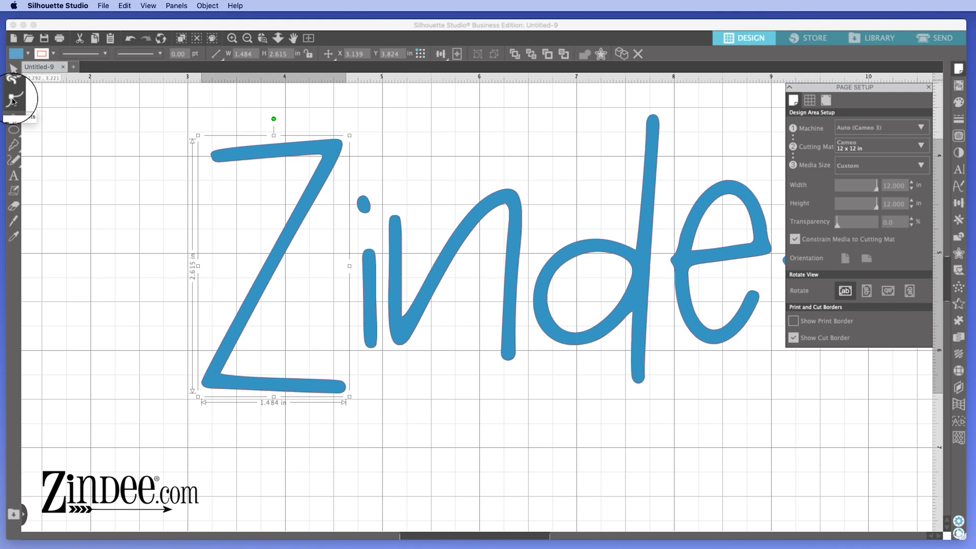
pyautogui.click(14, 100)
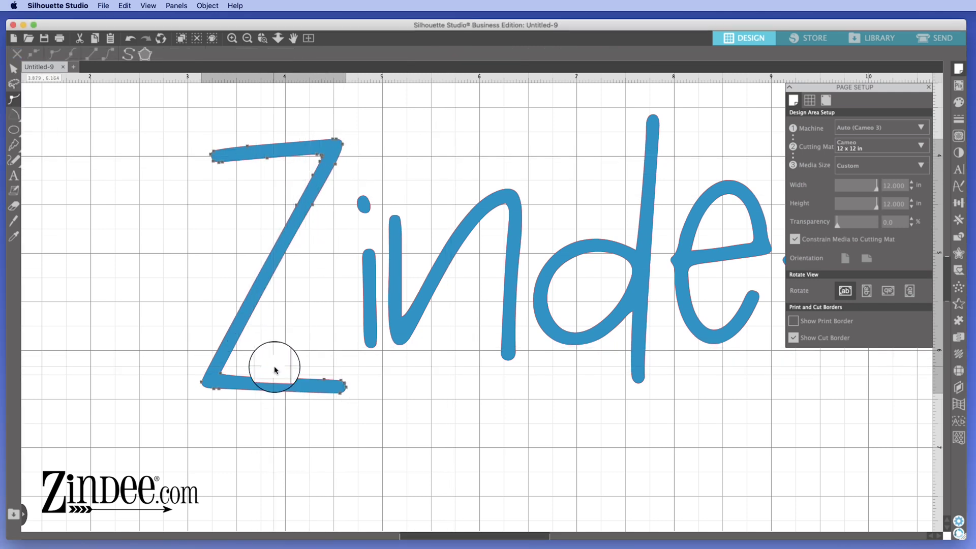
pyautogui.click(14, 98)
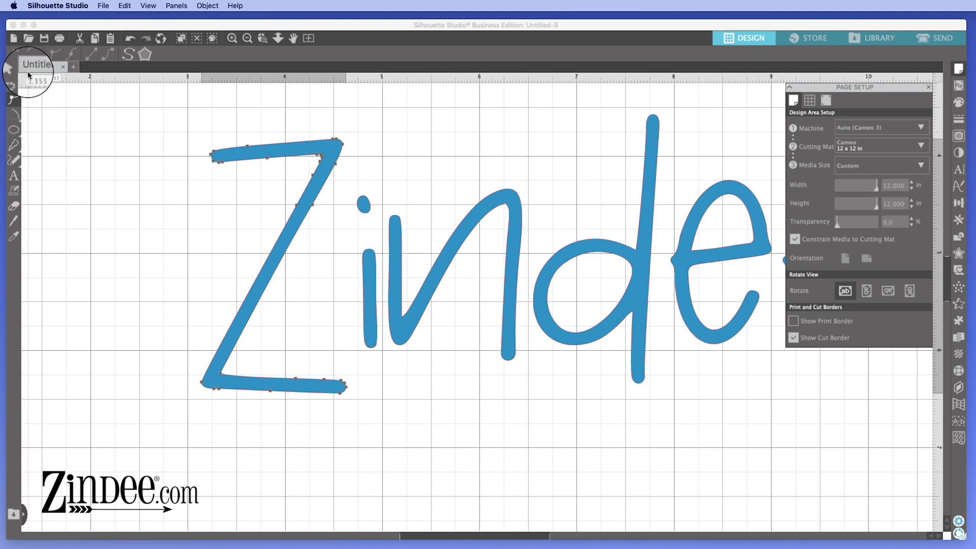
pyautogui.click(14, 70)
pyautogui.click(271, 205)
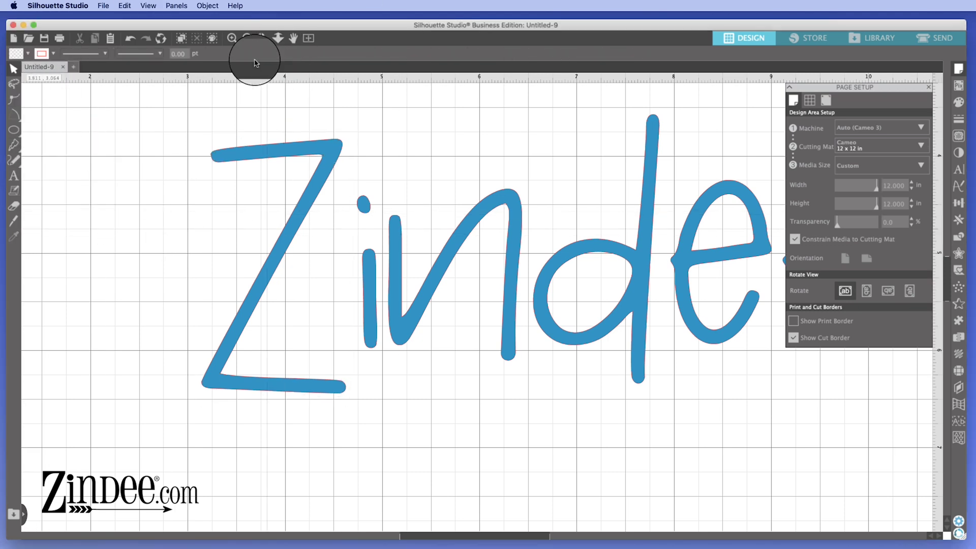
# Step: Fit the whole cutting mat in view and move Zindee to the mat's bottom
pyautogui.click(279, 39)
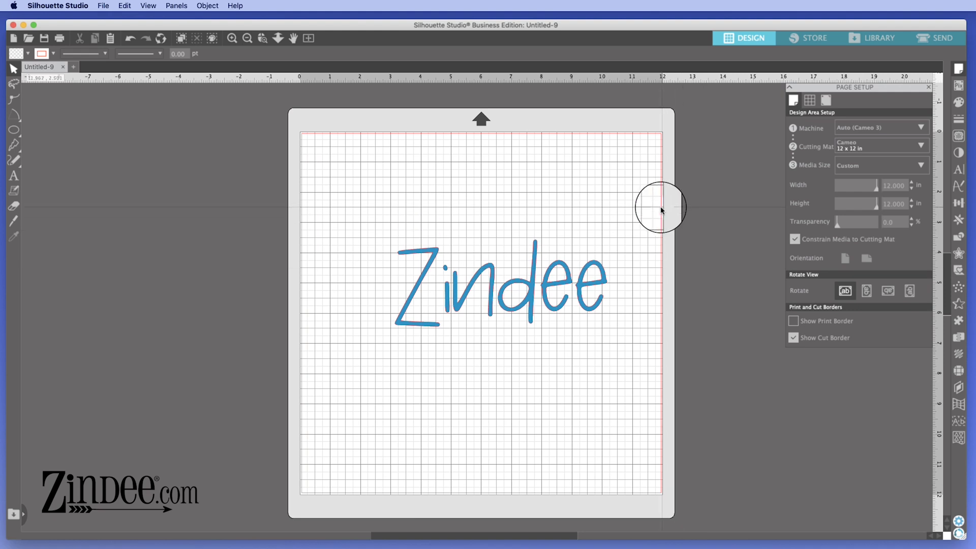
pyautogui.moveTo(660, 206); pyautogui.dragTo(375, 344)
pyautogui.moveTo(447, 306); pyautogui.dragTo(444, 436)
pyautogui.click(270, 413)
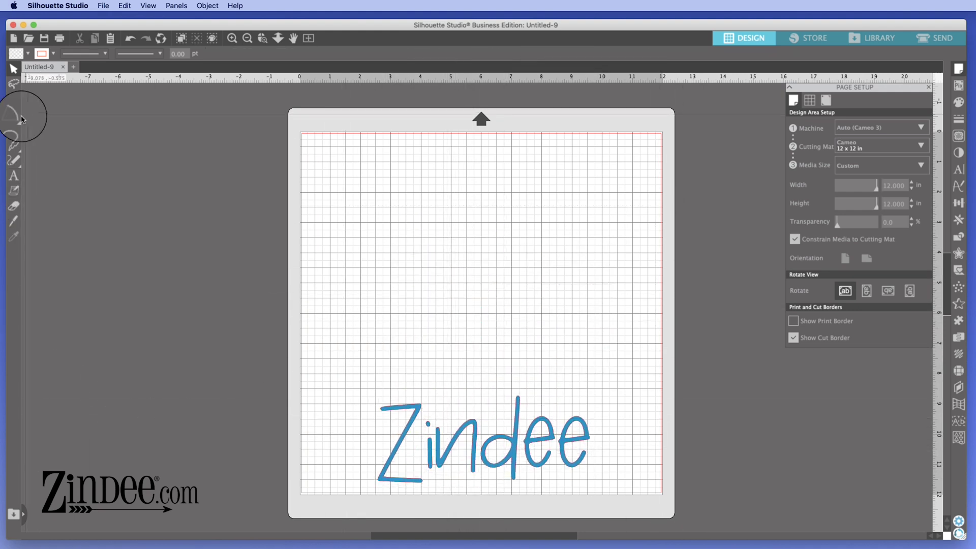
# Step: Draw a straight horizontal line about 5.648 in long near the top of the mat
pyautogui.click(5, 117)
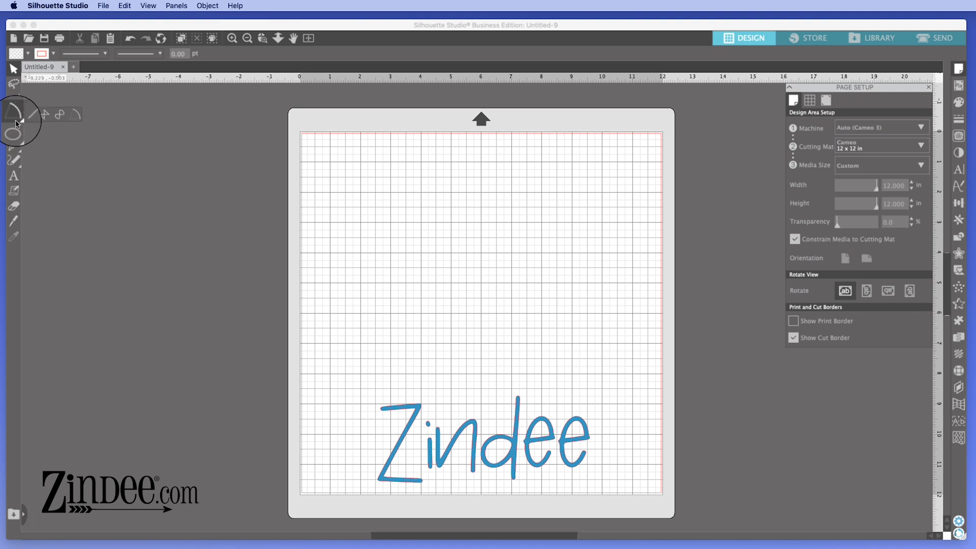
pyautogui.moveTo(11, 125)
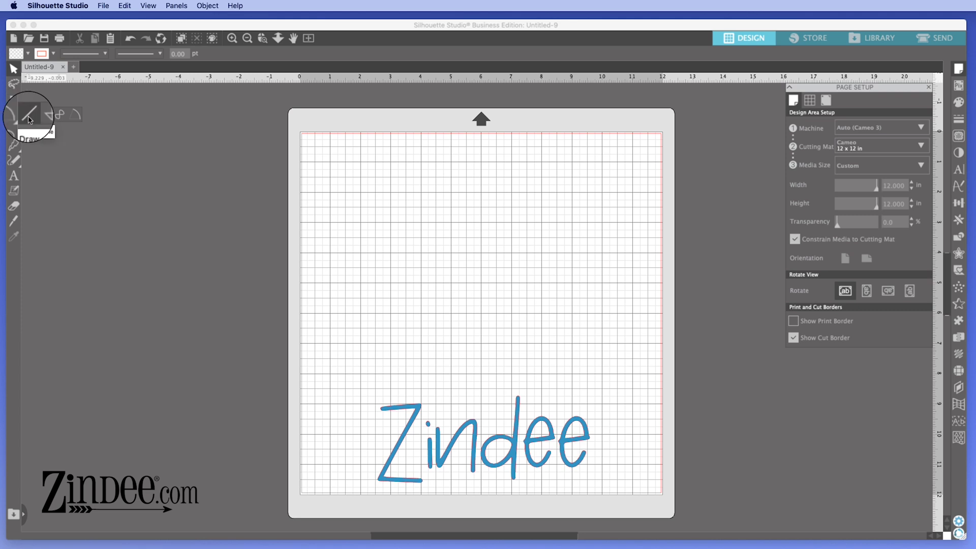
pyautogui.click(29, 117)
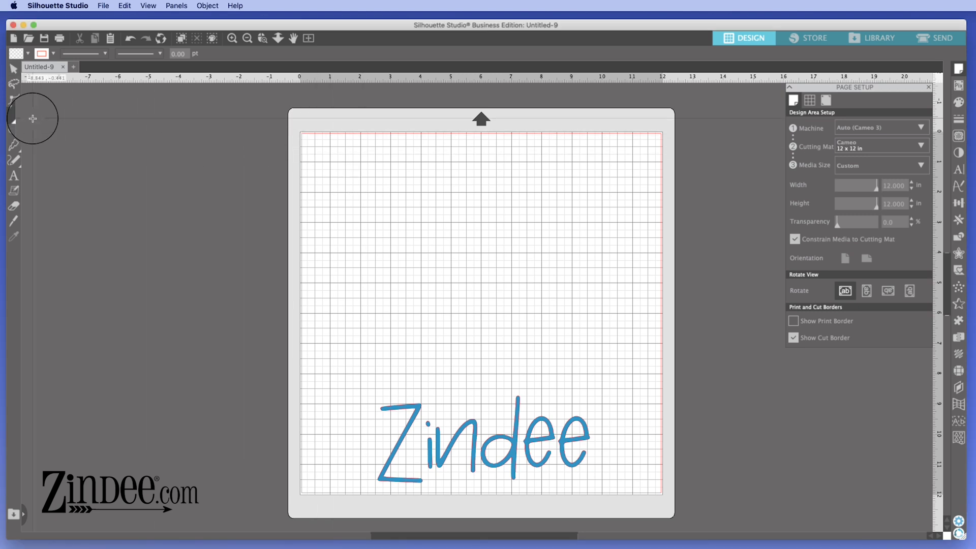
pyautogui.moveTo(408, 178); pyautogui.dragTo(579, 176)
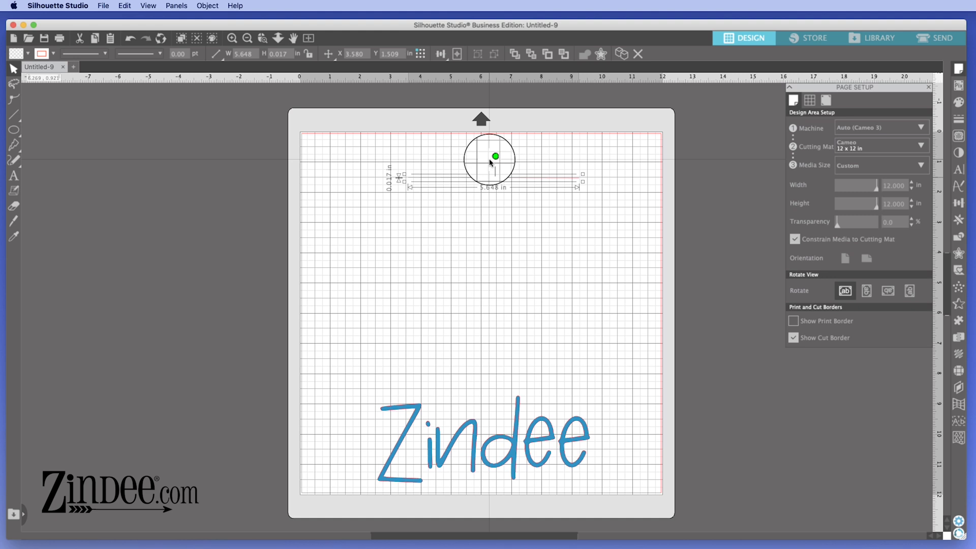
# Step: Rotate the 5.648 in line slightly downward to the right and shift it up and left
pyautogui.moveTo(493, 158)
pyautogui.mouseDown()
pyautogui.moveTo(463, 163)
pyautogui.moveTo(501, 157)
pyautogui.moveTo(492, 146)
pyautogui.mouseUp()
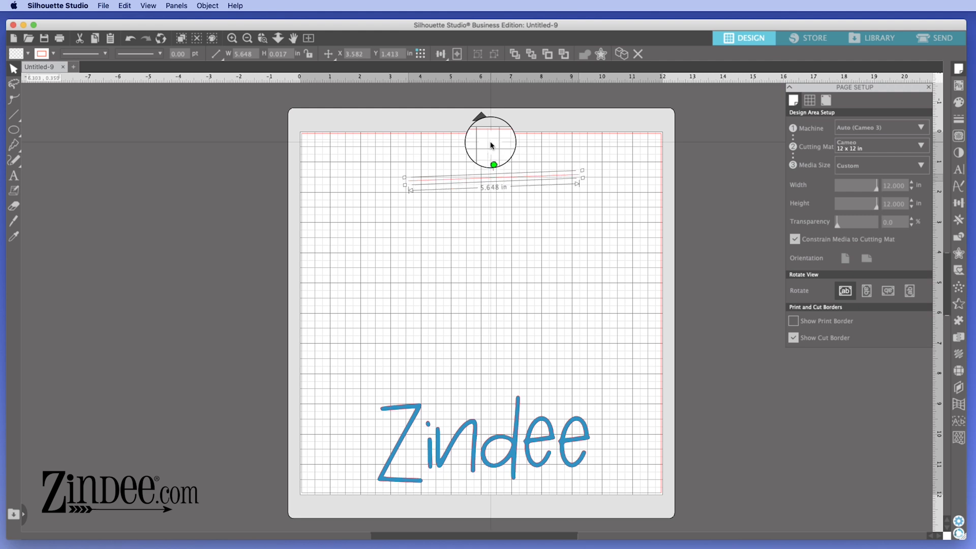
pyautogui.click(503, 233)
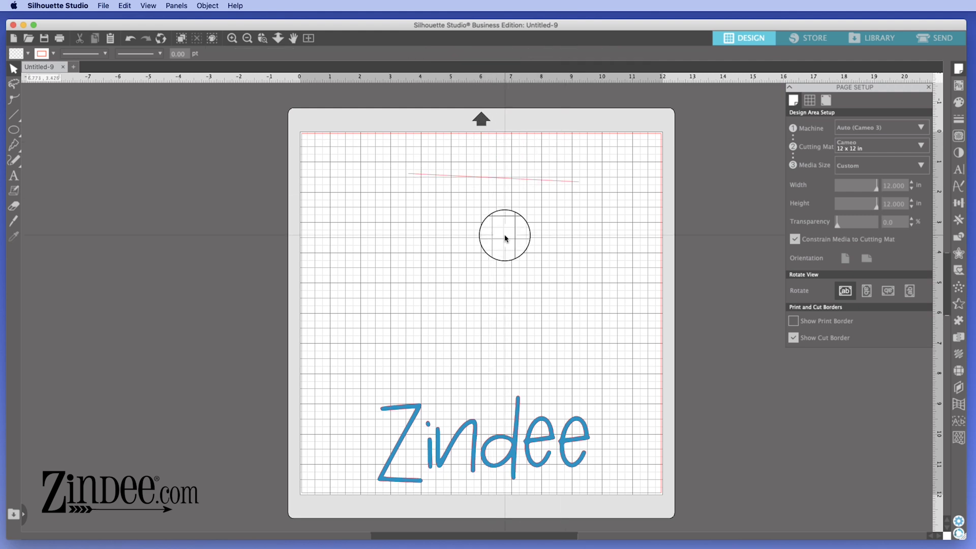
pyautogui.moveTo(505, 180); pyautogui.dragTo(470, 158)
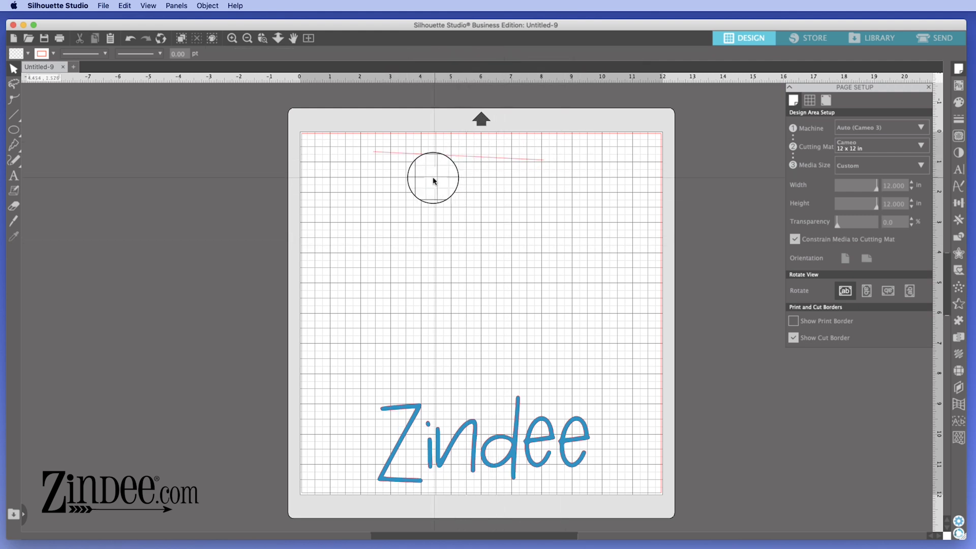
# Step: Switch to the Polygon tool and place the star's first three points, including its top
pyautogui.click(22, 122)
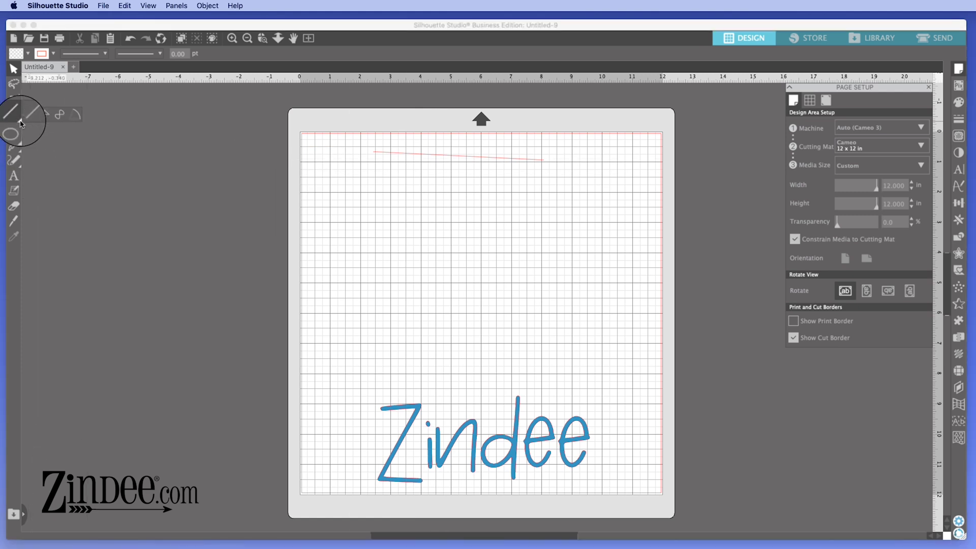
pyautogui.click(45, 116)
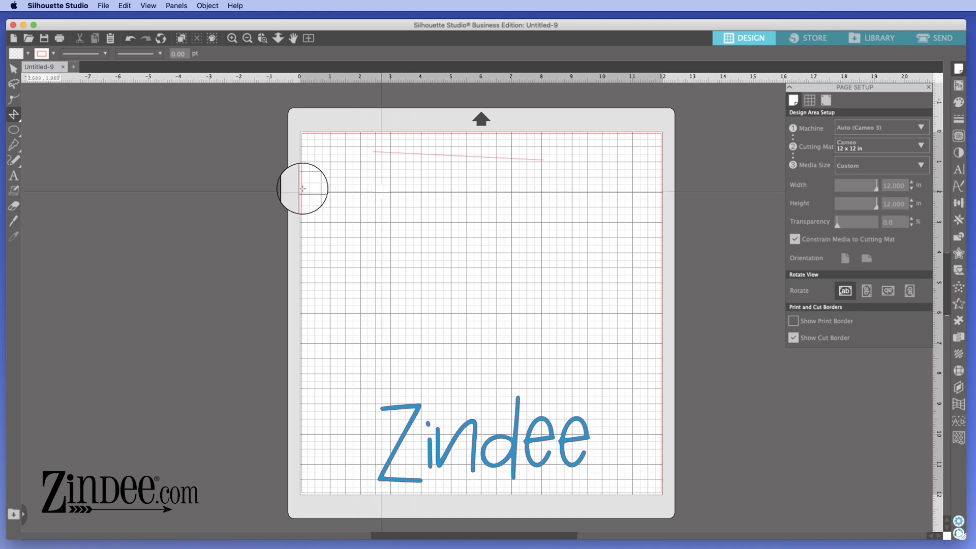
pyautogui.click(15, 131)
pyautogui.click(18, 118)
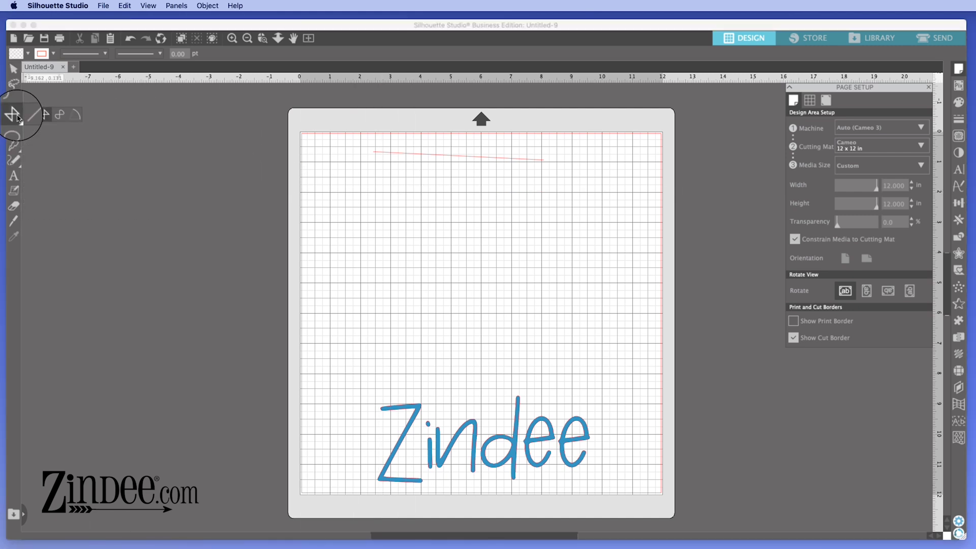
pyautogui.click(46, 117)
pyautogui.click(374, 219)
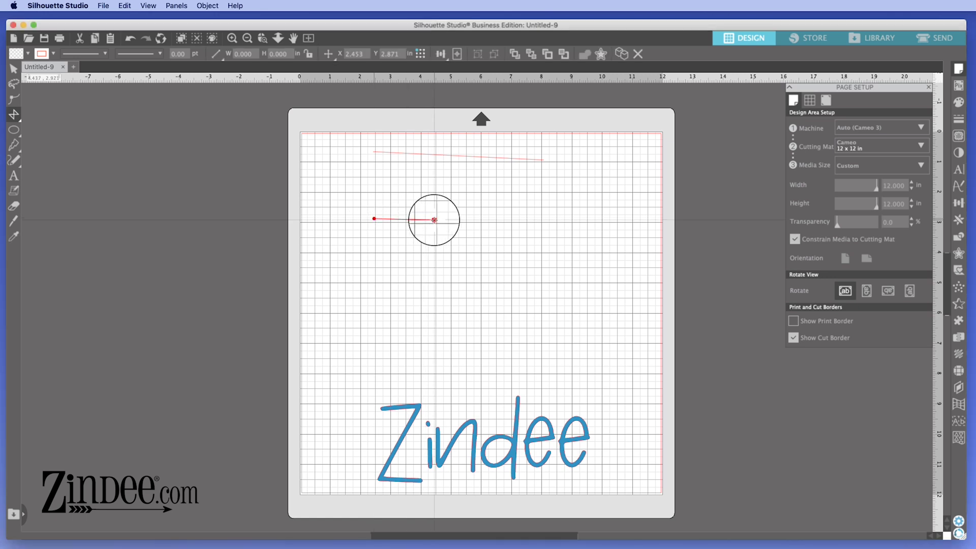
pyautogui.click(435, 219)
pyautogui.click(459, 178)
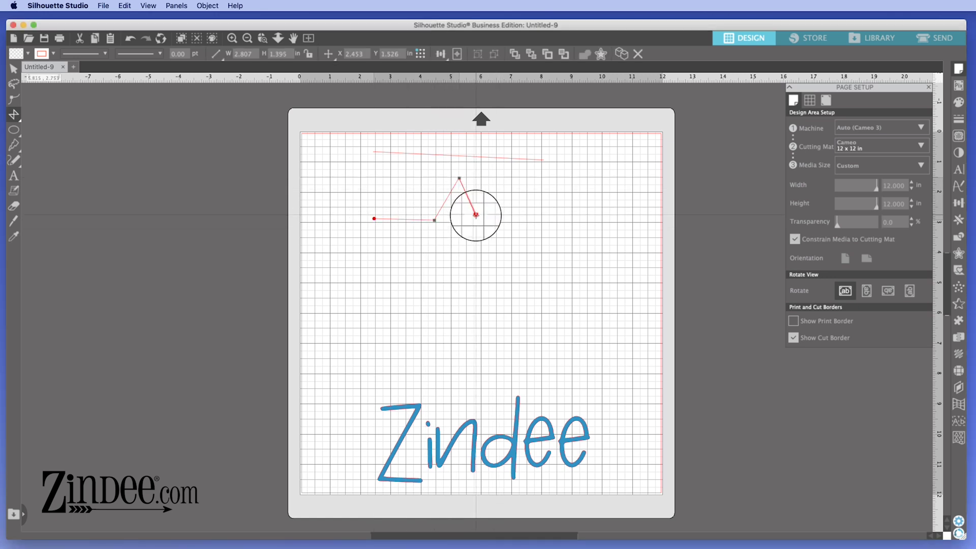
# Step: Add the star's remaining points and close it at the start, about 5.833 x 4.959 in
pyautogui.click(476, 223)
pyautogui.click(551, 221)
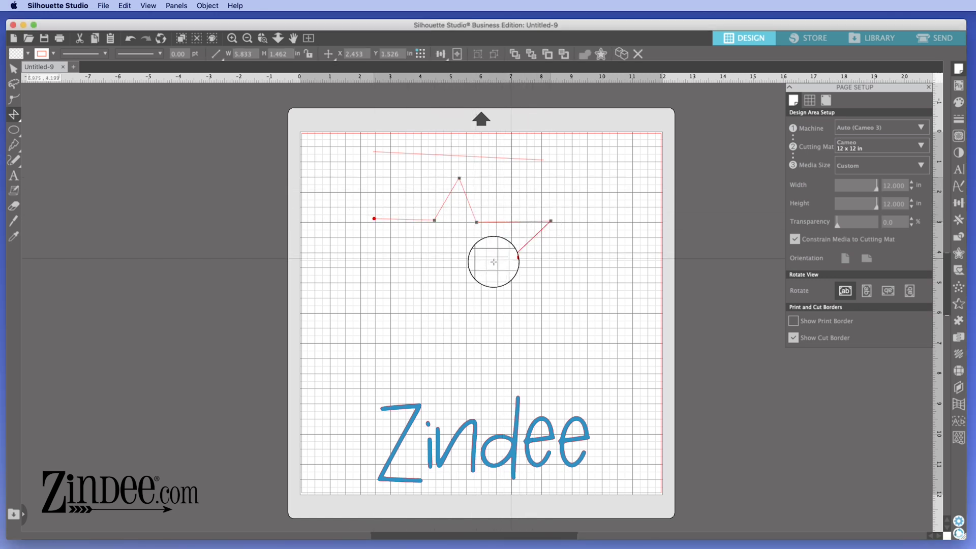
pyautogui.moveTo(506, 328); pyautogui.dragTo(470, 284)
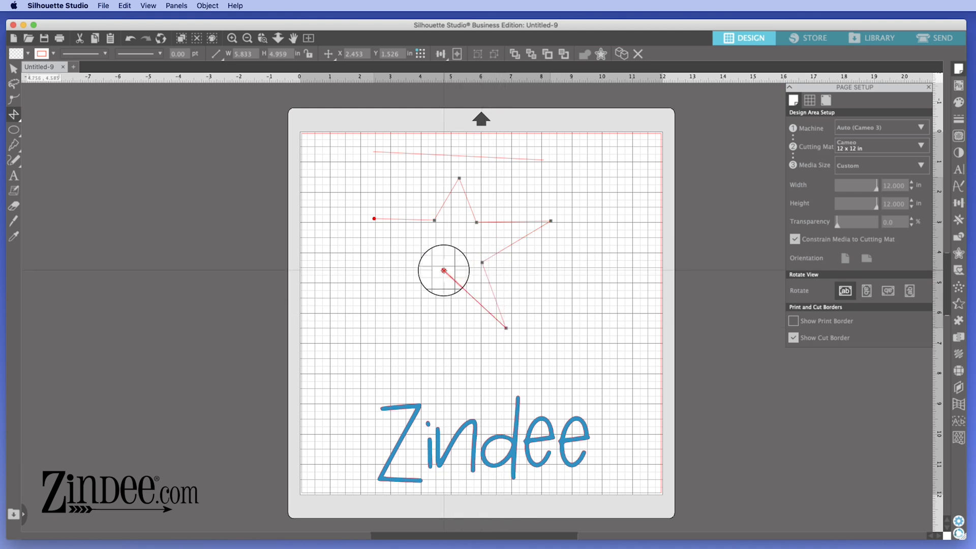
pyautogui.click(389, 319)
pyautogui.click(426, 258)
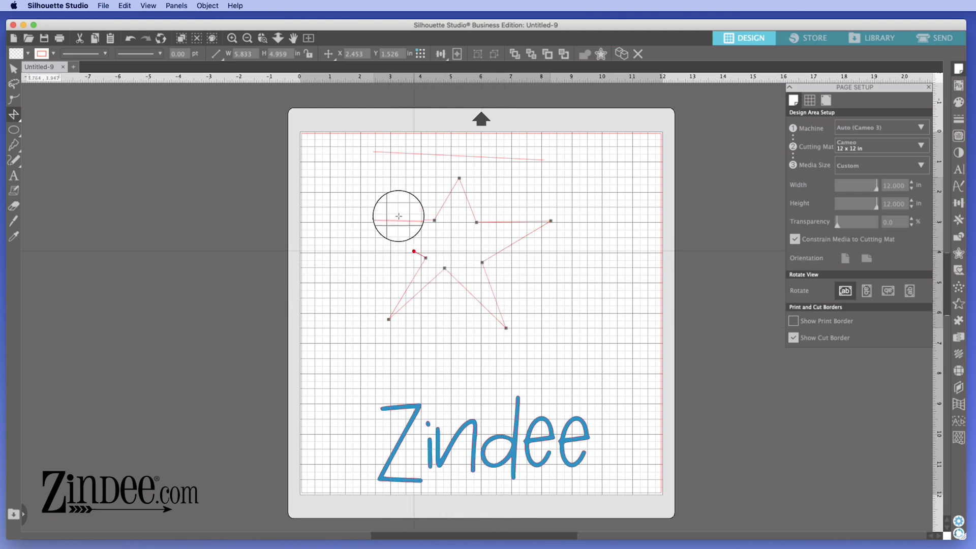
pyautogui.click(378, 220)
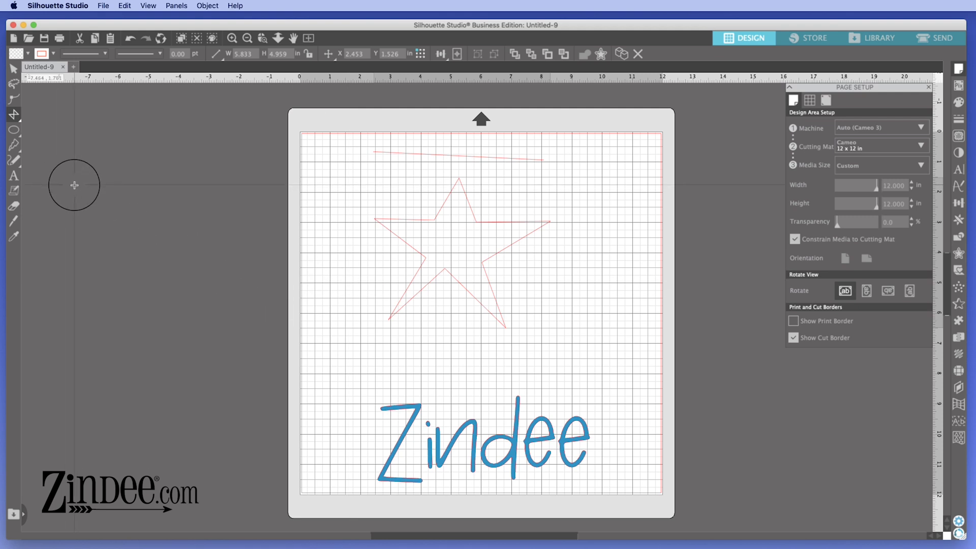
# Step: Try a Knife cut across the star, then return to the Select tool
pyautogui.click(14, 84)
pyautogui.moveTo(493, 224); pyautogui.dragTo(652, 226)
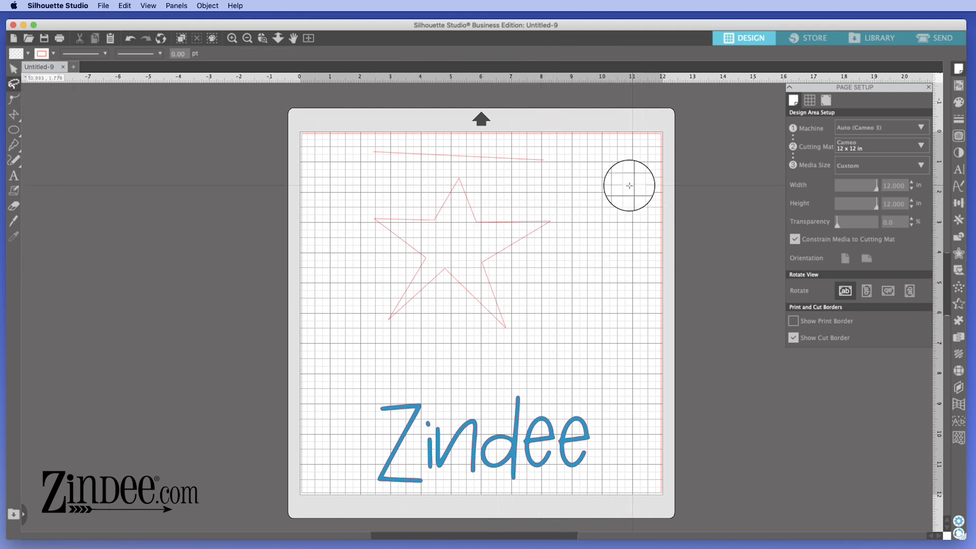
pyautogui.click(13, 72)
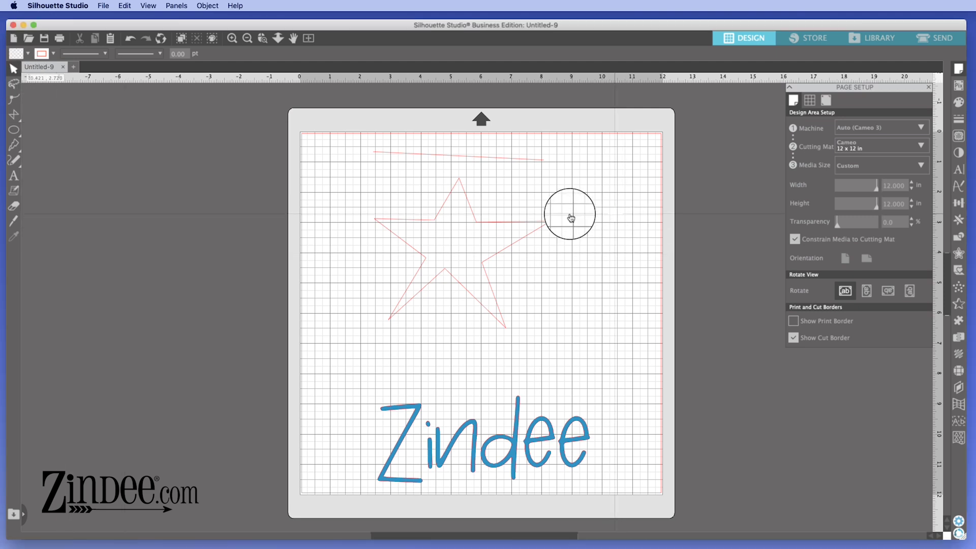
# Step: Shrink the star to about 2.269 x 1.929 in at the top-right corner and fill it yellow
pyautogui.click(503, 221)
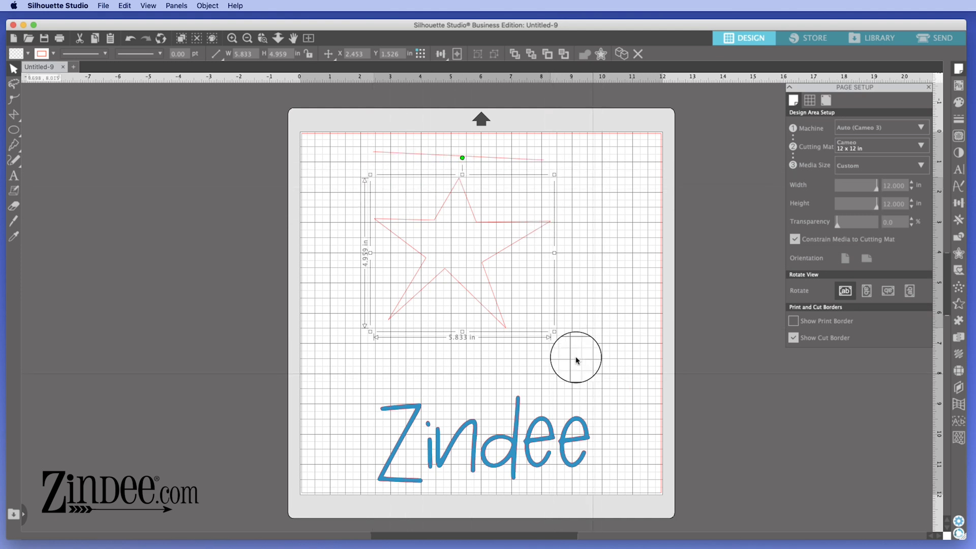
pyautogui.moveTo(554, 332); pyautogui.dragTo(618, 183)
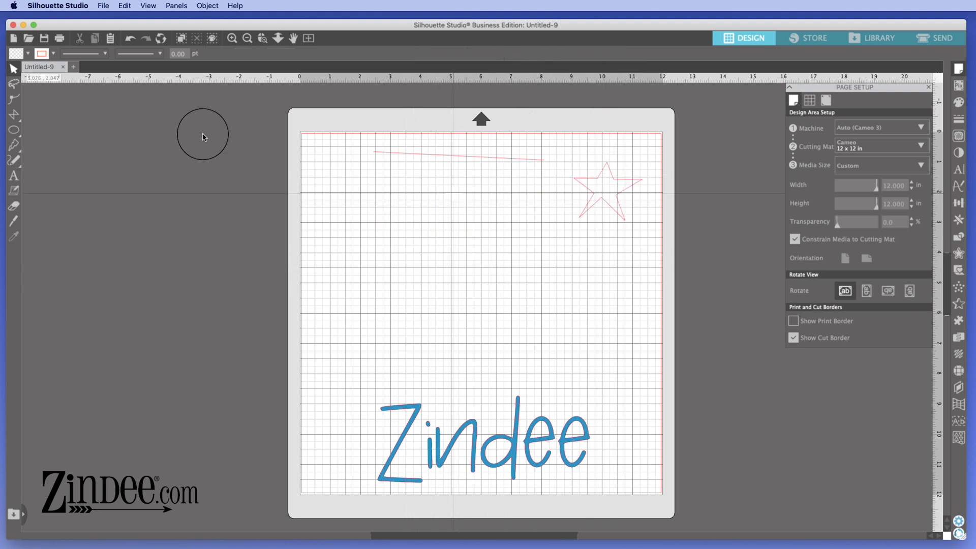
pyautogui.click(18, 56)
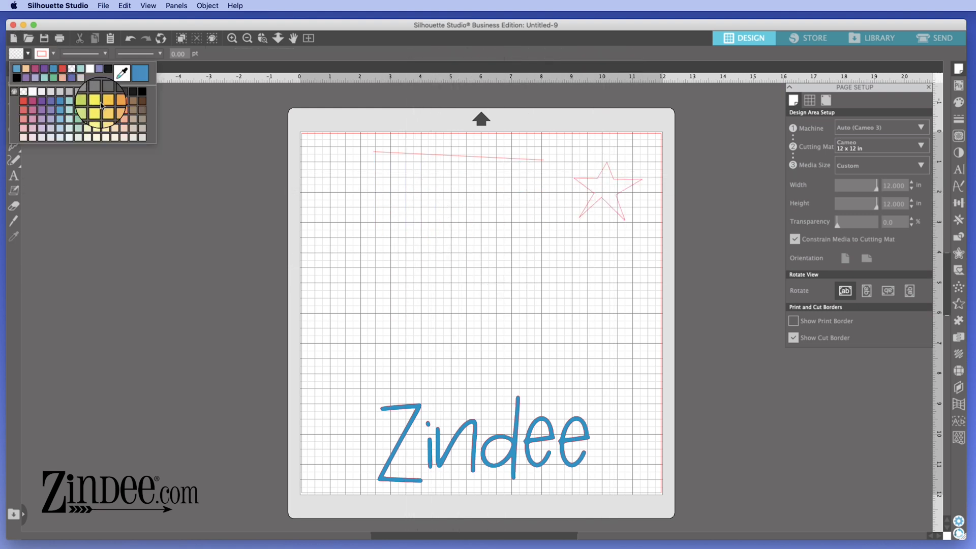
pyautogui.moveTo(665, 164); pyautogui.dragTo(545, 247)
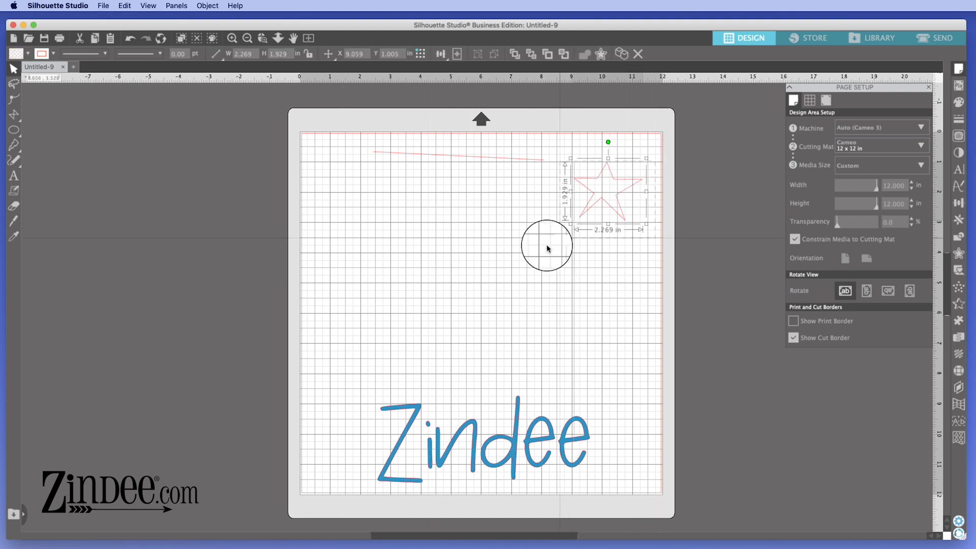
pyautogui.click(18, 55)
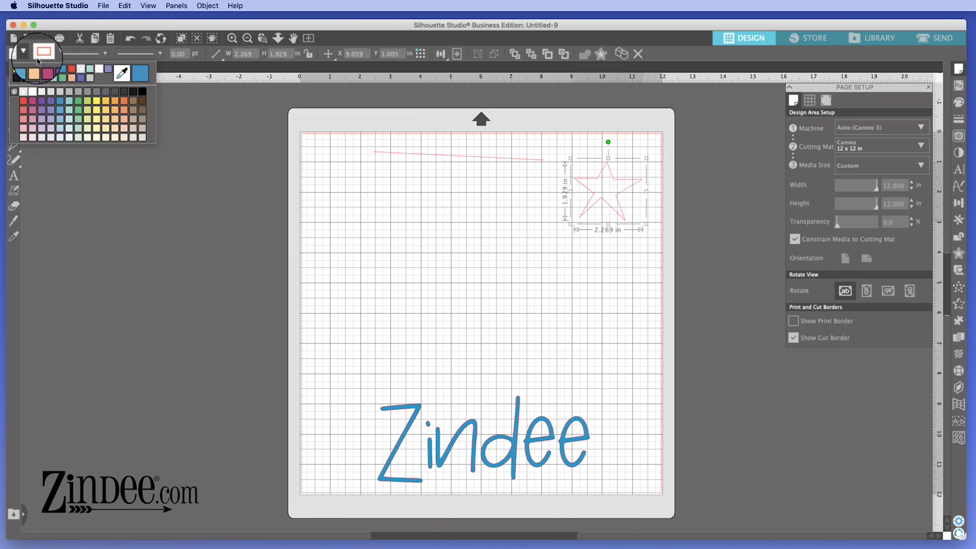
pyautogui.click(97, 105)
pyautogui.click(498, 242)
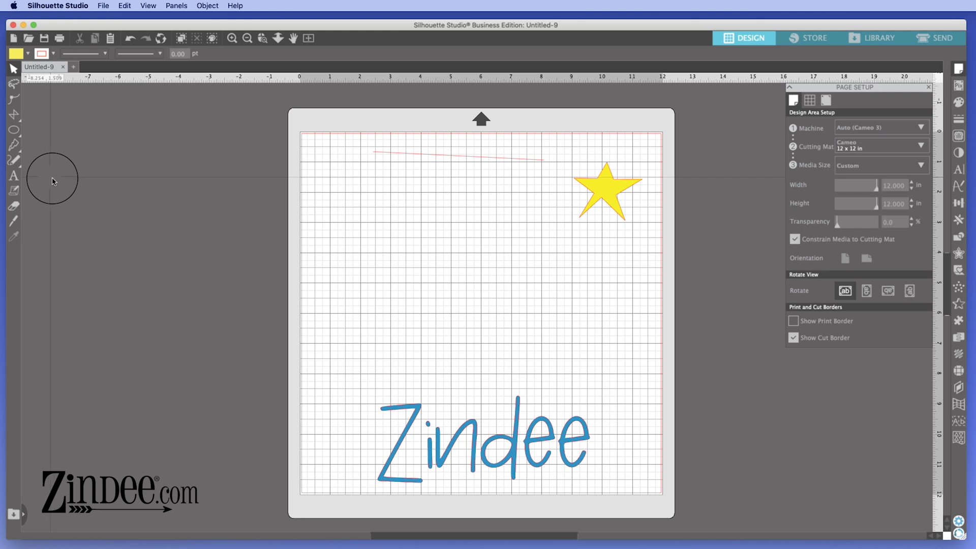
pyautogui.click(19, 126)
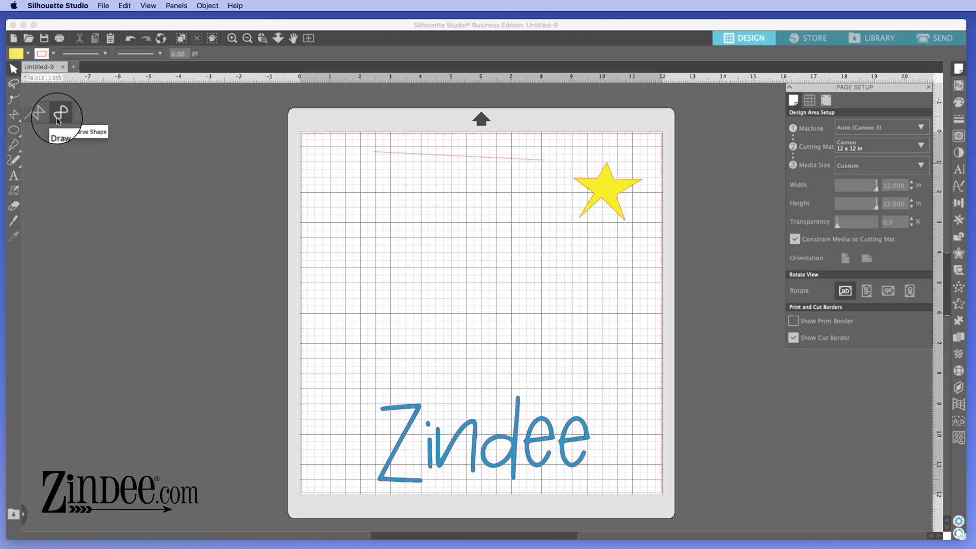
# Step: Start a curved shape with Draw Curve Shape, placing its first S-curve points
pyautogui.click(59, 113)
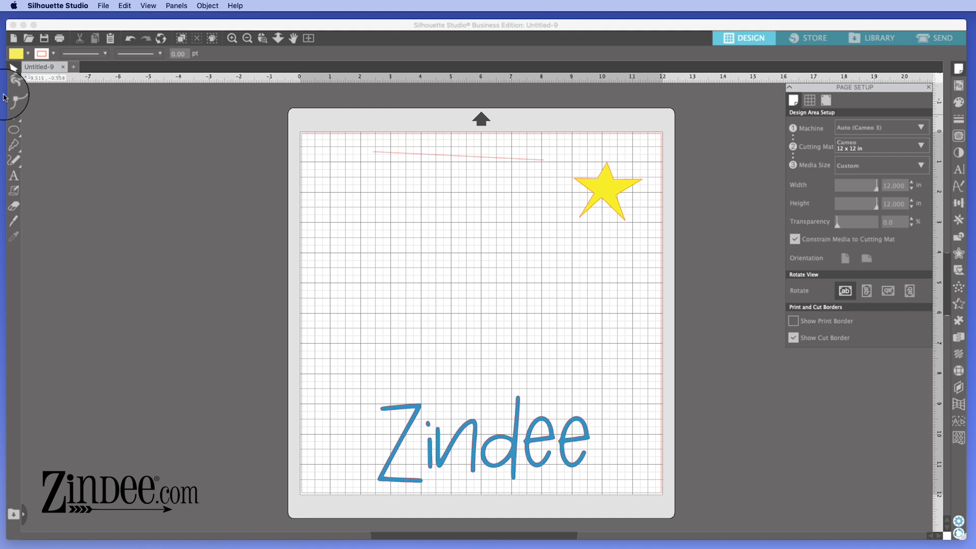
pyautogui.click(381, 172)
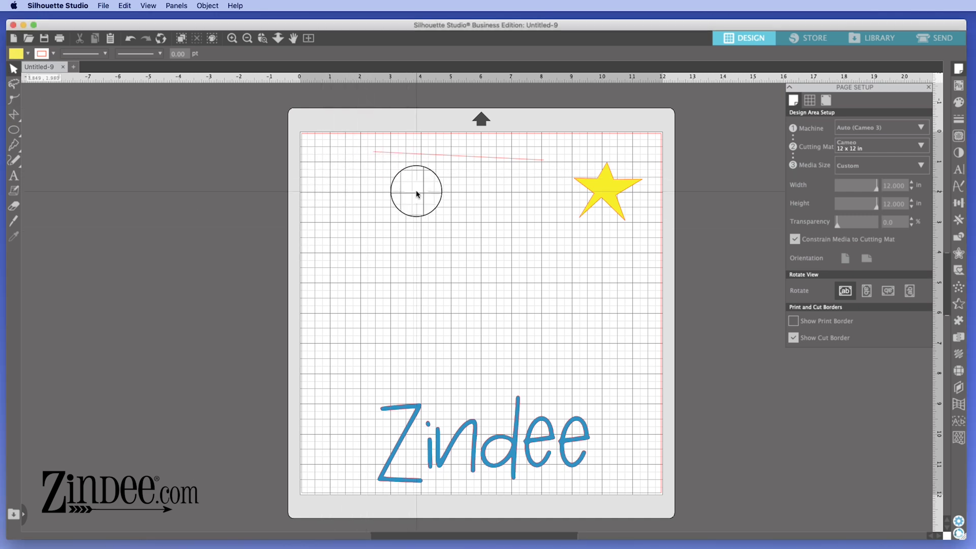
pyautogui.click(14, 114)
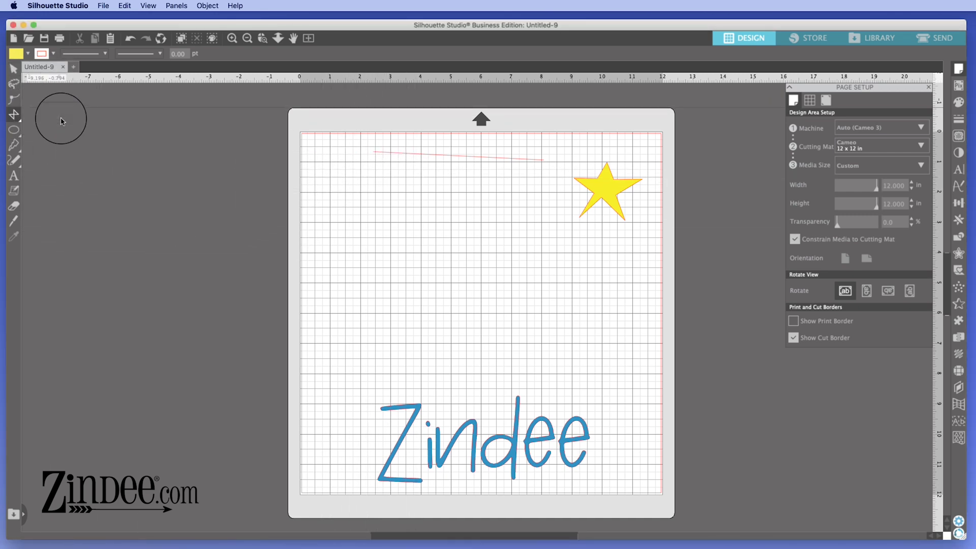
pyautogui.click(17, 120)
pyautogui.click(58, 115)
pyautogui.click(399, 186)
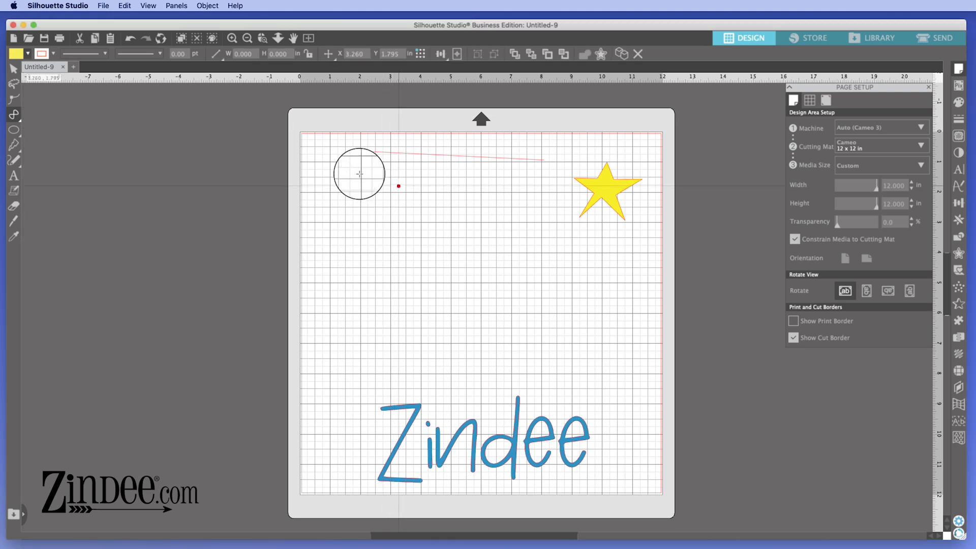
pyautogui.click(320, 204)
pyautogui.click(388, 244)
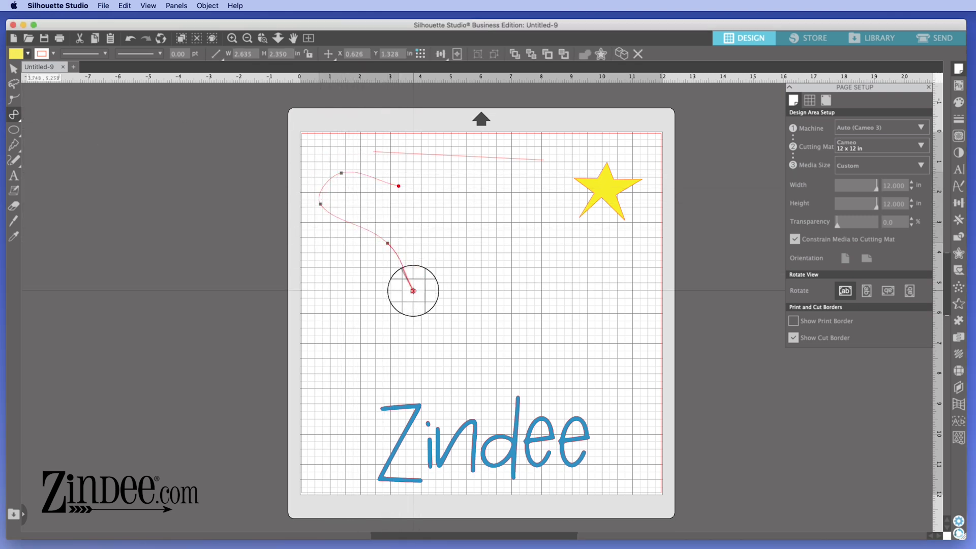
pyautogui.click(413, 292)
# Step: Complete the figure-eight curve by closing it at its starting point
pyautogui.click(349, 330)
pyautogui.click(318, 284)
pyautogui.click(341, 252)
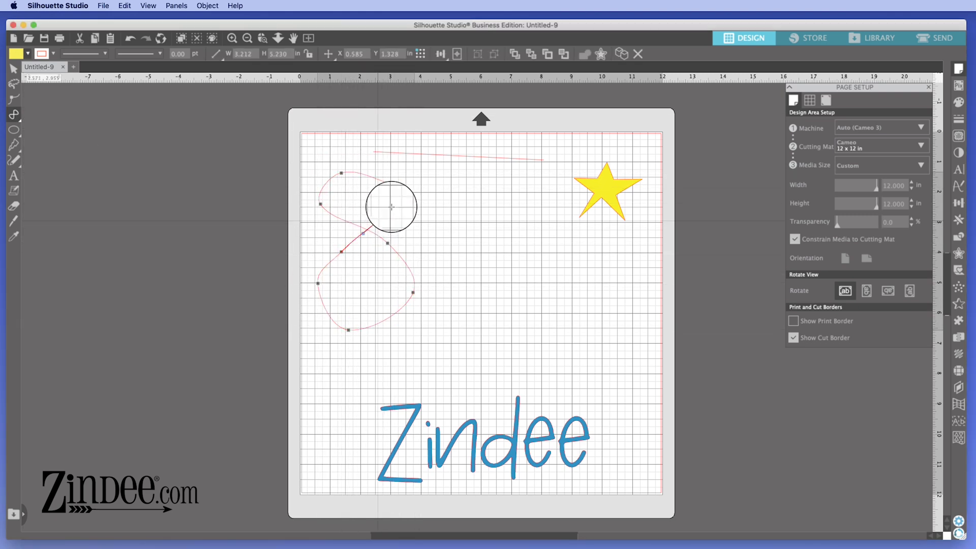
pyautogui.click(396, 208)
pyautogui.click(394, 185)
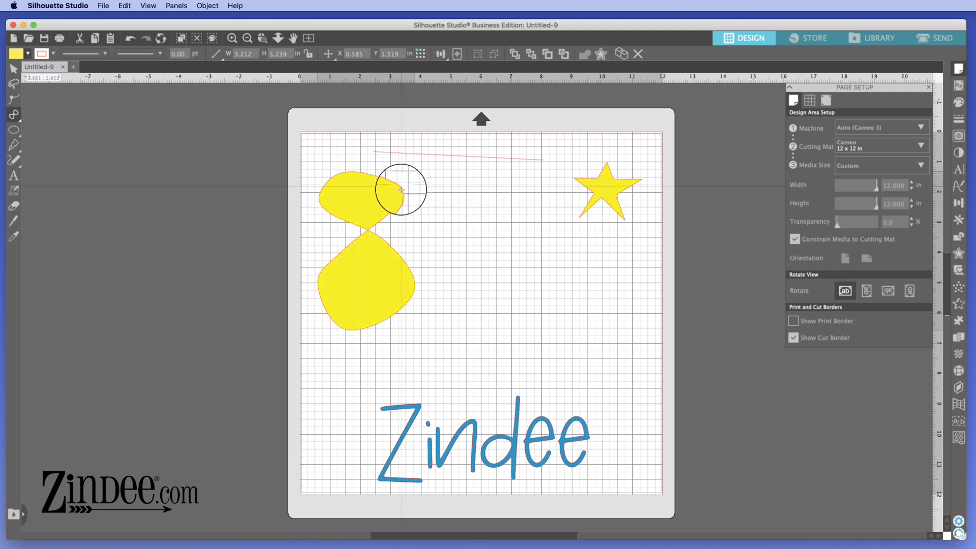
# Step: Scale the 8 shape down to about 1.321 x 2.154 in and move it beneath the star
pyautogui.press('v')
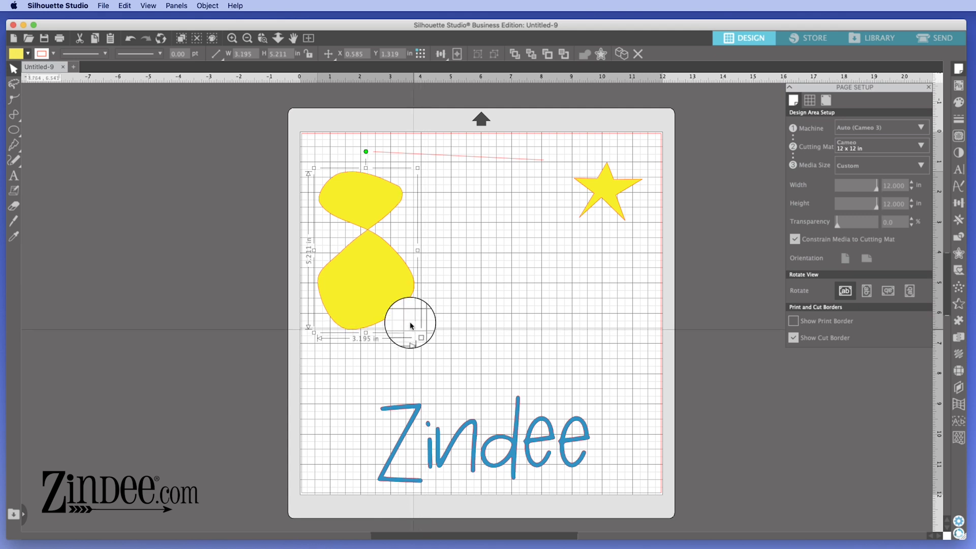
pyautogui.moveTo(418, 333); pyautogui.dragTo(358, 251)
pyautogui.click(365, 246)
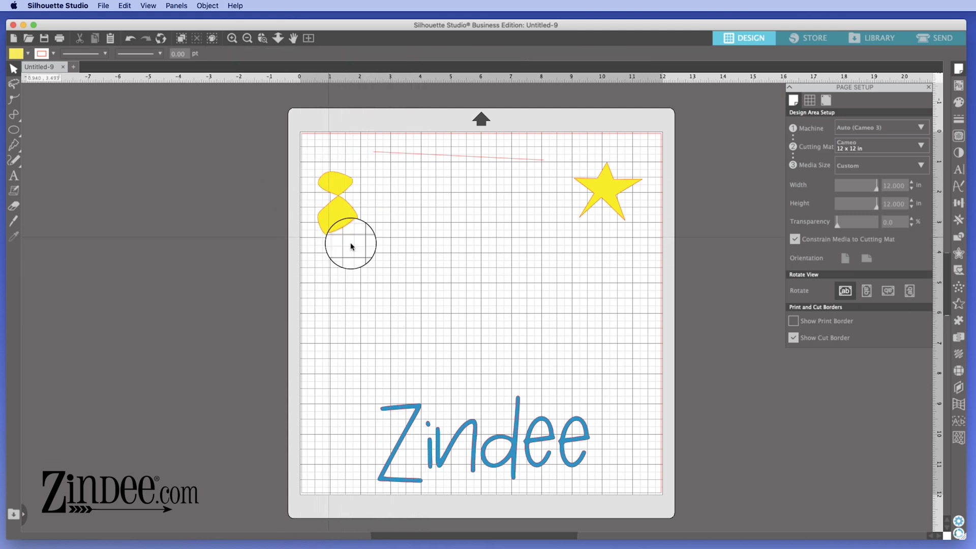
pyautogui.moveTo(359, 222)
pyautogui.mouseDown()
pyautogui.moveTo(463, 258)
pyautogui.moveTo(697, 244)
pyautogui.moveTo(707, 205)
pyautogui.moveTo(645, 244)
pyautogui.moveTo(625, 301)
pyautogui.moveTo(624, 285)
pyautogui.mouseUp()
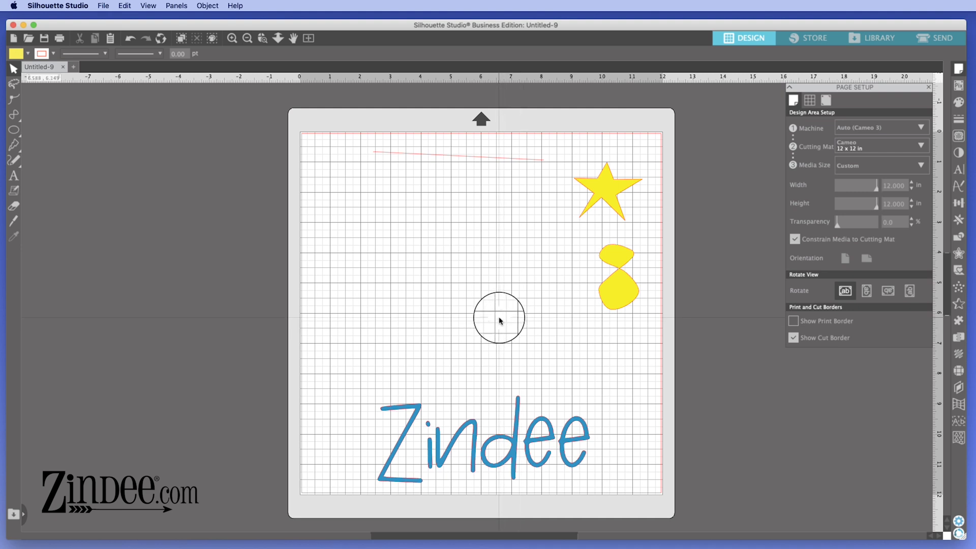
# Step: Draw a 90° arc about 1.824 x 3.547 in and place it just left of the yellow star
pyautogui.click(14, 131)
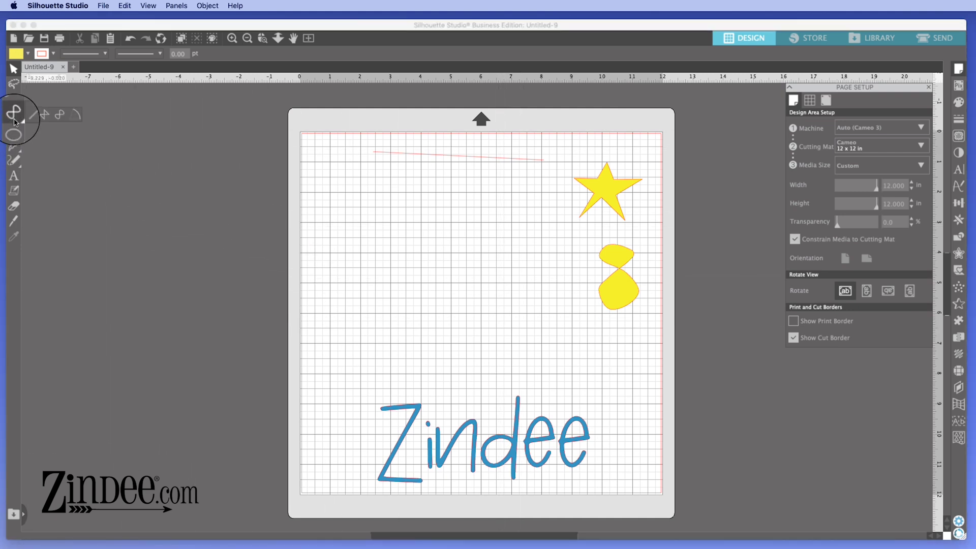
pyautogui.click(75, 115)
pyautogui.click(352, 279)
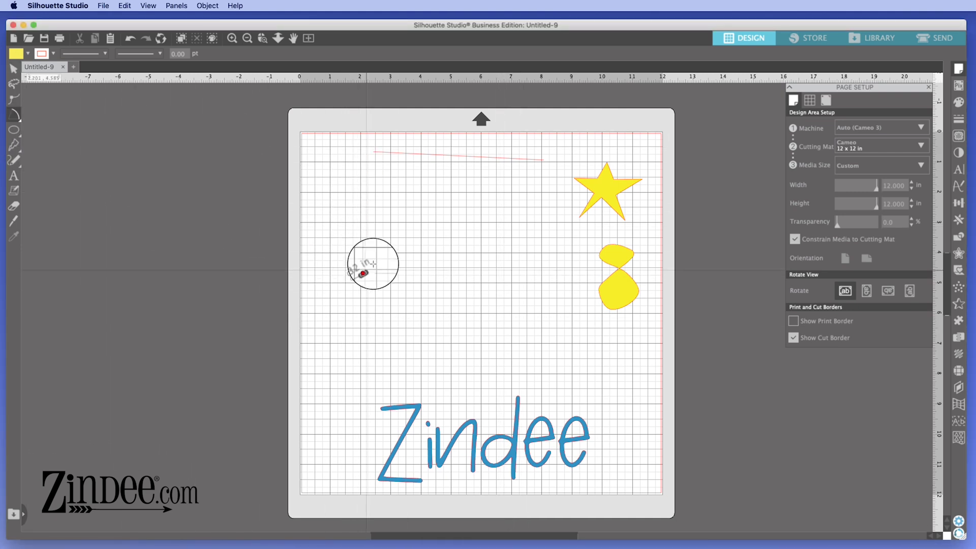
pyautogui.click(459, 209)
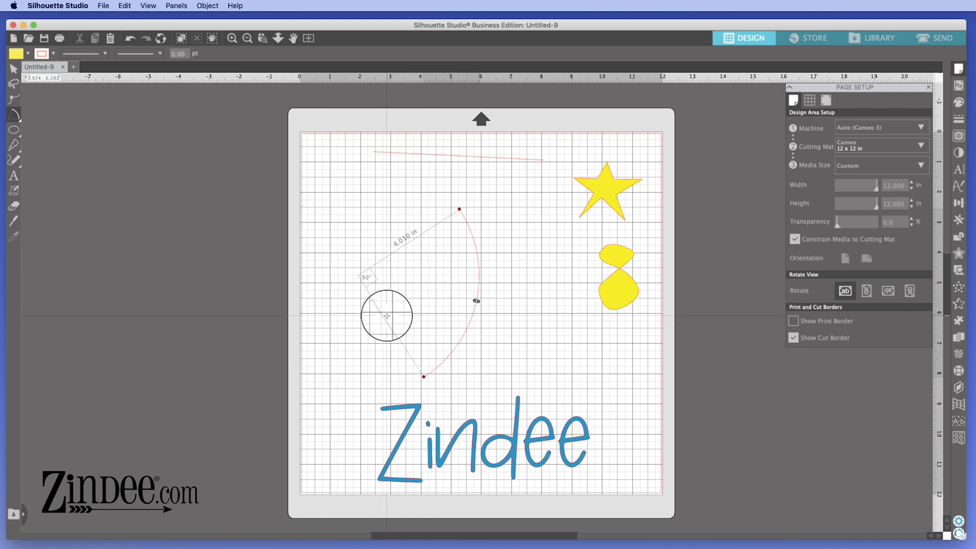
pyautogui.click(386, 316)
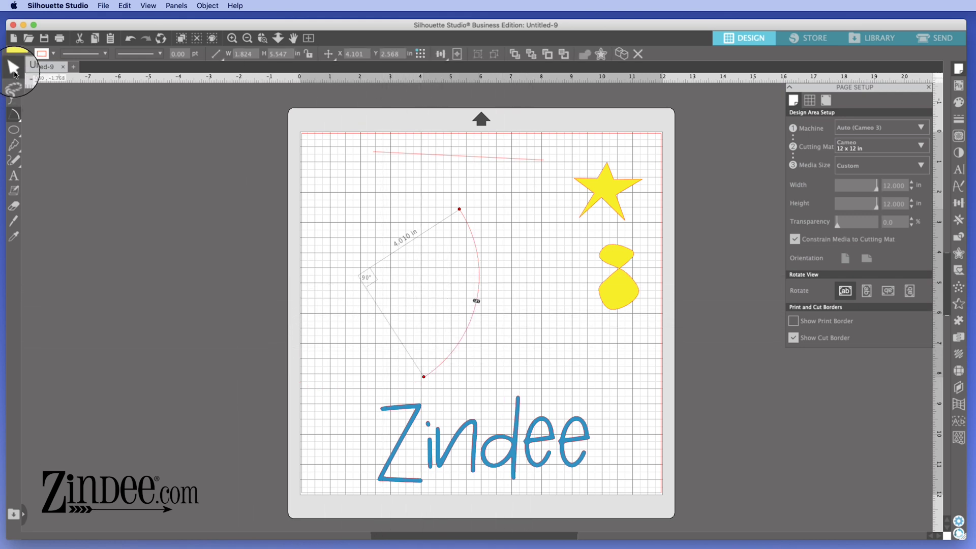
pyautogui.moveTo(475, 307); pyautogui.dragTo(571, 229)
pyautogui.click(575, 299)
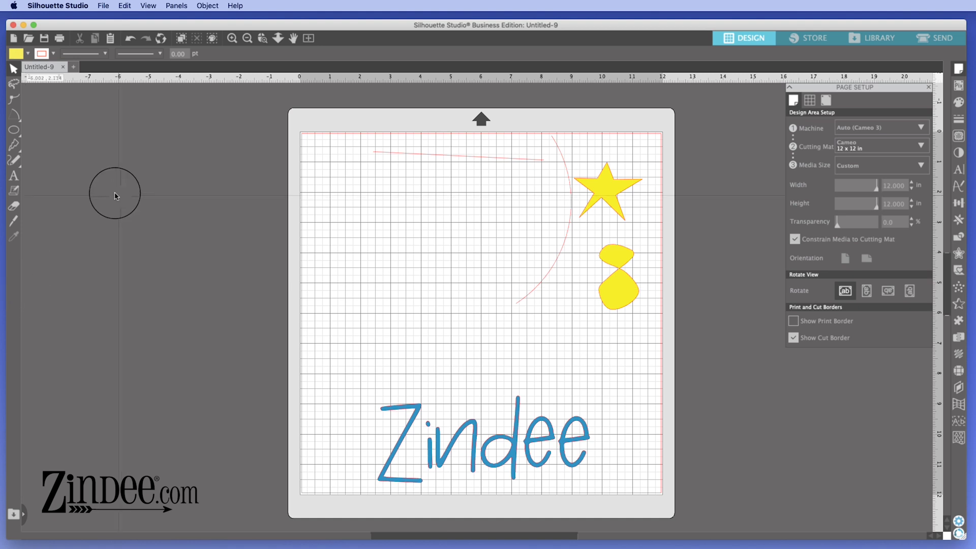
# Step: Draw an ellipse, move it top-left, and narrow it to about 0.538 x 1.698 in
pyautogui.moveTo(13, 128)
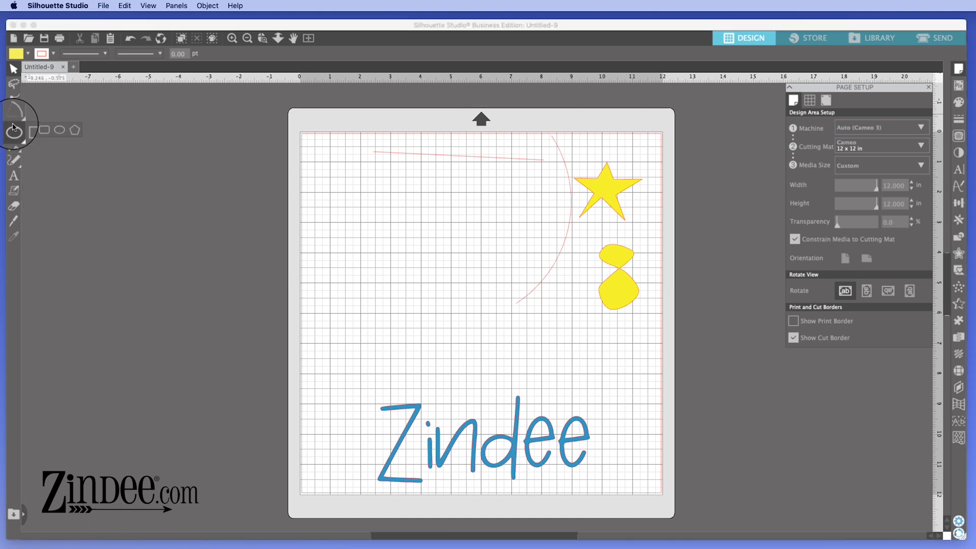
pyautogui.click(60, 134)
pyautogui.moveTo(351, 185); pyautogui.dragTo(478, 236)
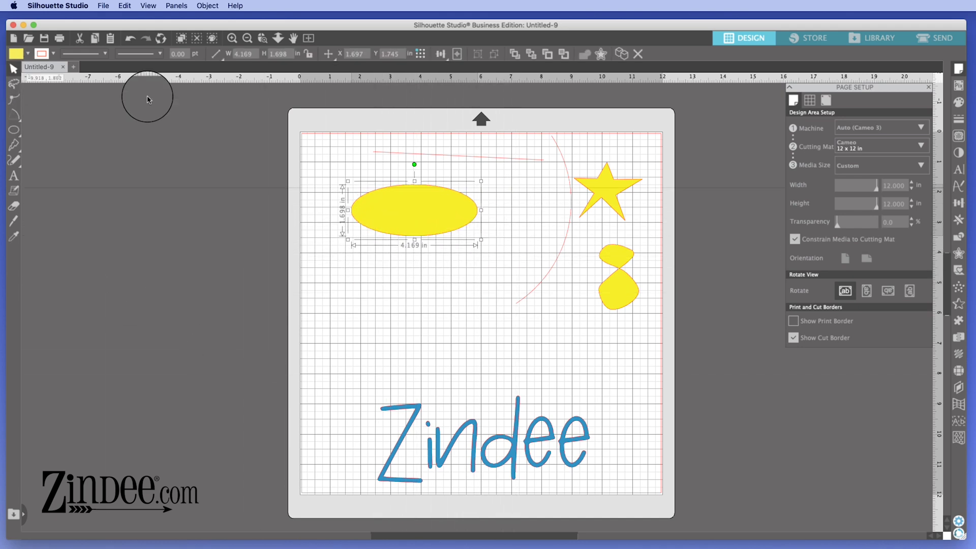
pyautogui.moveTo(420, 216); pyautogui.dragTo(386, 192)
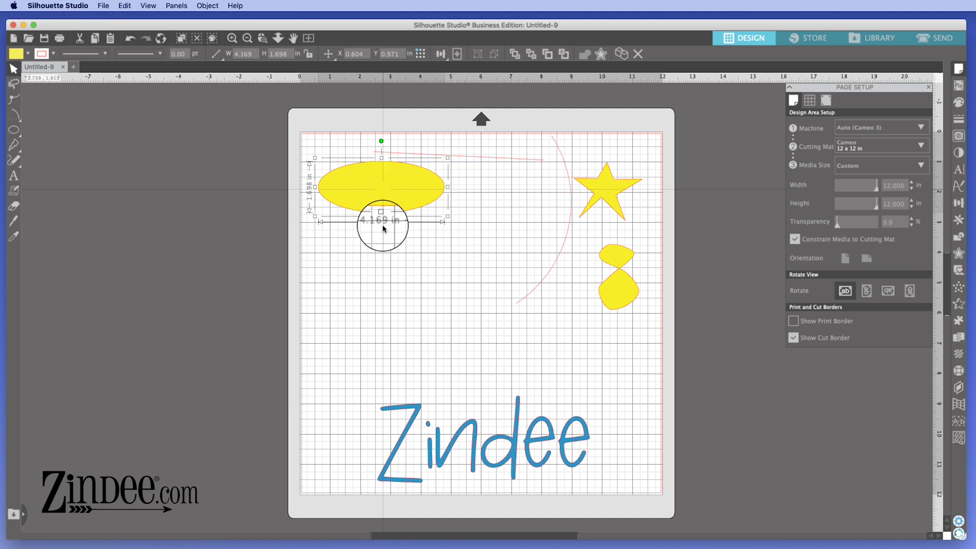
pyautogui.click(379, 239)
pyautogui.click(378, 198)
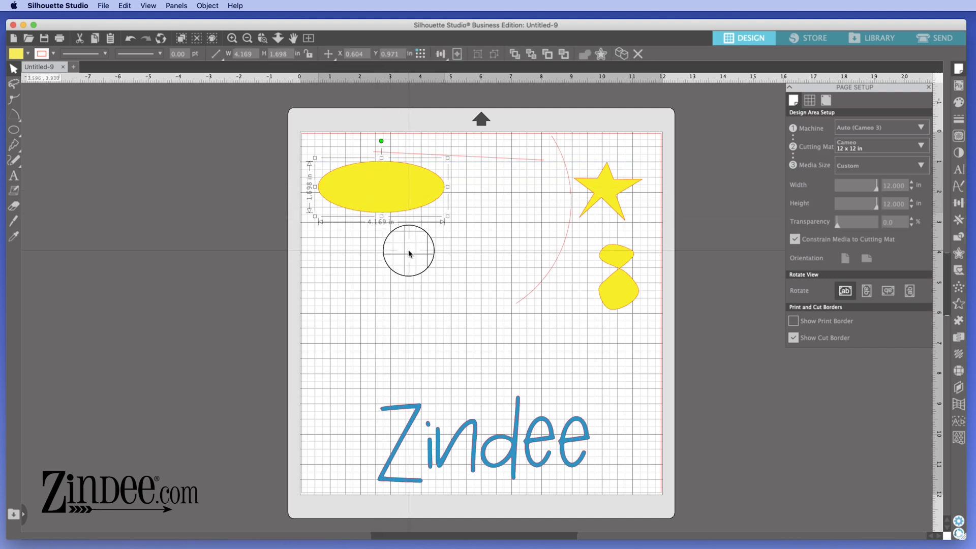
pyautogui.moveTo(447, 186)
pyautogui.mouseDown()
pyautogui.moveTo(357, 189)
pyautogui.moveTo(458, 187)
pyautogui.mouseUp()
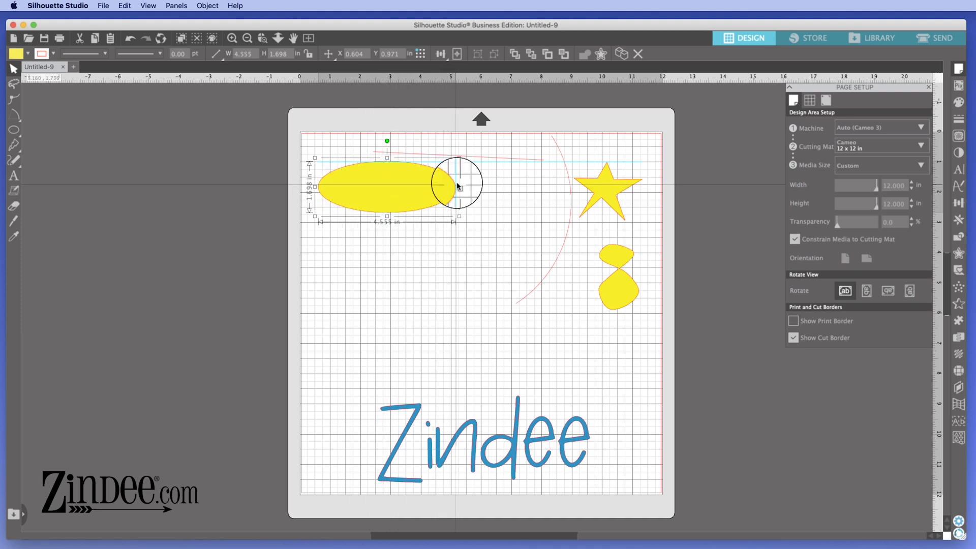
pyautogui.moveTo(366, 184); pyautogui.dragTo(342, 188)
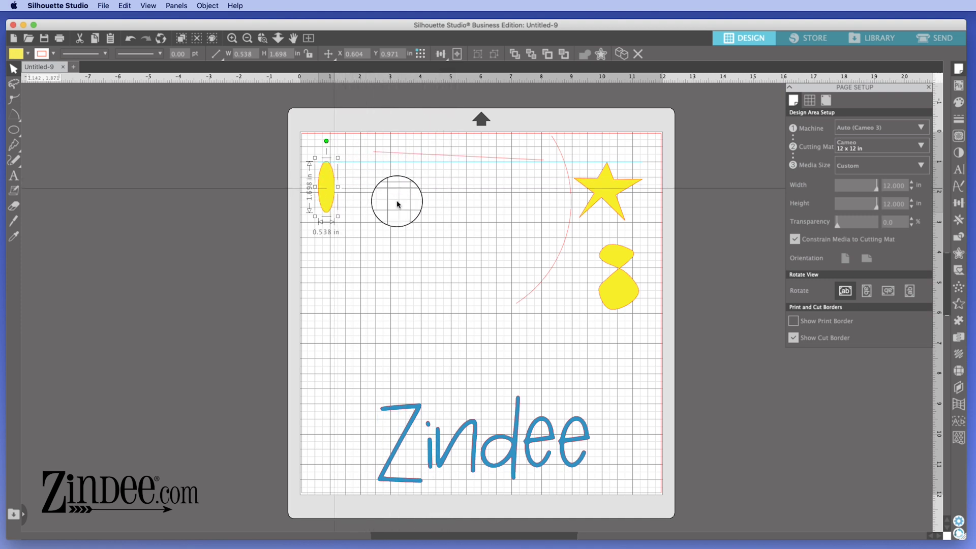
pyautogui.click(200, 372)
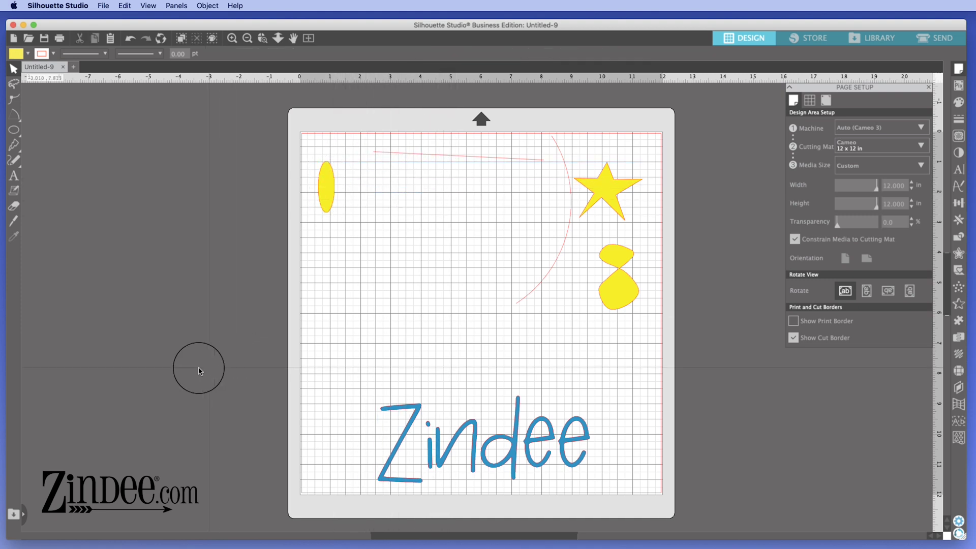
# Step: Draw a crescent, thin it to about 2.958 x 5.917 in, and park it off the mat's right edge
pyautogui.click(17, 144)
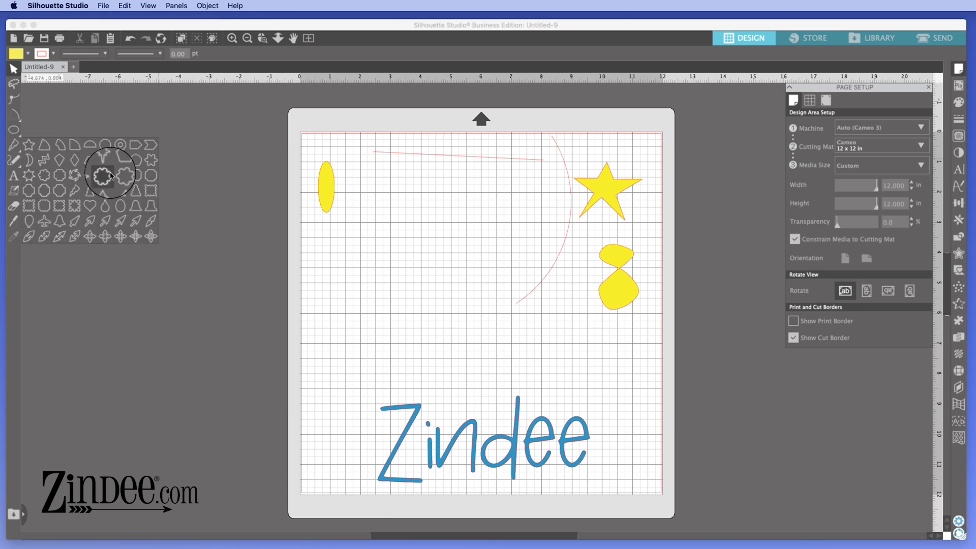
pyautogui.click(29, 161)
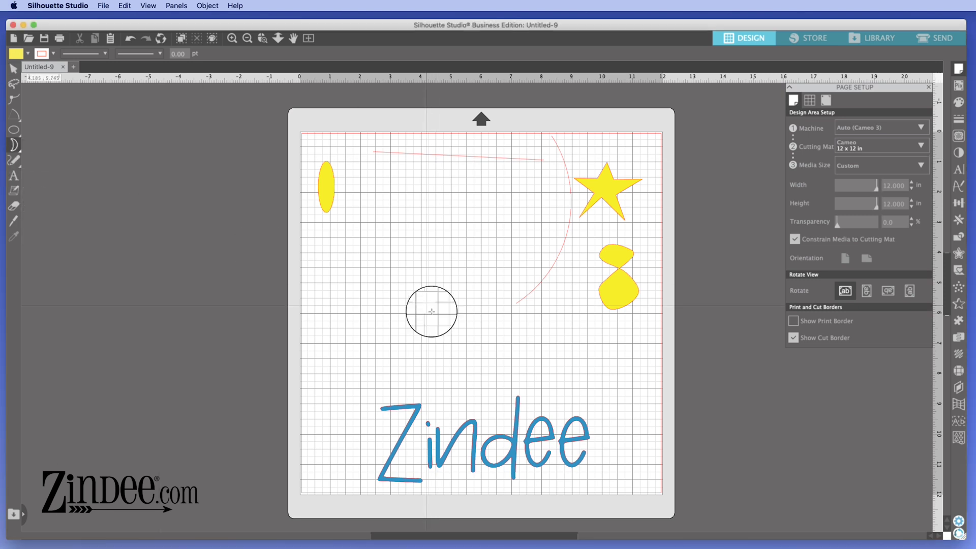
pyautogui.moveTo(391, 183); pyautogui.dragTo(436, 310)
pyautogui.click(14, 69)
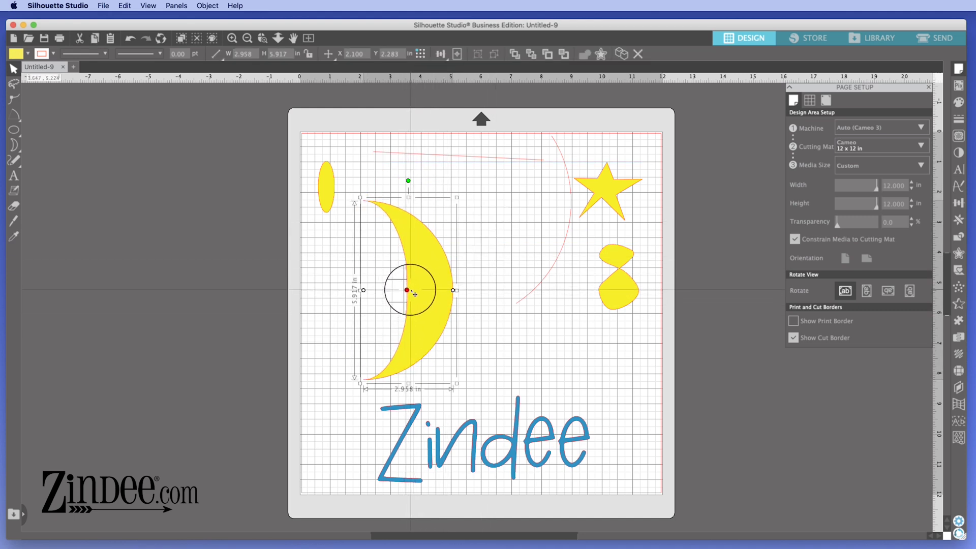
pyautogui.moveTo(411, 294); pyautogui.dragTo(769, 256)
pyautogui.click(497, 283)
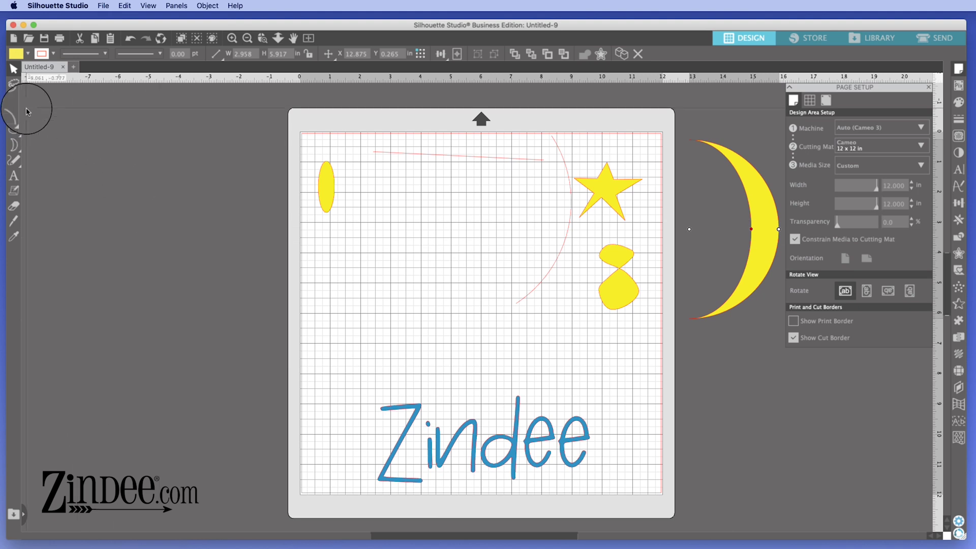
pyautogui.moveTo(10, 163)
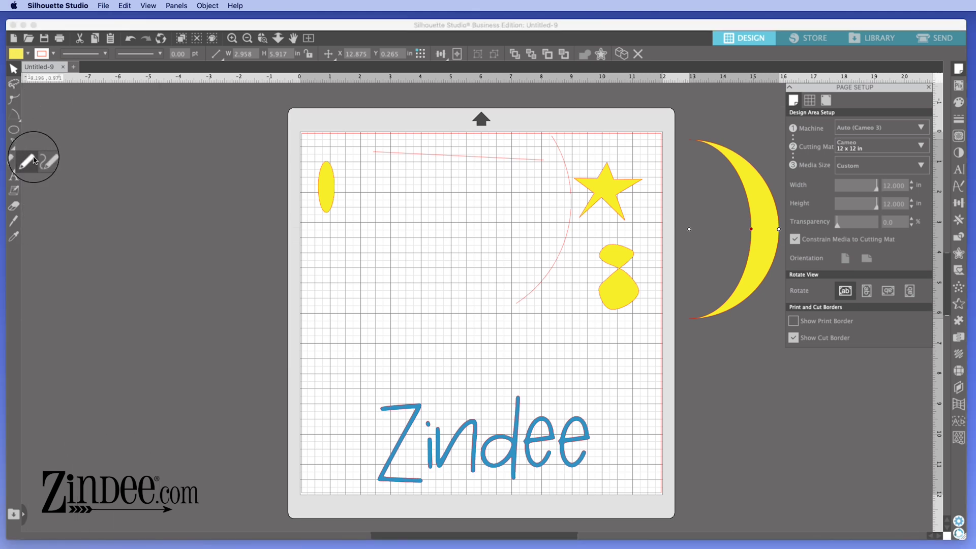
# Step: Draw a jagged yellow freehand shape and move it off the mat
pyautogui.click(32, 161)
pyautogui.moveTo(367, 278)
pyautogui.mouseDown()
pyautogui.moveTo(381, 248)
pyautogui.moveTo(415, 245)
pyautogui.moveTo(432, 267)
pyautogui.moveTo(450, 355)
pyautogui.moveTo(326, 368)
pyautogui.moveTo(315, 358)
pyautogui.moveTo(351, 277)
pyautogui.moveTo(209, 266)
pyautogui.moveTo(215, 194)
pyautogui.moveTo(205, 174)
pyautogui.mouseUp()
pyautogui.click(12, 69)
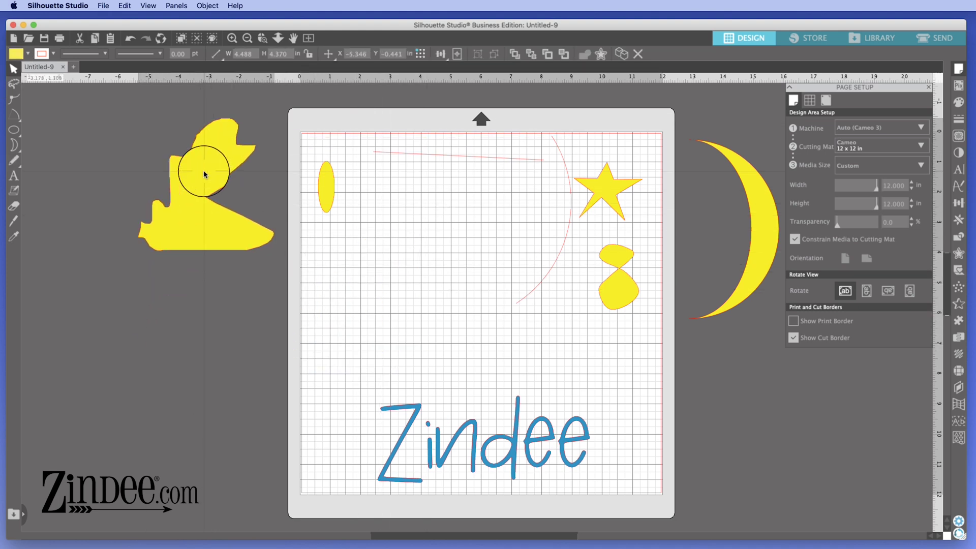
pyautogui.click(70, 175)
# Step: Draw two smooth freehand blobs, one large and one small, and move both off the mat's left side
pyautogui.click(17, 165)
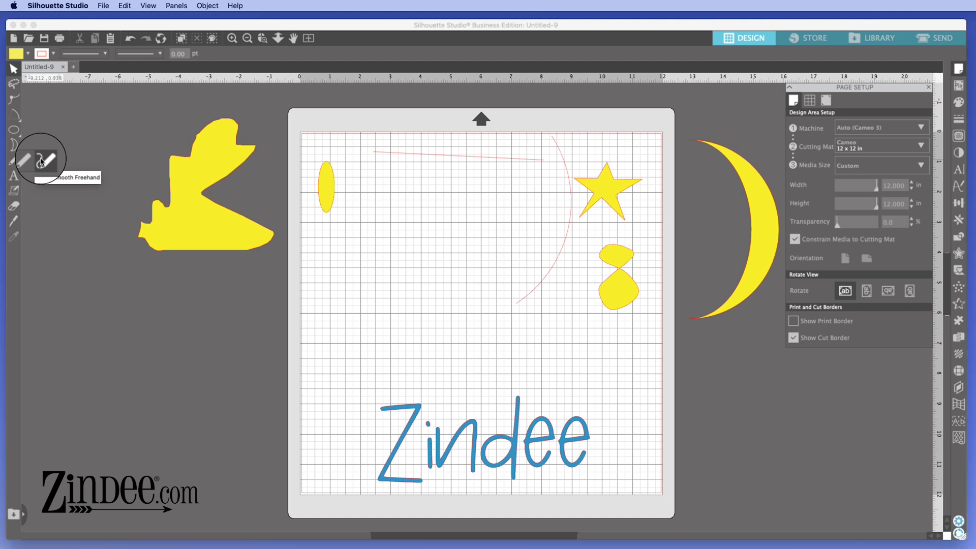
pyautogui.click(42, 161)
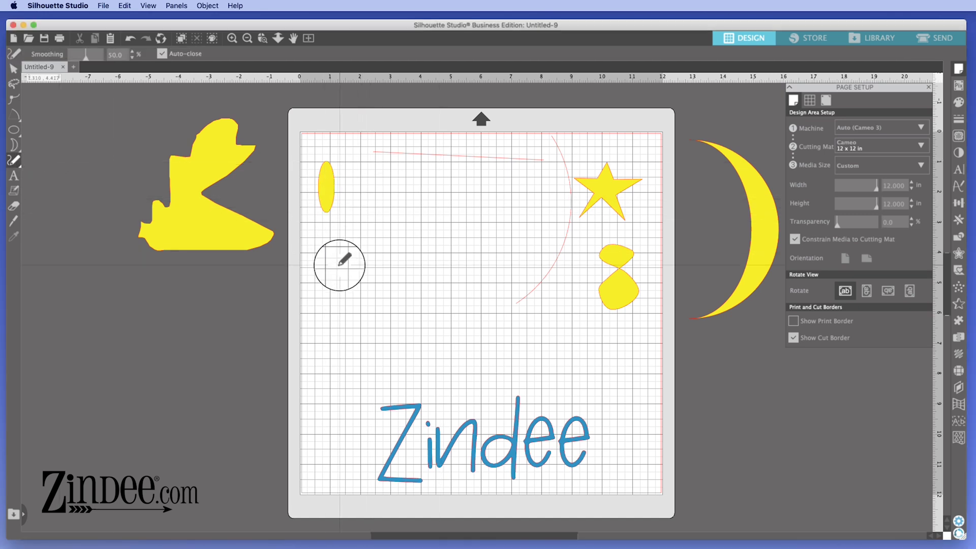
pyautogui.moveTo(341, 265)
pyautogui.mouseDown()
pyautogui.moveTo(398, 236)
pyautogui.moveTo(414, 264)
pyautogui.moveTo(408, 294)
pyautogui.moveTo(368, 312)
pyautogui.moveTo(343, 310)
pyautogui.moveTo(325, 294)
pyautogui.moveTo(341, 265)
pyautogui.mouseUp()
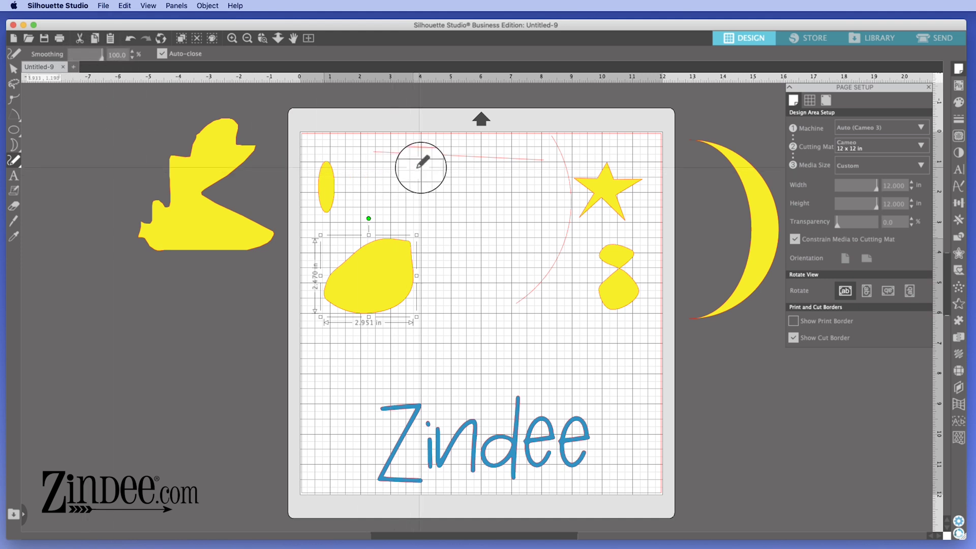
pyautogui.moveTo(471, 181)
pyautogui.mouseDown()
pyautogui.moveTo(459, 197)
pyautogui.moveTo(482, 213)
pyautogui.moveTo(485, 183)
pyautogui.moveTo(471, 173)
pyautogui.moveTo(471, 181)
pyautogui.mouseUp()
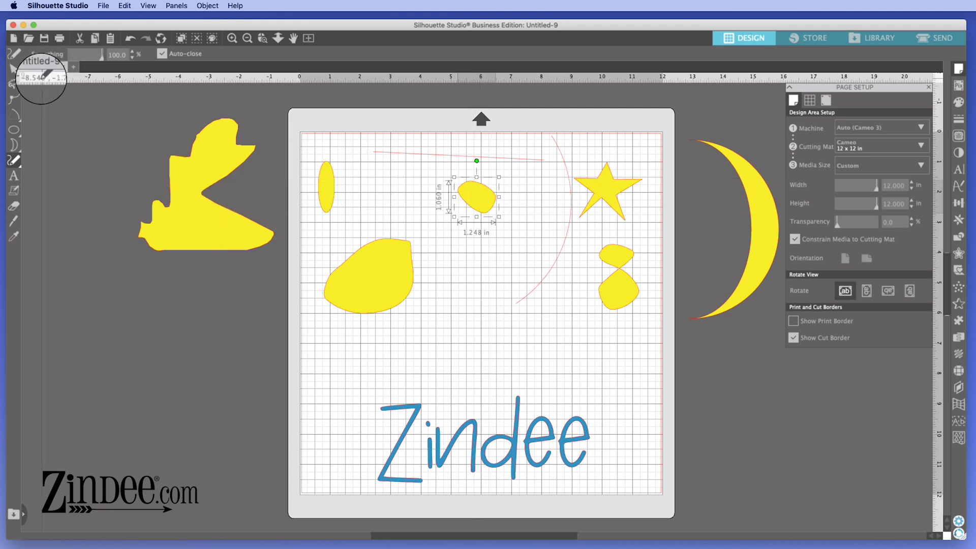
pyautogui.click(9, 71)
pyautogui.moveTo(475, 207); pyautogui.dragTo(253, 288)
pyautogui.moveTo(391, 278); pyautogui.dragTo(191, 307)
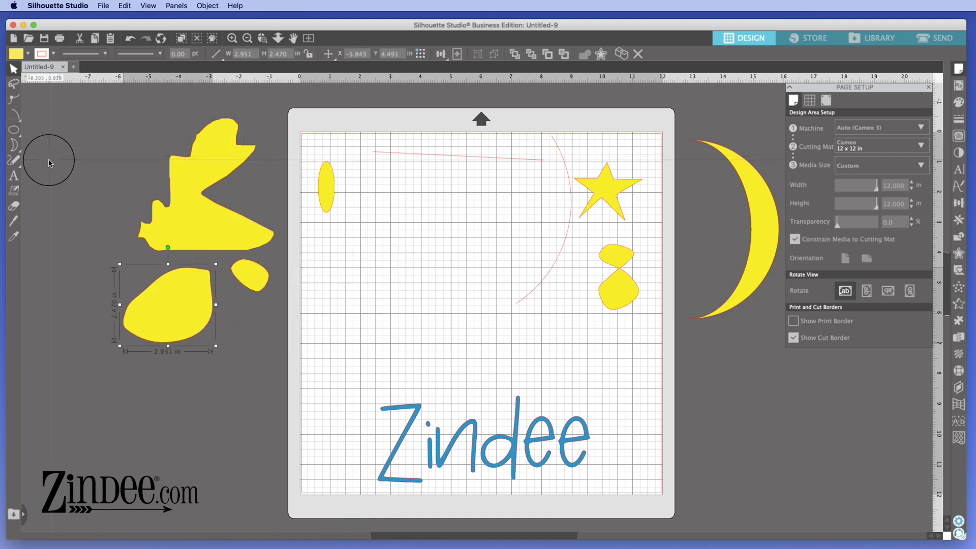
# Step: Drag the crescent moon onto the mat, convert it to a path, and nudge it up-right
pyautogui.click(11, 164)
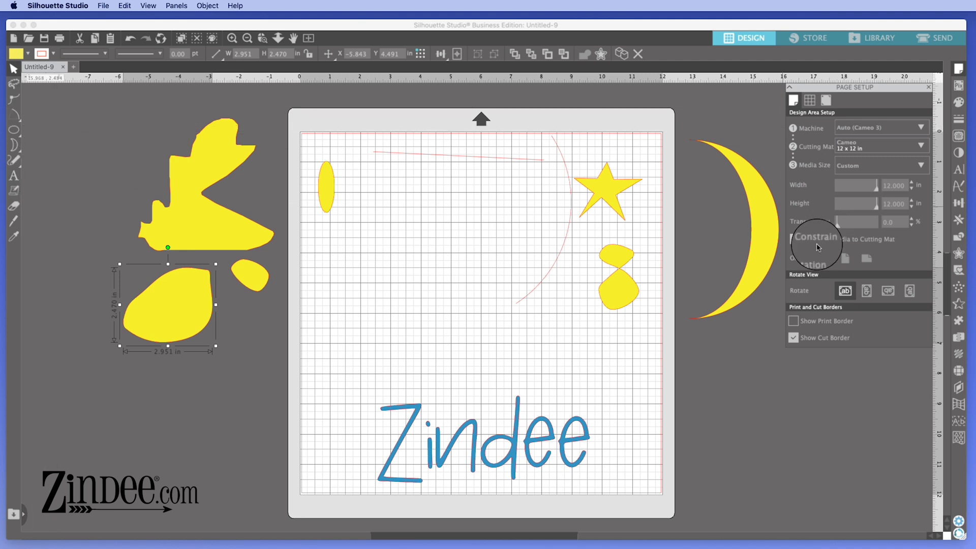
pyautogui.moveTo(768, 230); pyautogui.dragTo(436, 276)
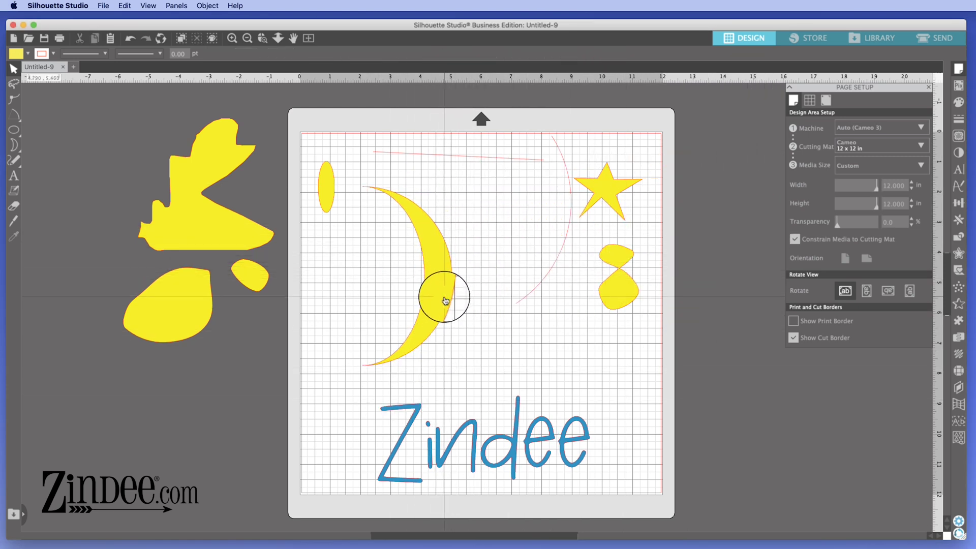
pyautogui.rightClick(445, 298)
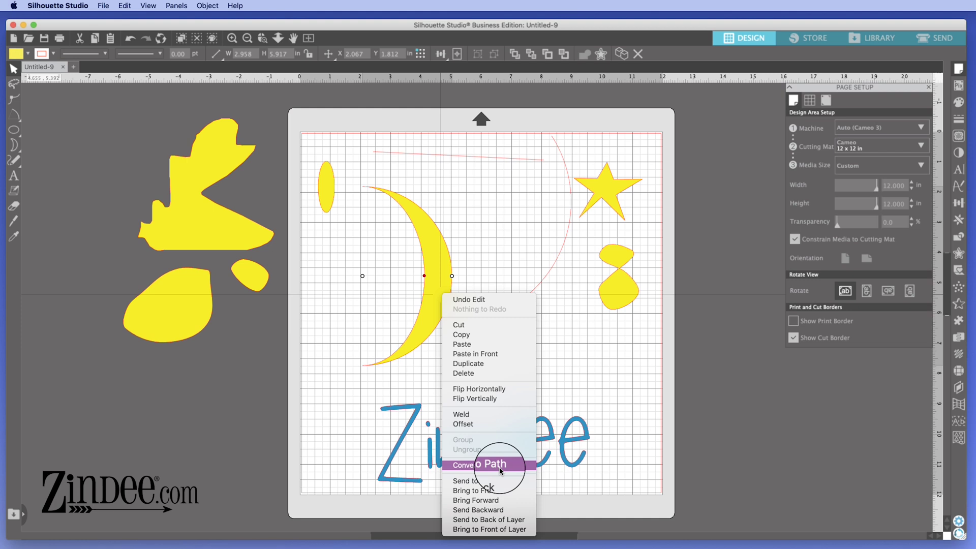
pyautogui.click(436, 258)
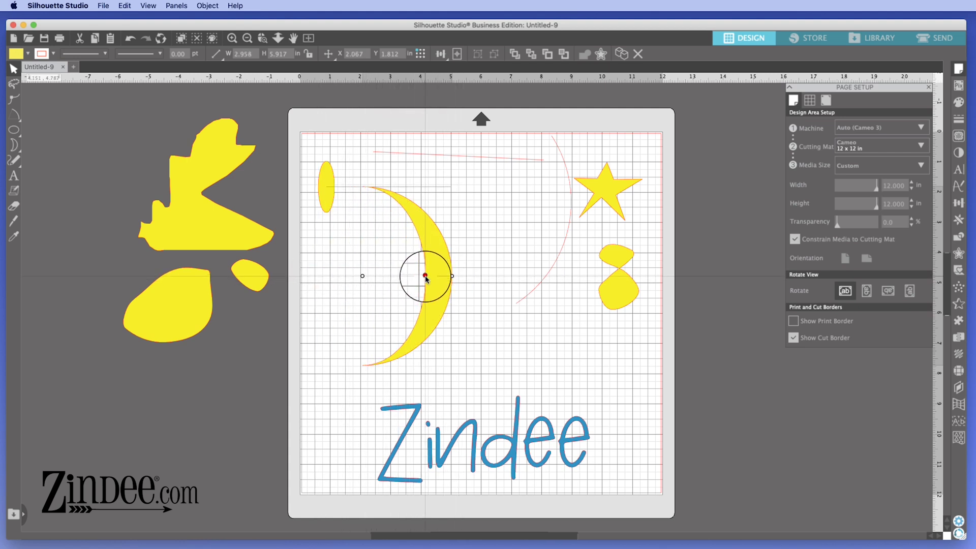
pyautogui.click(437, 271)
pyautogui.rightClick(437, 271)
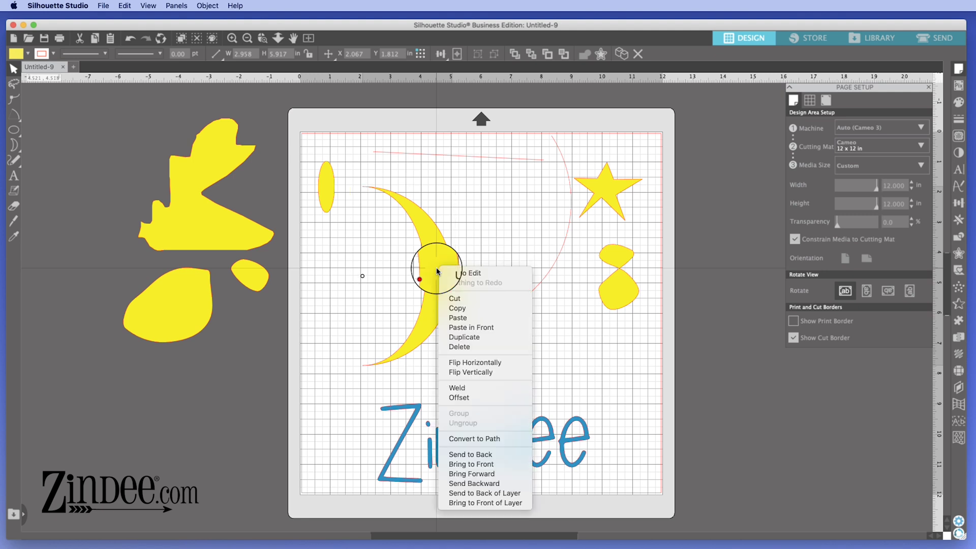
pyautogui.click(471, 437)
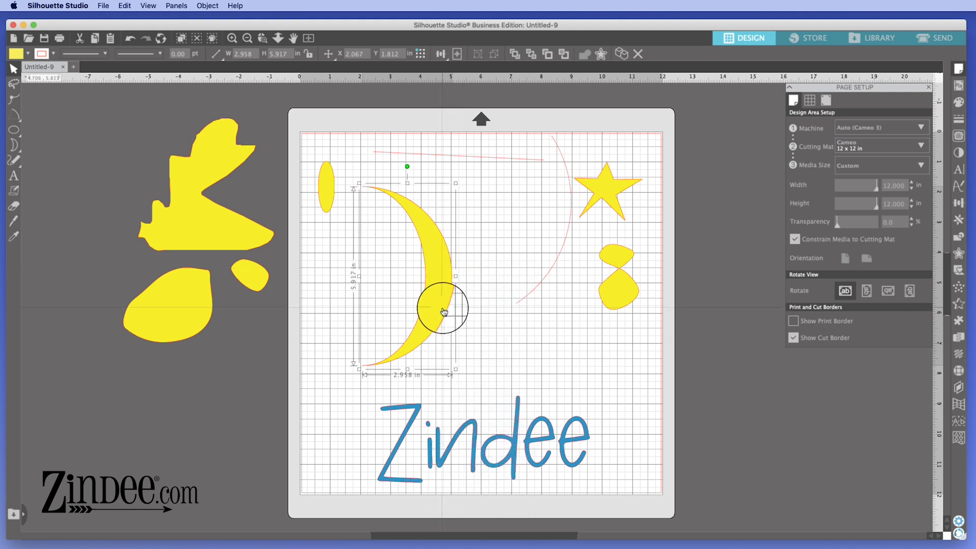
pyautogui.moveTo(435, 296); pyautogui.dragTo(466, 284)
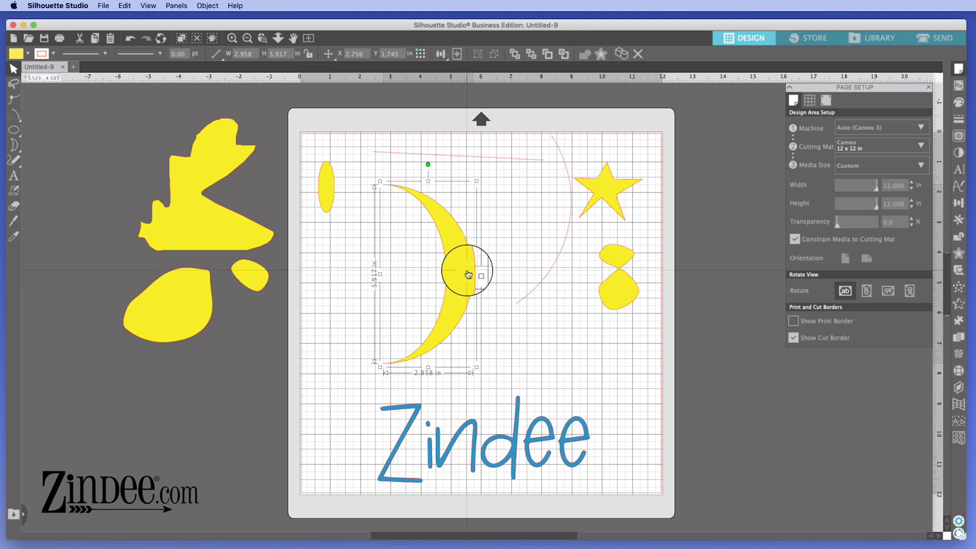
# Step: Drag the crescent's middle, upper and lower inner points left into a fuller 5.129 x 5.917 in moon
pyautogui.click(6, 123)
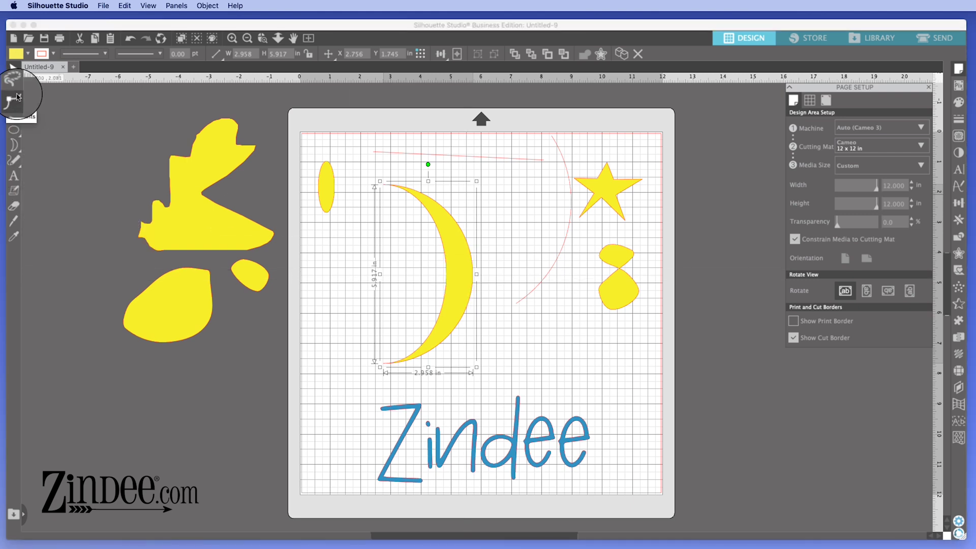
pyautogui.click(16, 96)
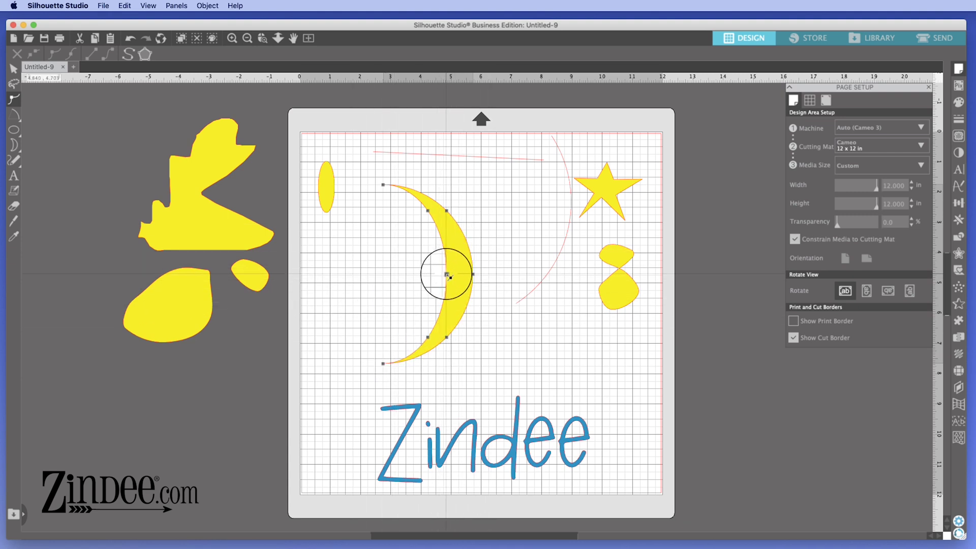
pyautogui.moveTo(450, 277); pyautogui.dragTo(365, 268)
pyautogui.moveTo(432, 213); pyautogui.dragTo(352, 218)
pyautogui.moveTo(418, 352); pyautogui.dragTo(316, 346)
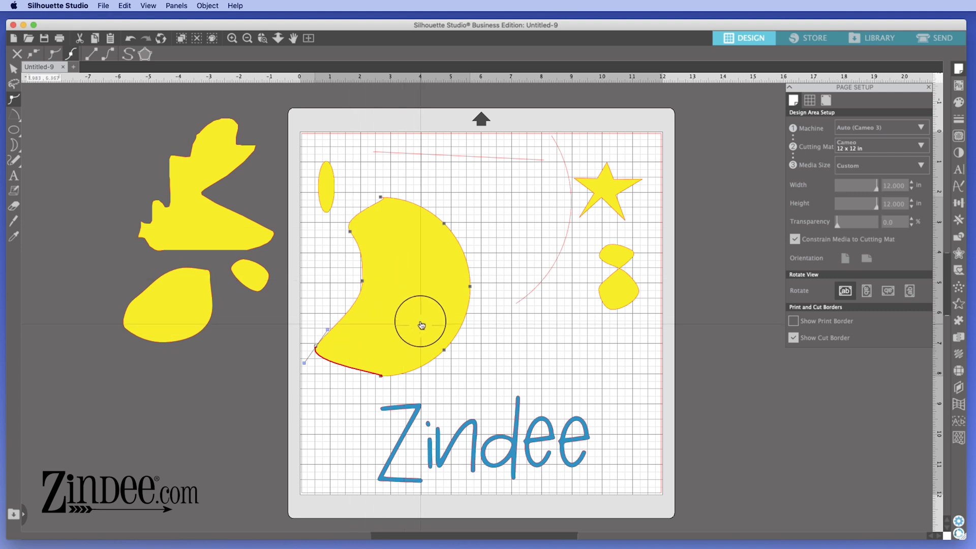
pyautogui.click(495, 300)
# Step: Shift the moon left, move the pink arc down-left, lengthen its end, and convert it to a path
pyautogui.moveTo(493, 270); pyautogui.dragTo(412, 291)
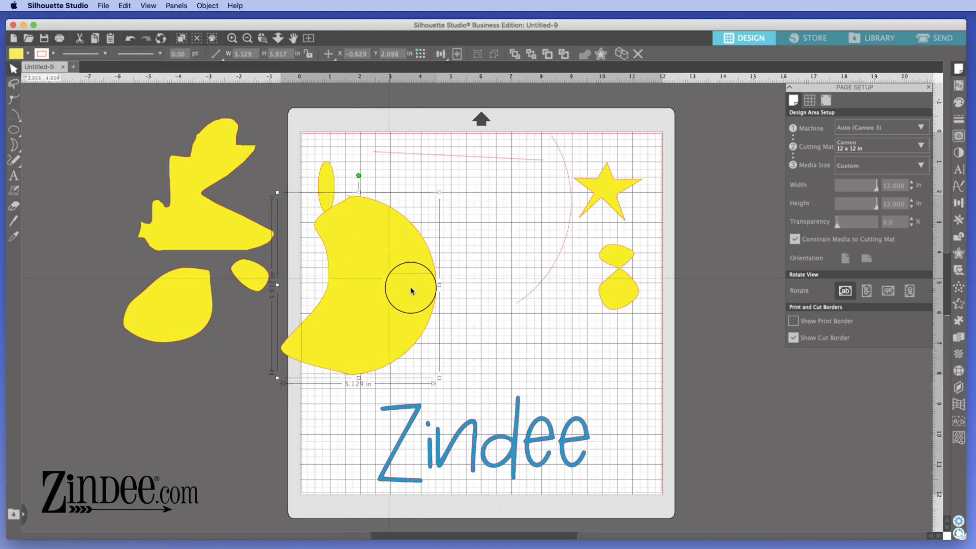
pyautogui.click(548, 277)
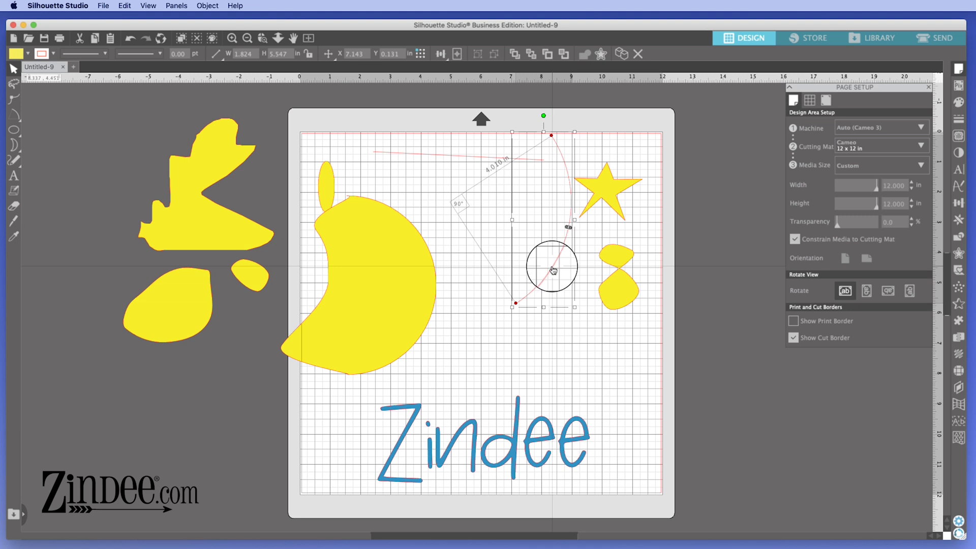
pyautogui.moveTo(554, 270); pyautogui.dragTo(500, 355)
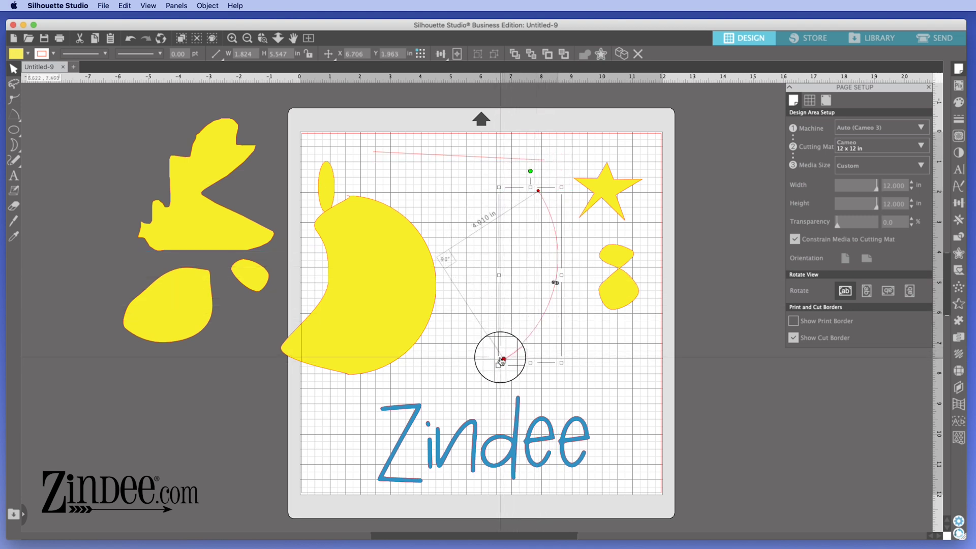
pyautogui.moveTo(508, 365); pyautogui.dragTo(523, 338)
pyautogui.rightClick(525, 339)
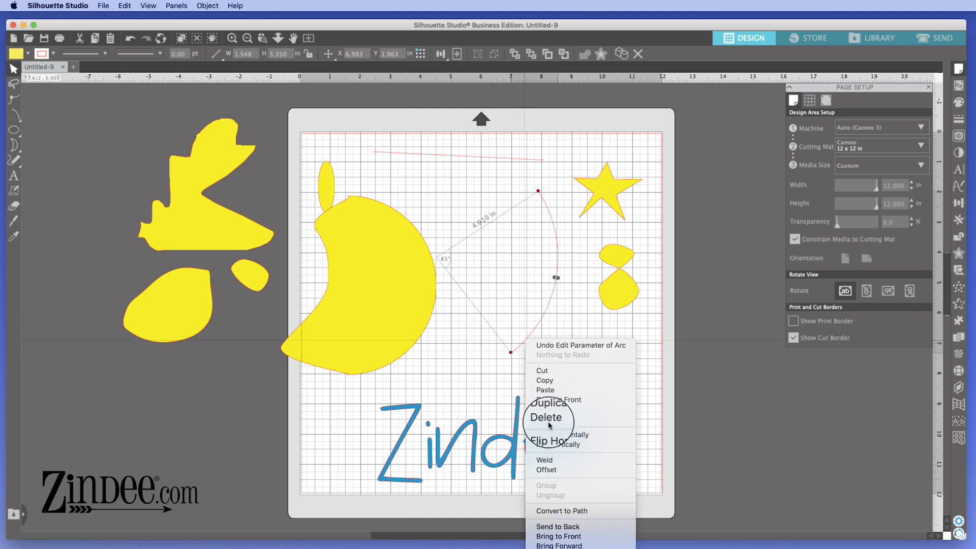
pyautogui.click(580, 512)
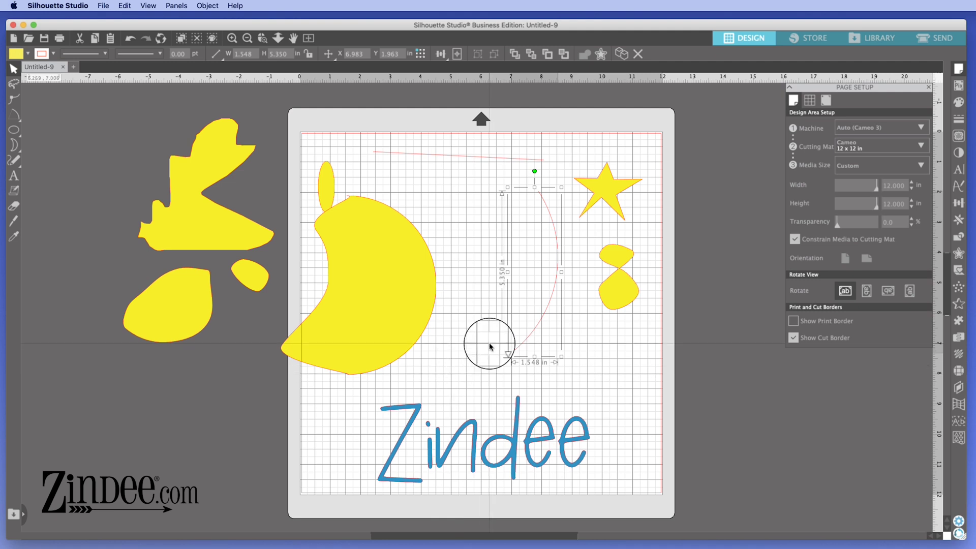
# Step: Move the yellow moon right onto the mat and stretch its upper tip into a rounded lobe
pyautogui.click(14, 99)
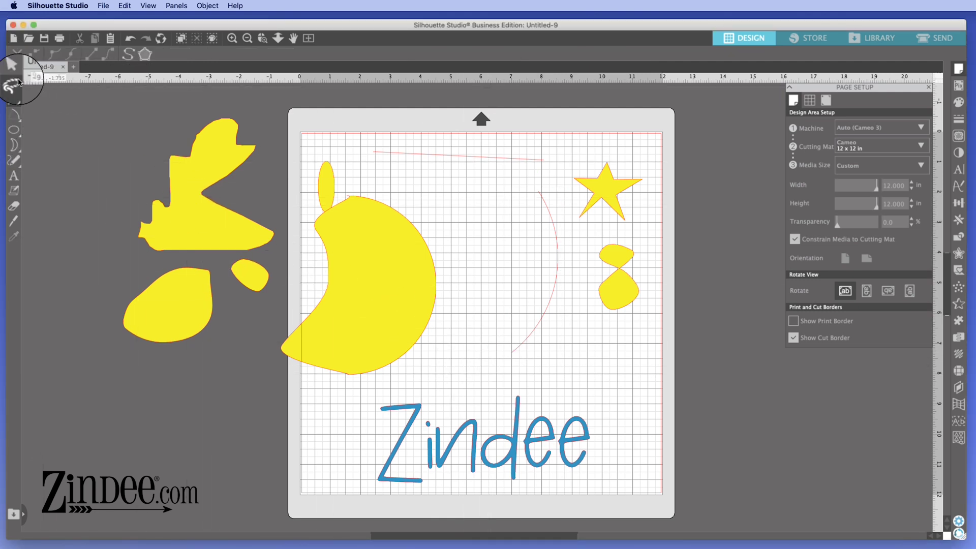
pyautogui.click(364, 315)
pyautogui.moveTo(364, 316); pyautogui.dragTo(451, 310)
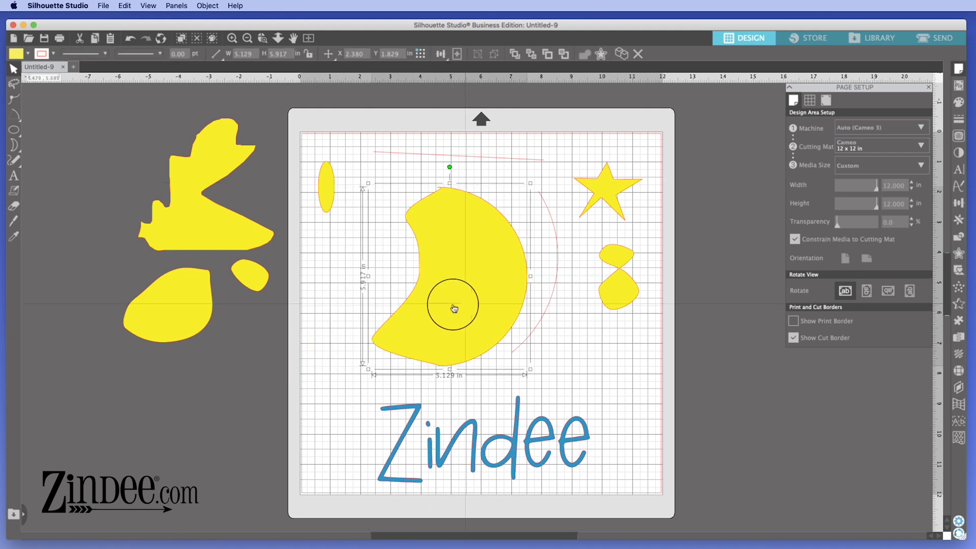
pyautogui.moveTo(17, 122)
pyautogui.click(13, 99)
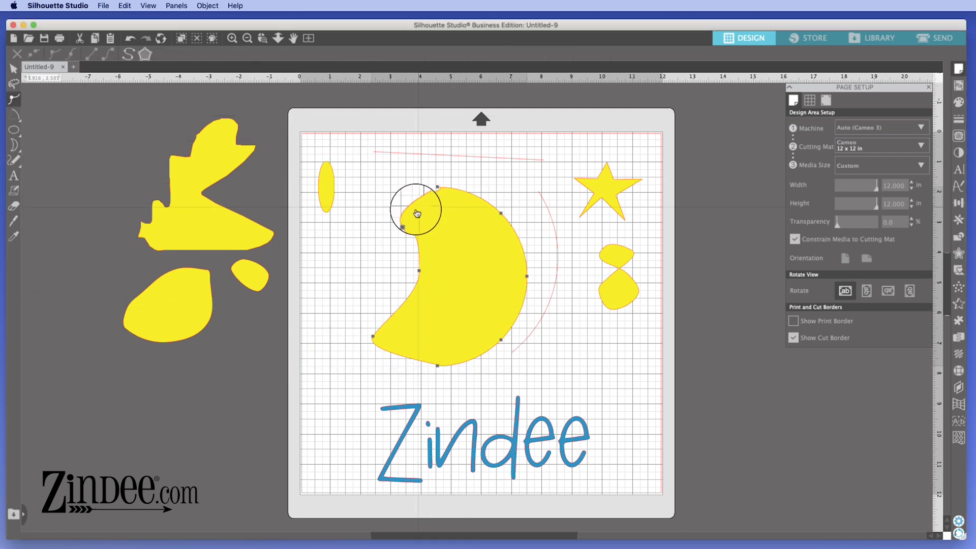
pyautogui.moveTo(441, 184); pyautogui.dragTo(361, 168)
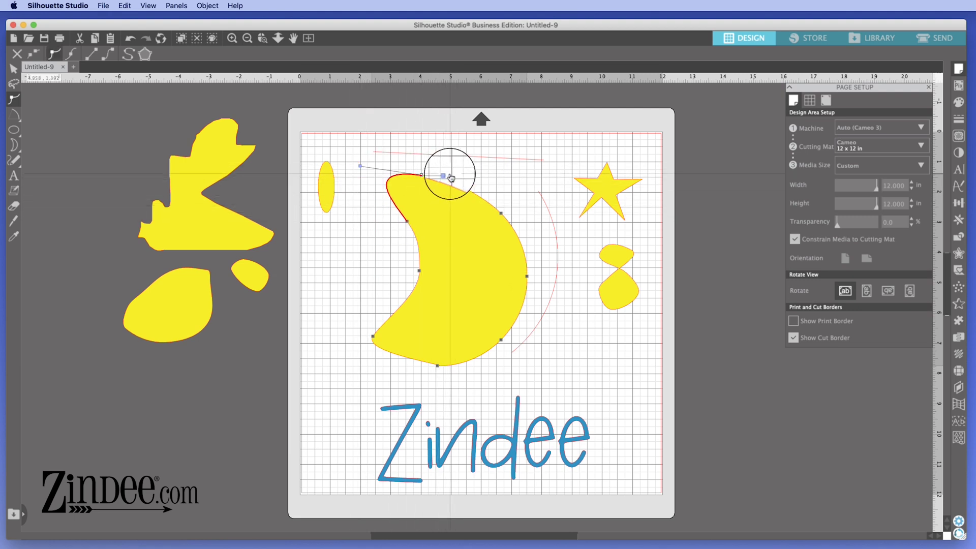
pyautogui.moveTo(448, 172); pyautogui.dragTo(517, 181)
# Step: Make the moon's top-left segment straight with Make Flat on the top point
pyautogui.rightClick(451, 225)
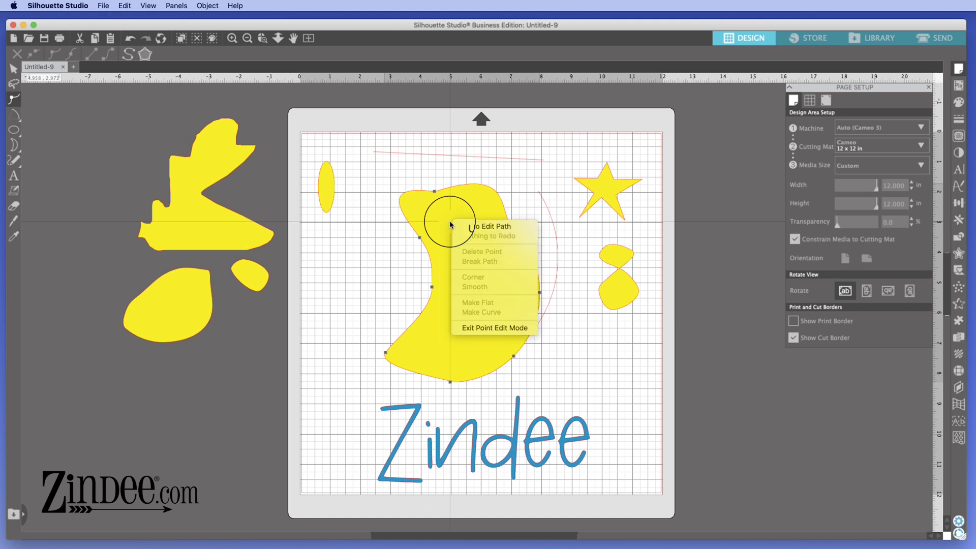
pyautogui.click(416, 141)
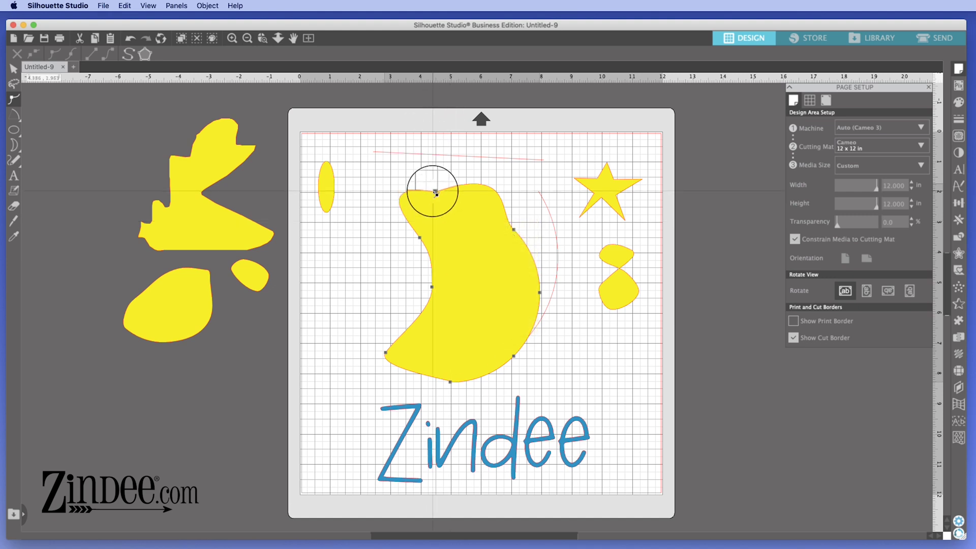
pyautogui.rightClick(434, 193)
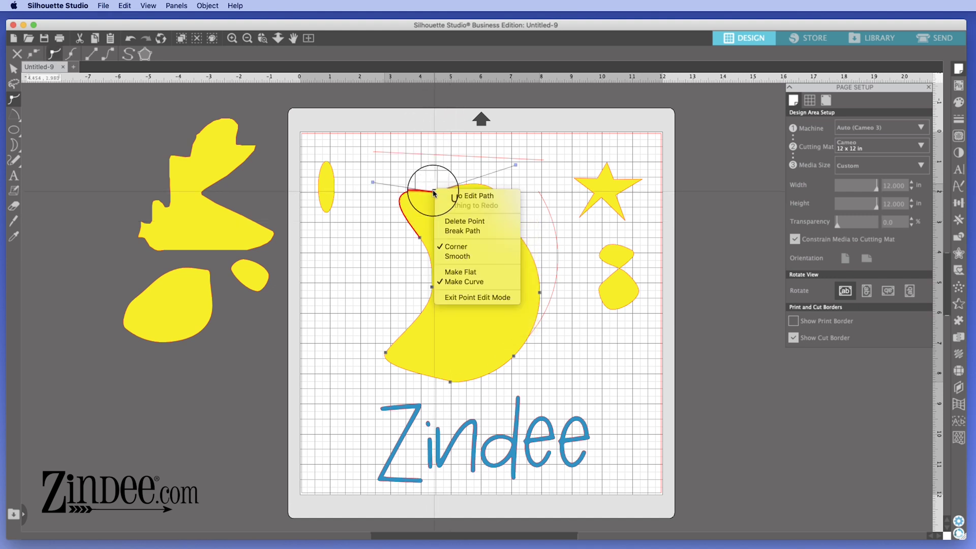
pyautogui.click(462, 272)
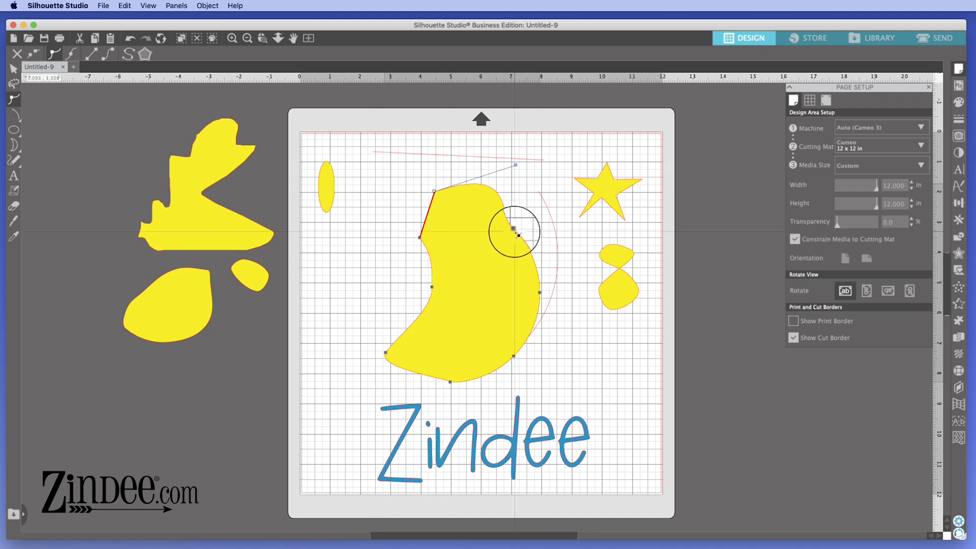
# Step: Set the upper-right point to Corner and drag its handles into a deep notch
pyautogui.click(514, 229)
pyautogui.rightClick(513, 227)
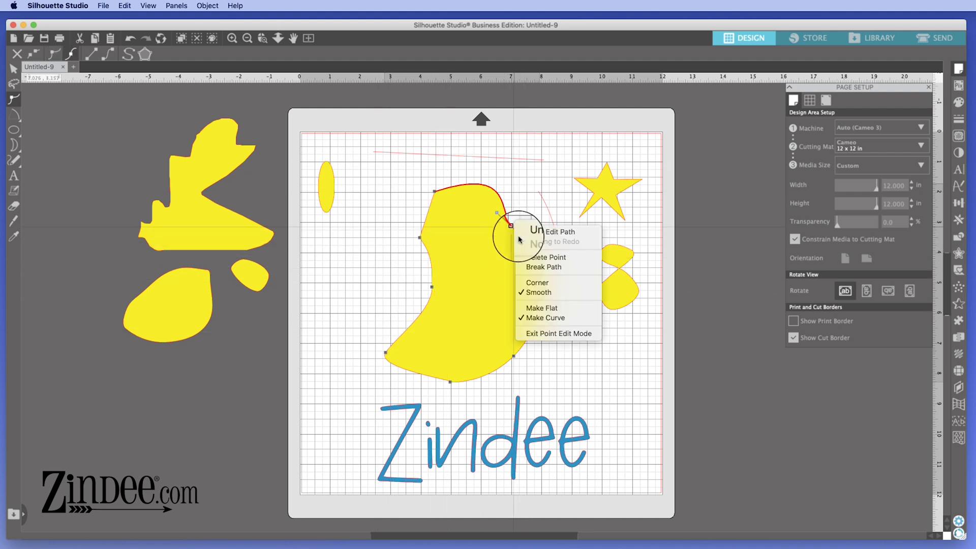
pyautogui.click(550, 282)
pyautogui.moveTo(545, 275); pyautogui.dragTo(427, 279)
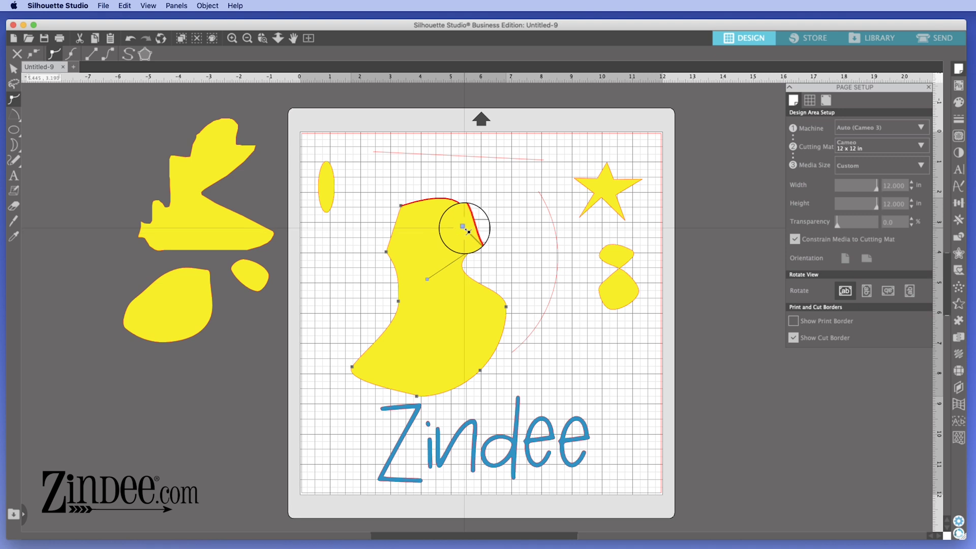
pyautogui.moveTo(468, 232)
pyautogui.mouseDown()
pyautogui.moveTo(414, 246)
pyautogui.moveTo(468, 234)
pyautogui.mouseUp()
pyautogui.click(497, 272)
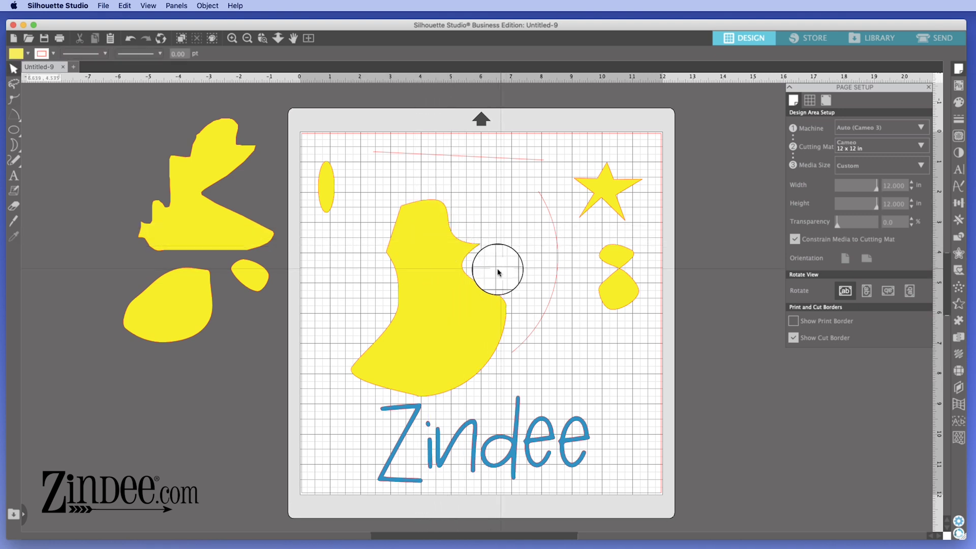
pyautogui.click(483, 246)
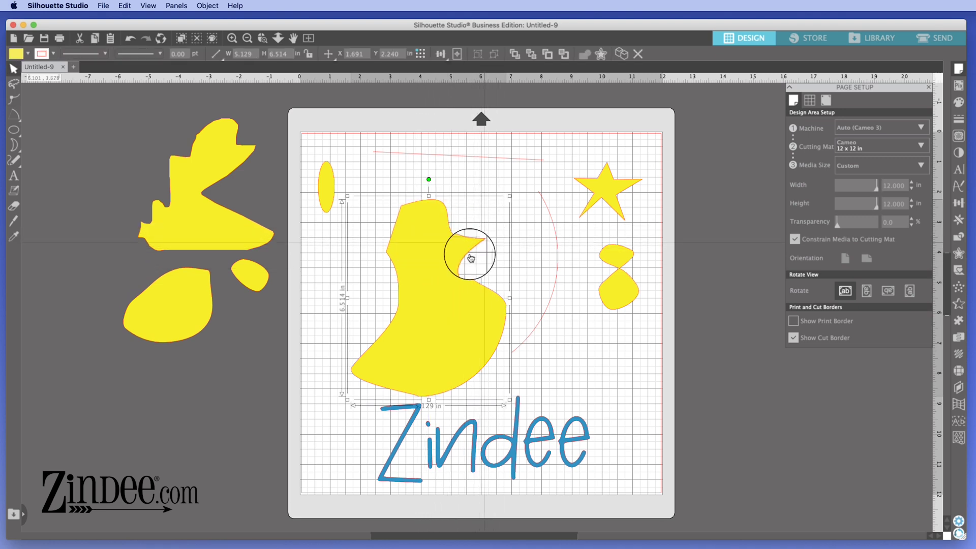
# Step: Apply Make Flat and then Smooth to the notch tip point
pyautogui.click(14, 99)
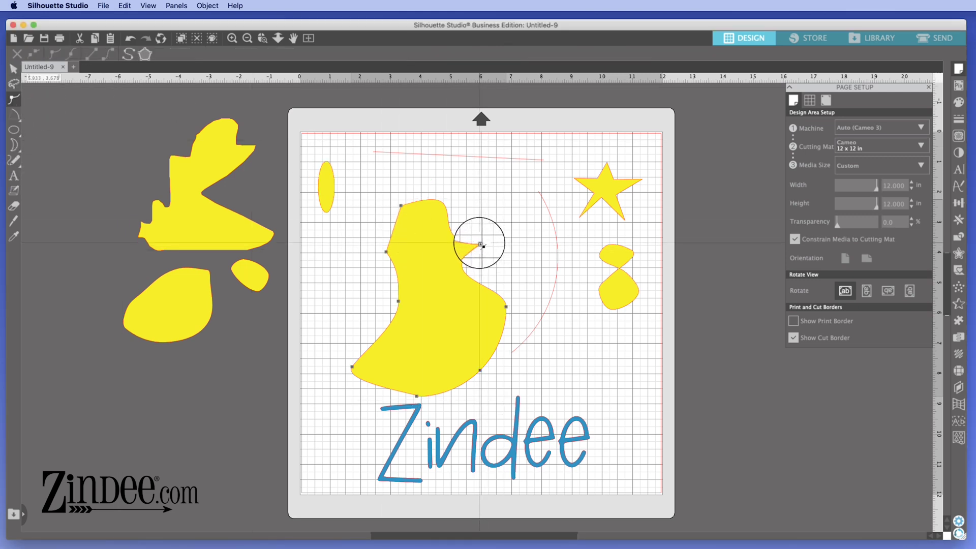
pyautogui.click(481, 244)
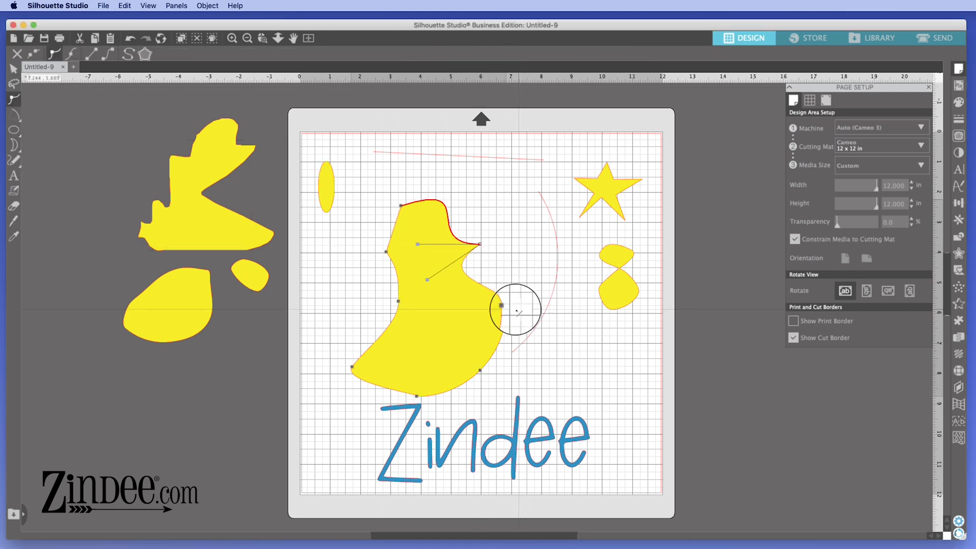
pyautogui.rightClick(481, 245)
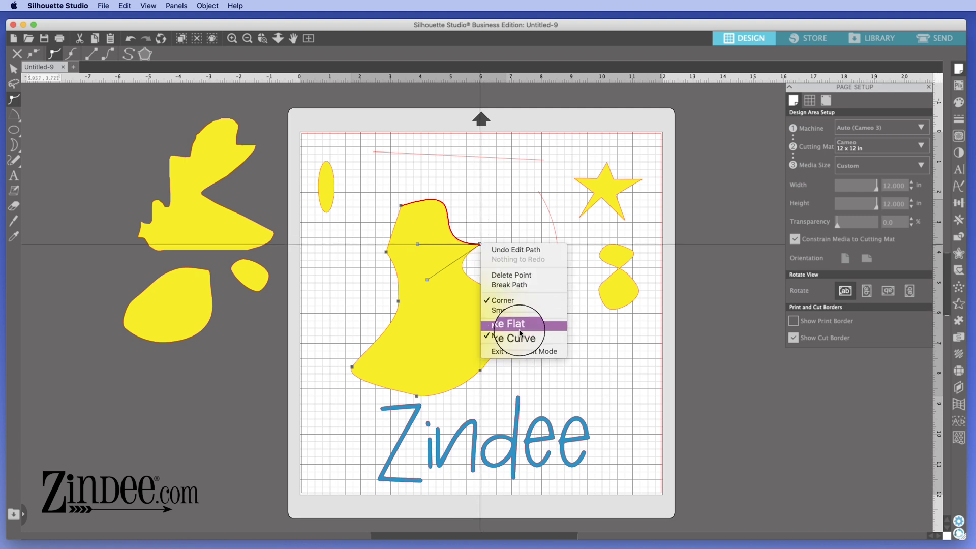
pyautogui.click(520, 326)
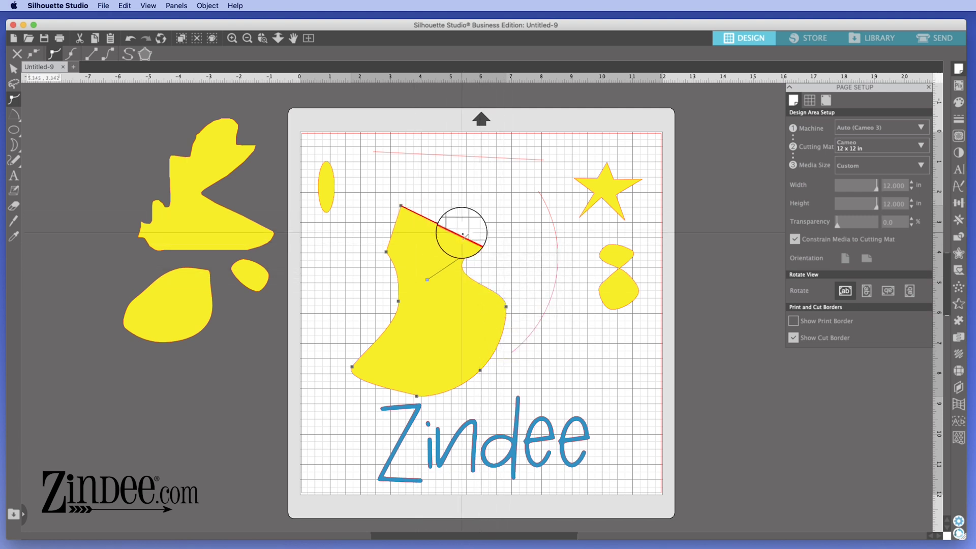
pyautogui.rightClick(481, 244)
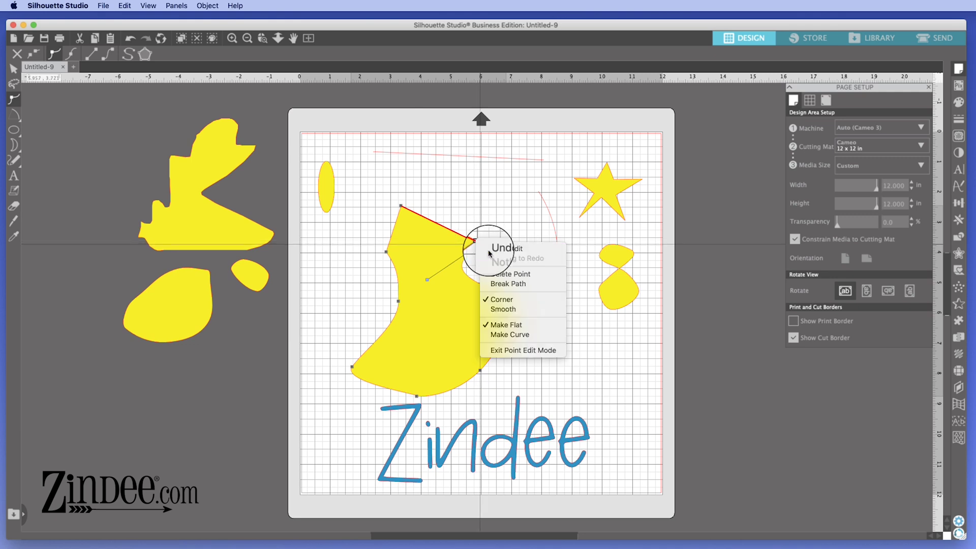
pyautogui.click(521, 311)
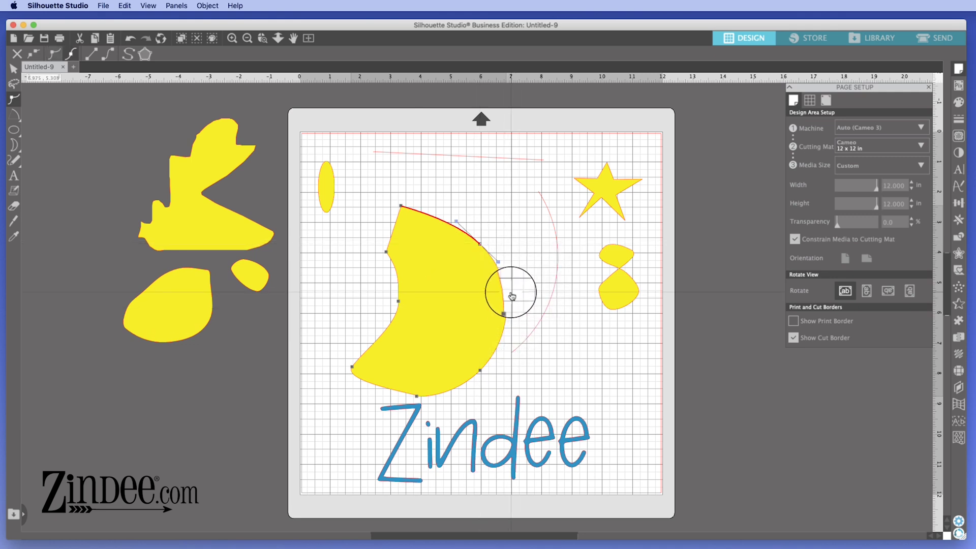
# Step: Delete the notch point and break the outline open at the right-edge point
pyautogui.rightClick(481, 246)
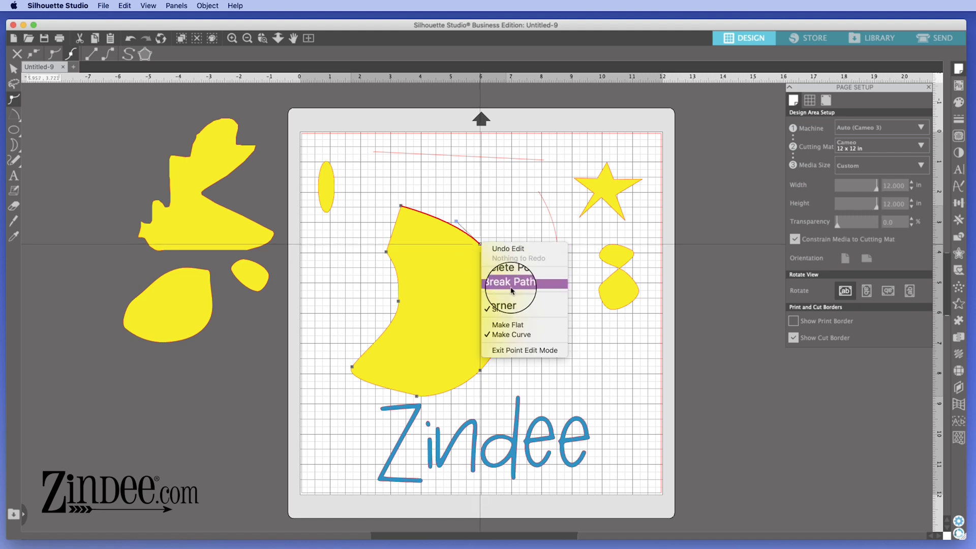
pyautogui.click(520, 275)
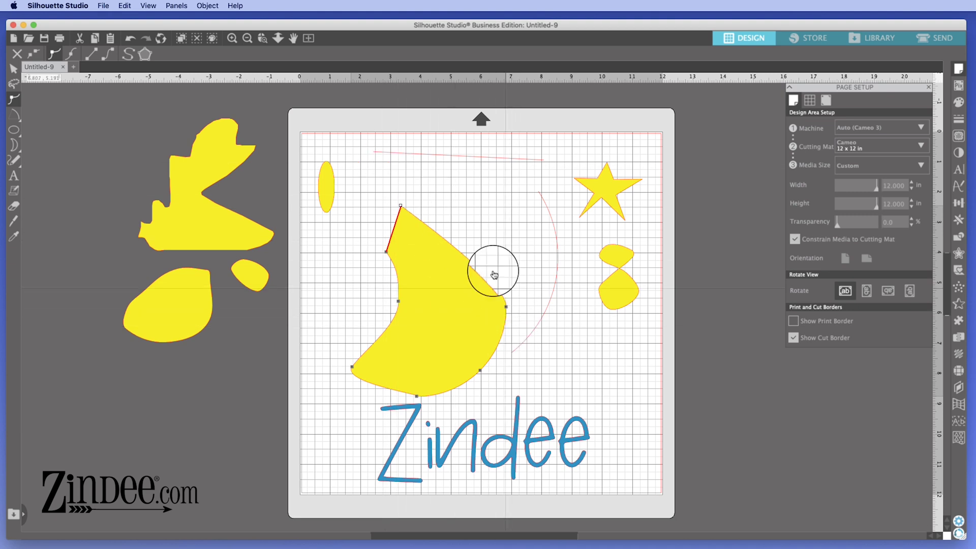
pyautogui.rightClick(506, 307)
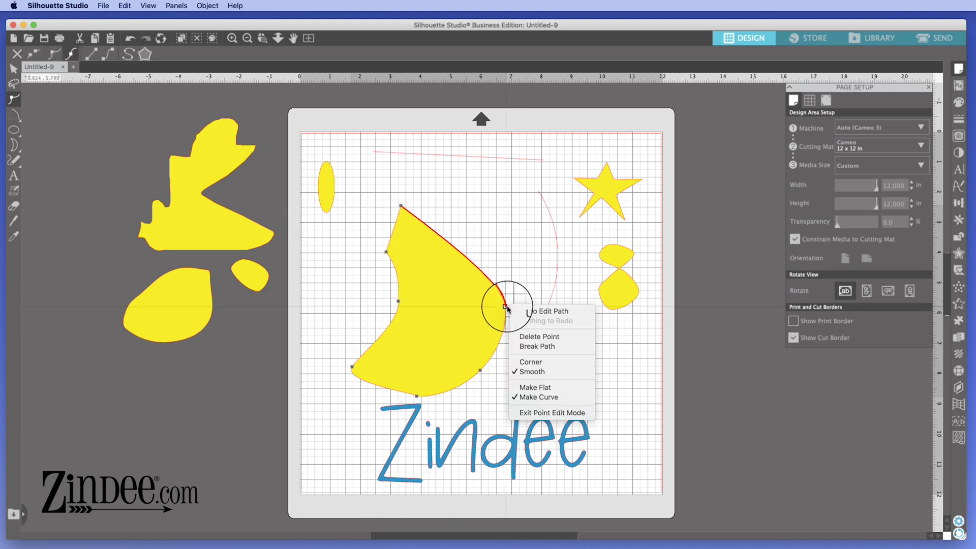
pyautogui.click(537, 346)
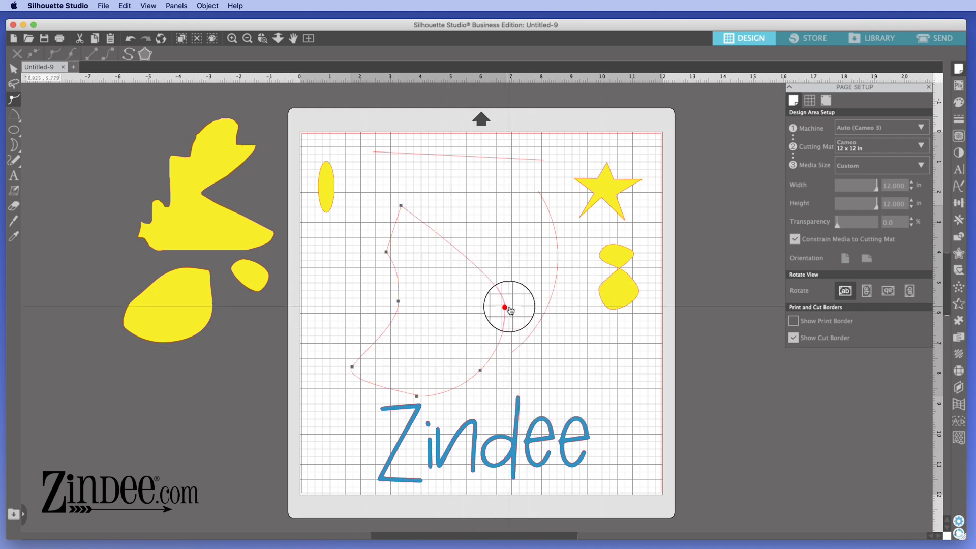
# Step: Move the open moon path up and to the right
pyautogui.moveTo(511, 310); pyautogui.dragTo(519, 271)
pyautogui.click(471, 349)
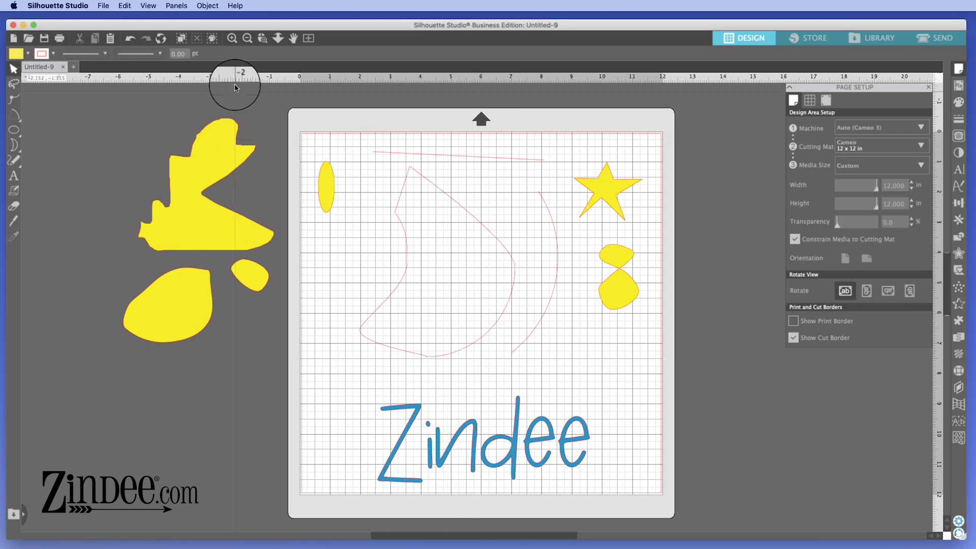
pyautogui.click(244, 39)
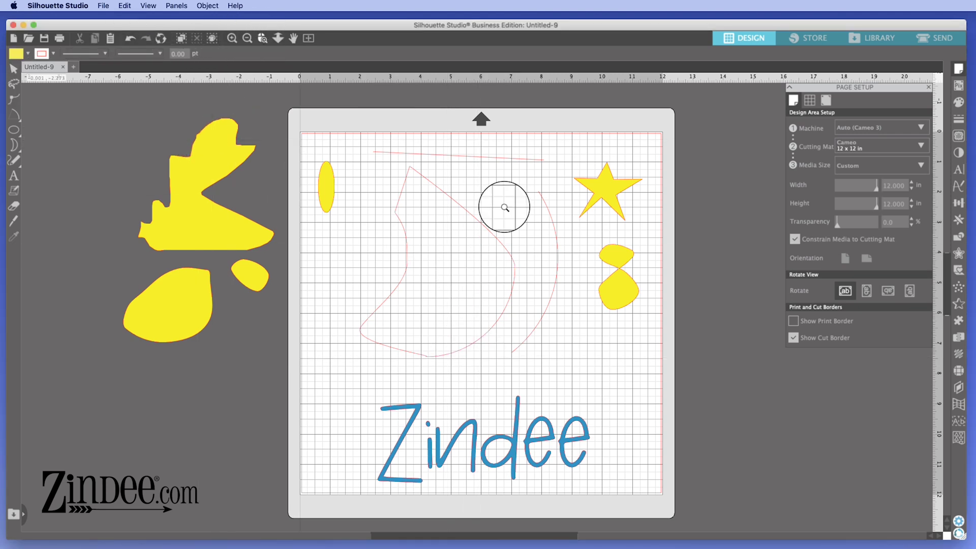
pyautogui.click(524, 279)
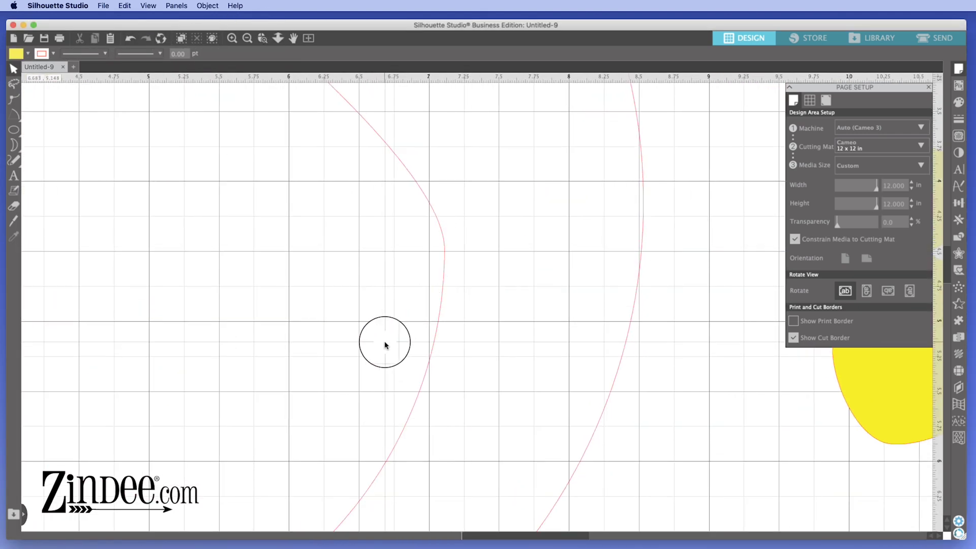
pyautogui.scroll(5, 386, 342)
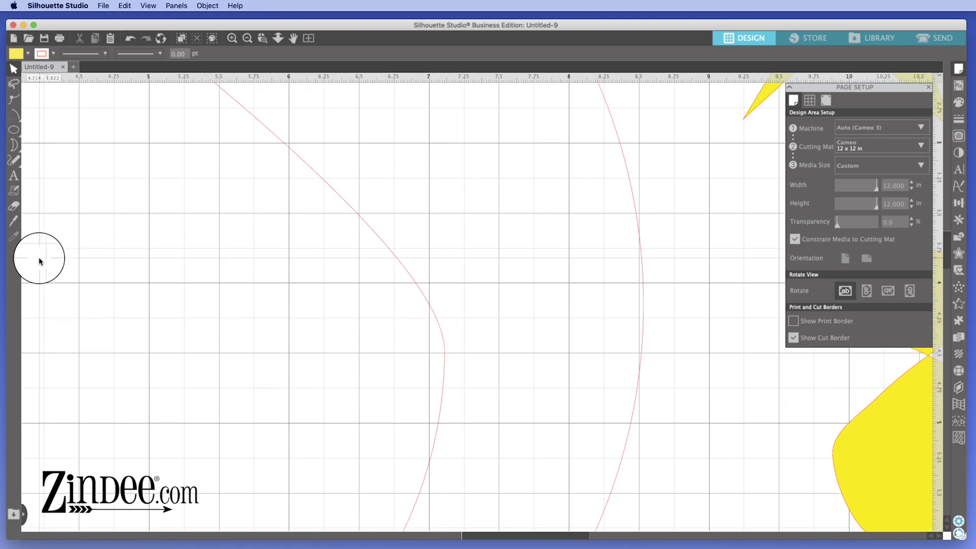
pyautogui.click(247, 38)
# Step: Zoom to the red curve's loose end and drag it onto the other end to close it
pyautogui.click(374, 213)
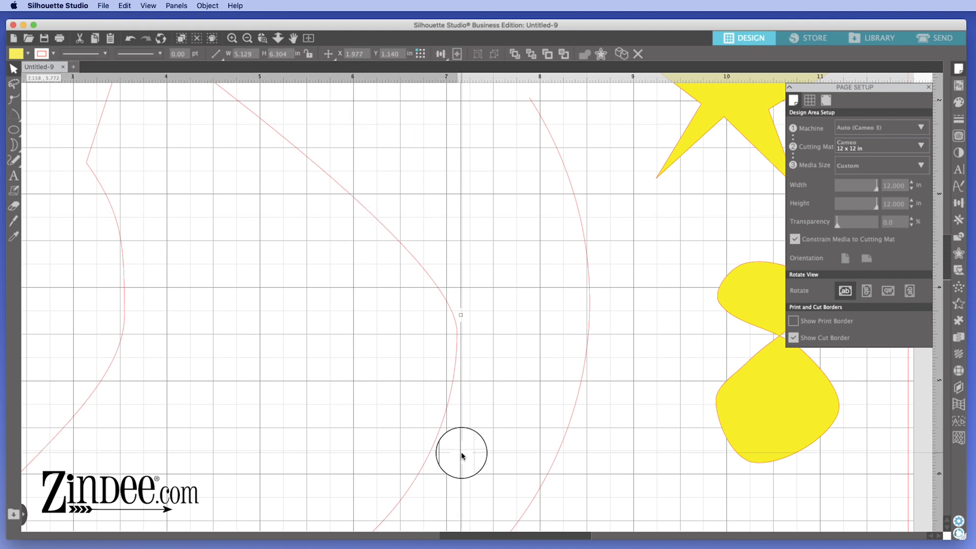
pyautogui.click(278, 39)
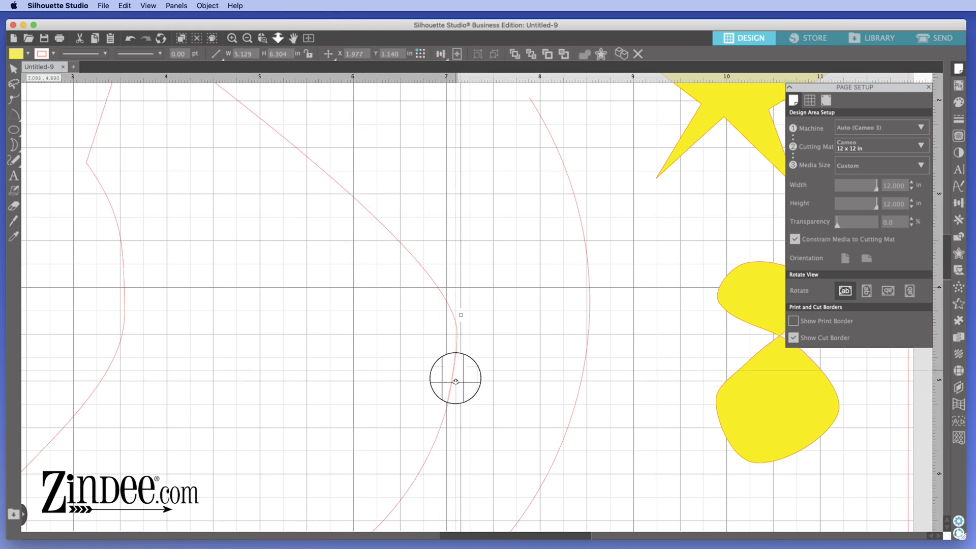
pyautogui.moveTo(453, 375); pyautogui.dragTo(391, 409)
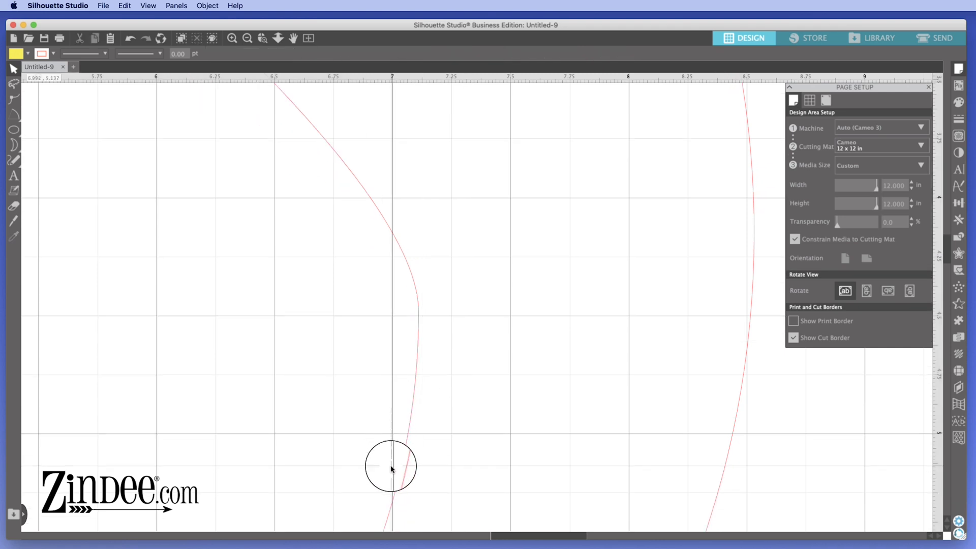
pyautogui.click(16, 82)
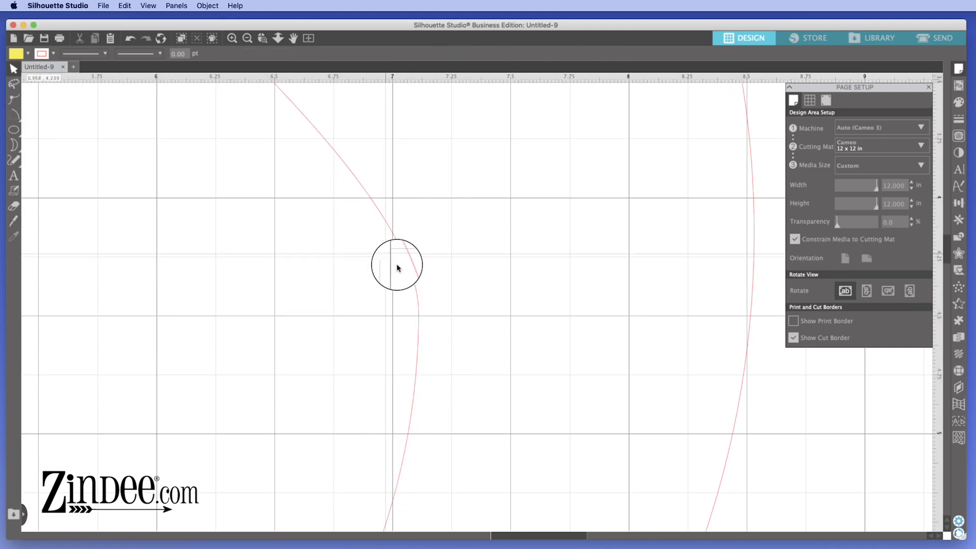
pyautogui.click(412, 276)
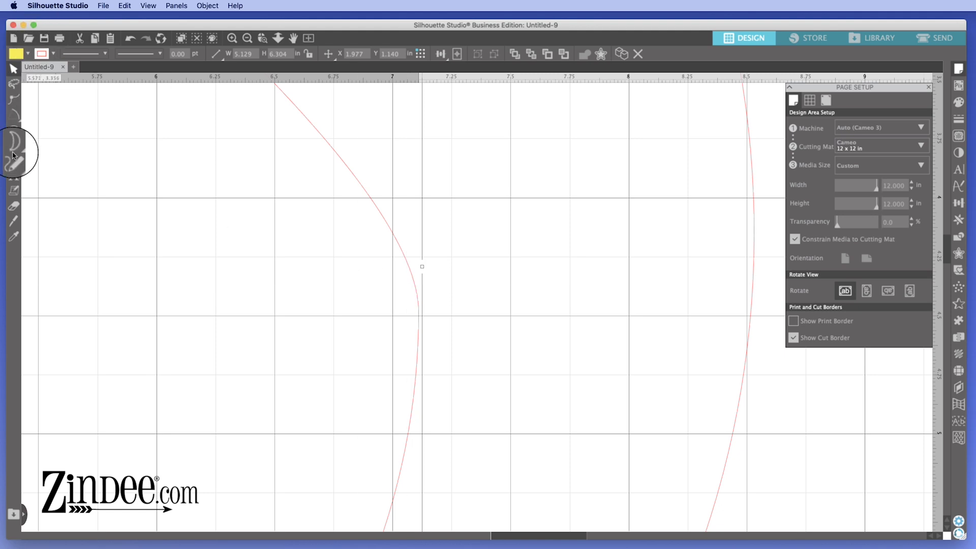
pyautogui.click(14, 99)
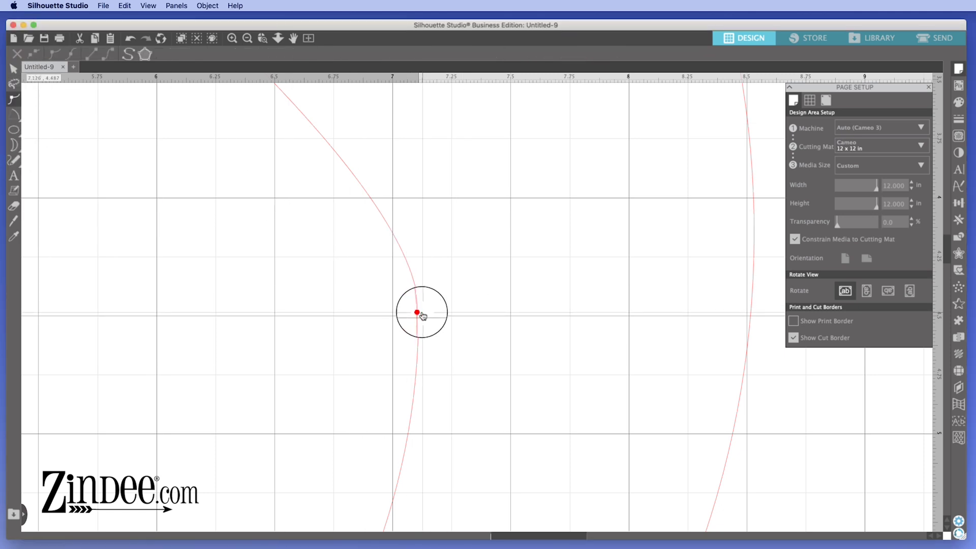
pyautogui.moveTo(420, 313)
pyautogui.mouseDown()
pyautogui.moveTo(505, 357)
pyautogui.moveTo(424, 373)
pyautogui.moveTo(436, 371)
pyautogui.moveTo(446, 397)
pyautogui.moveTo(418, 313)
pyautogui.mouseUp()
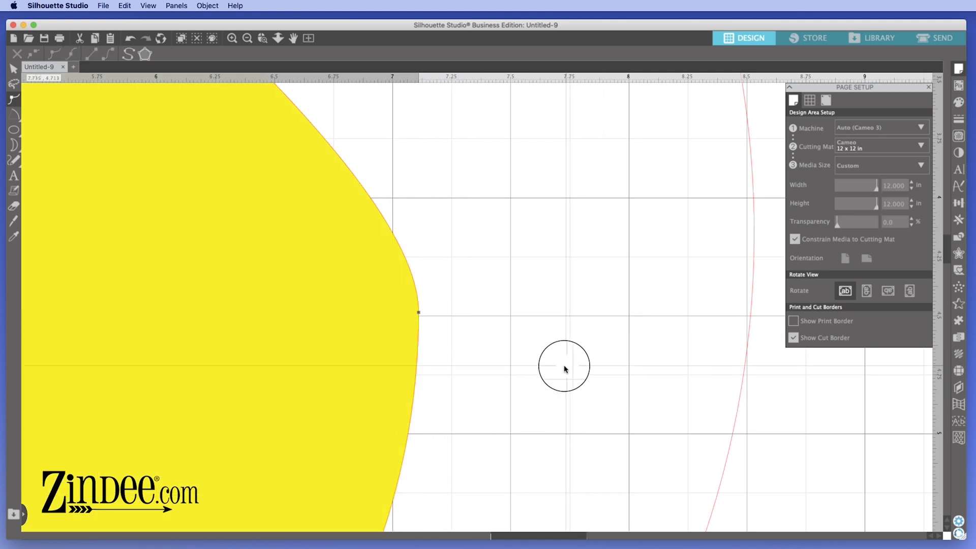
pyautogui.click(279, 38)
pyautogui.moveTo(358, 166); pyautogui.dragTo(258, 3)
pyautogui.moveTo(312, 304); pyautogui.dragTo(346, 308)
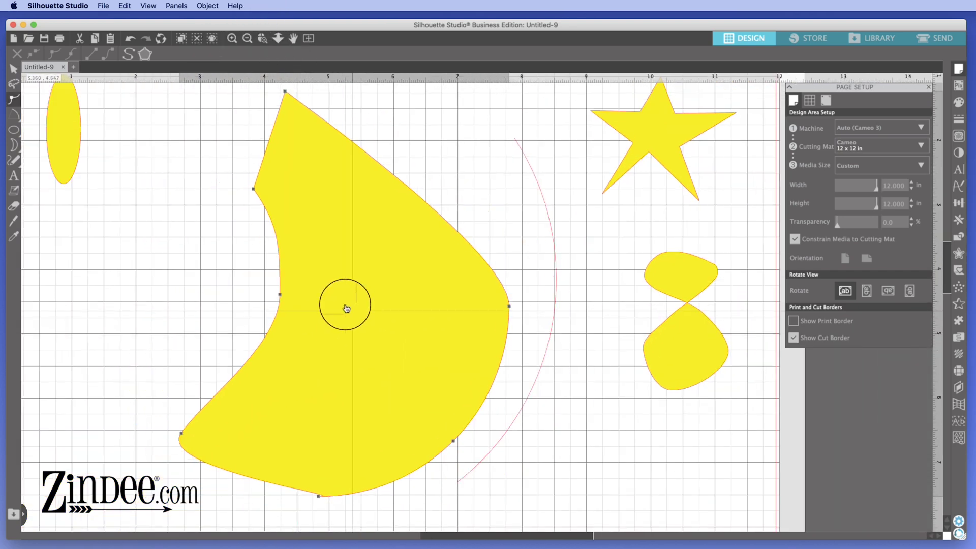
pyautogui.click(279, 38)
pyautogui.moveTo(416, 220); pyautogui.dragTo(415, 122)
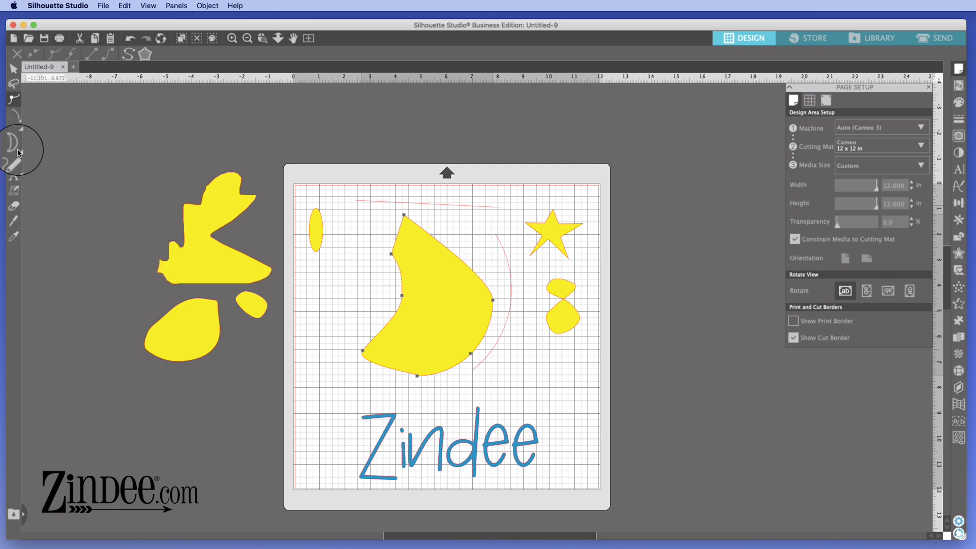
pyautogui.click(21, 115)
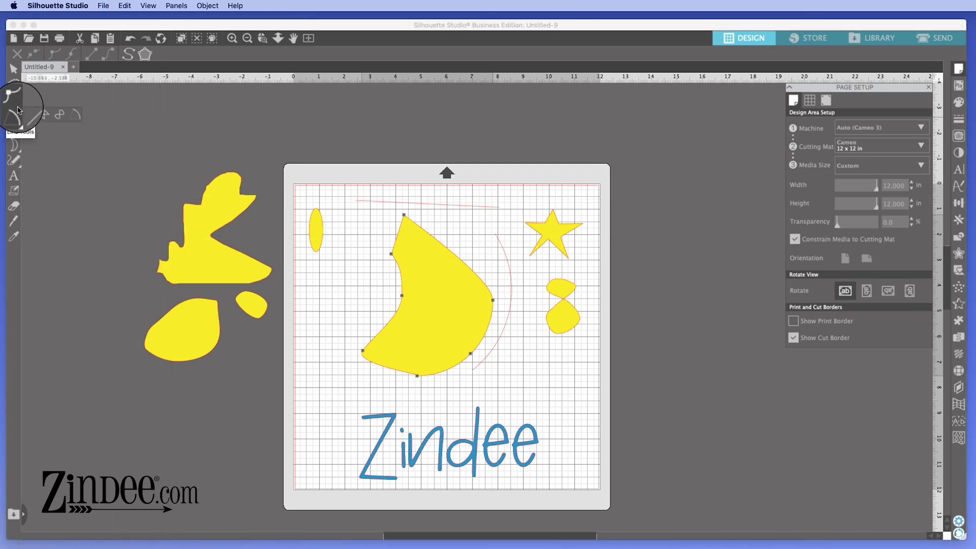
pyautogui.click(18, 108)
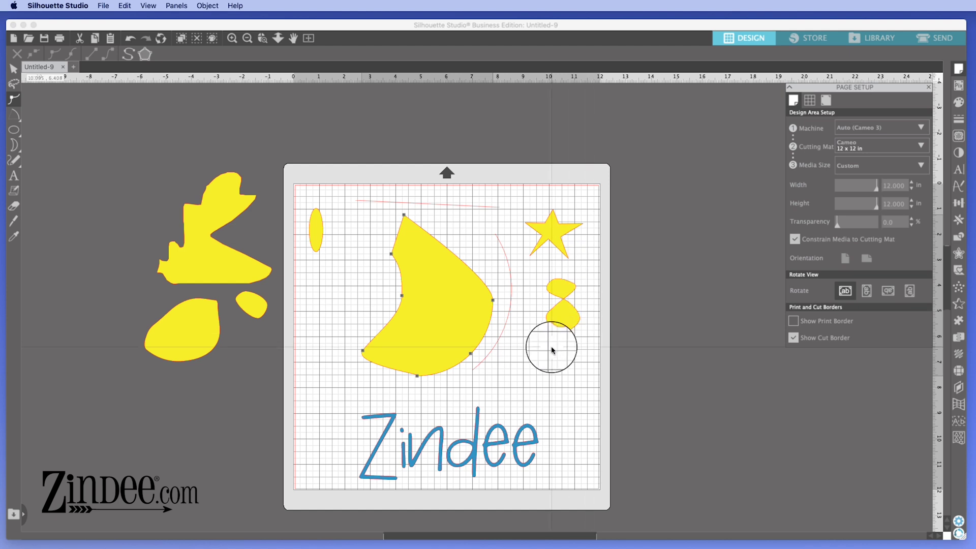
# Step: Delete all the yellow shapes from the mat
pyautogui.click(13, 68)
pyautogui.moveTo(59, 120); pyautogui.dragTo(628, 375)
pyautogui.press('Delete')
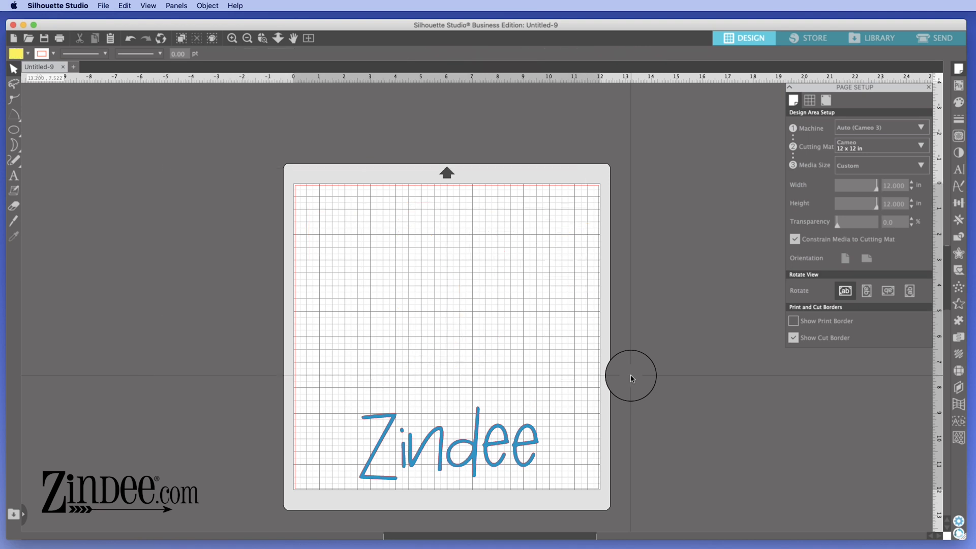
# Step: Add 'zindee' text on the mat, first trying the Snell Roundhand font
pyautogui.click(14, 175)
pyautogui.click(360, 273)
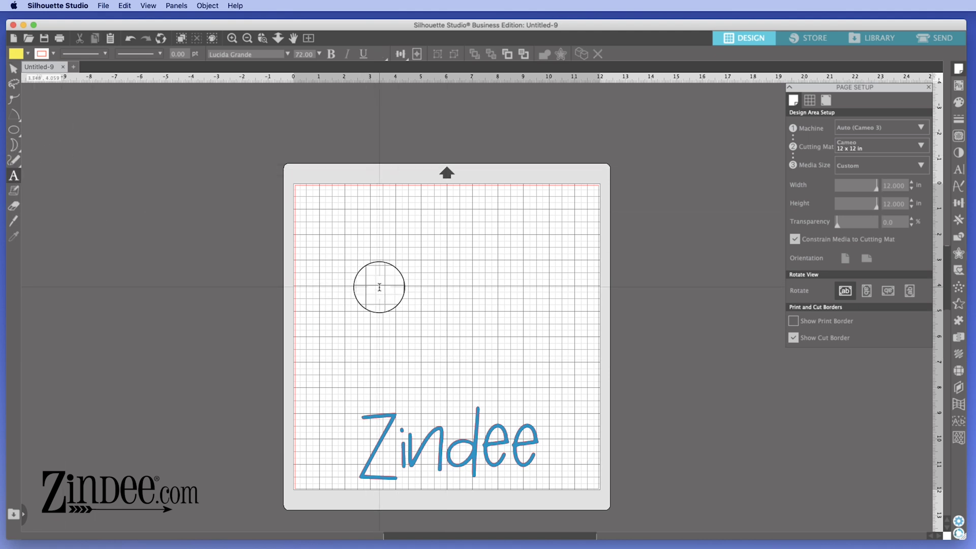
pyautogui.click(379, 287)
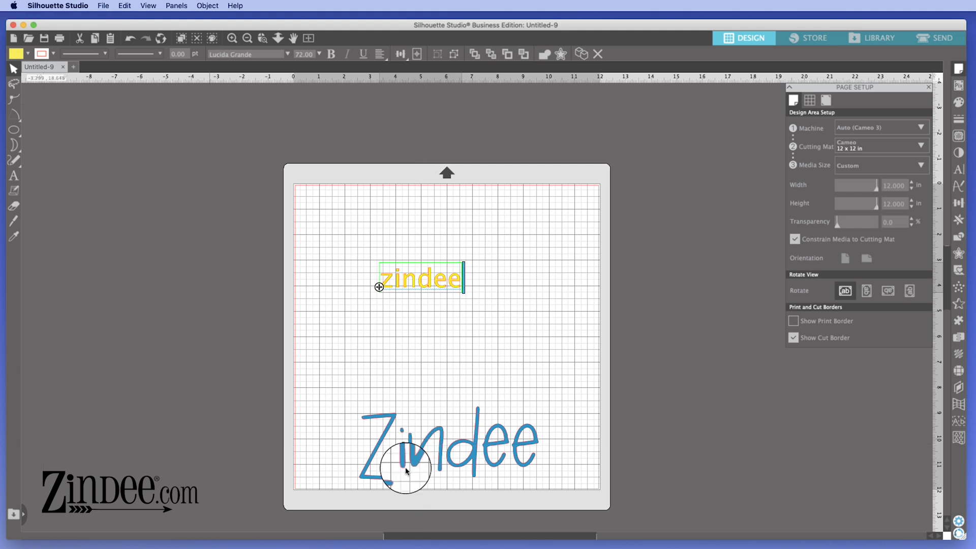
pyautogui.click(287, 55)
pyautogui.scroll(-10, 260, 187)
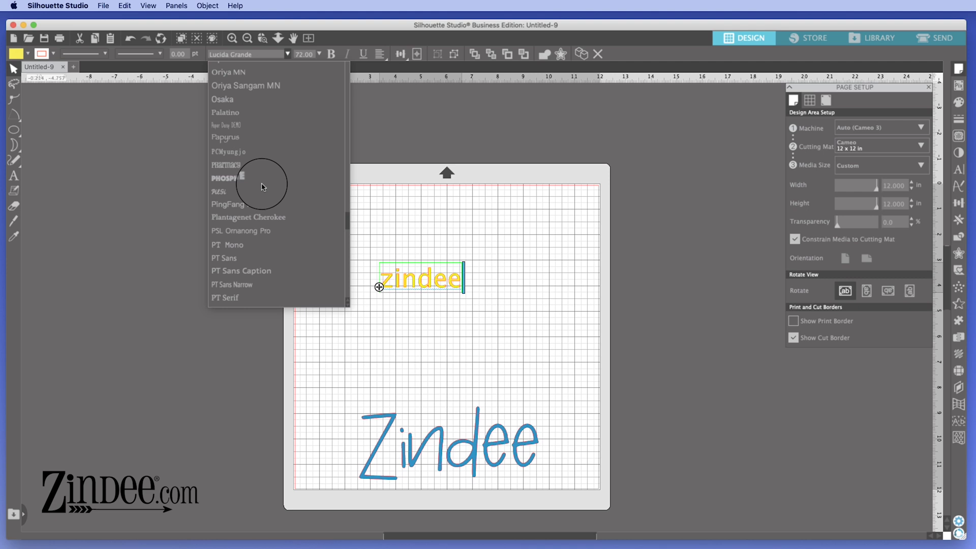
pyautogui.scroll(-10, 262, 187)
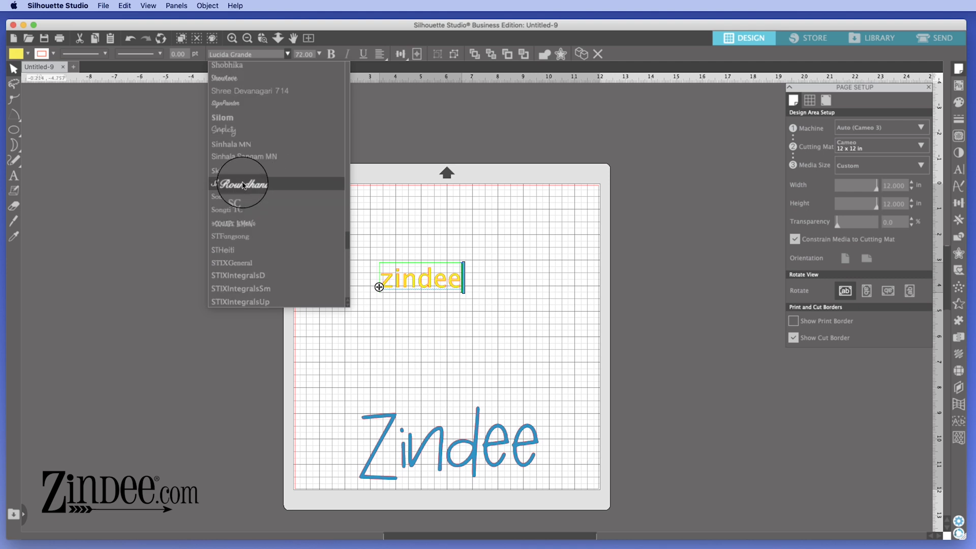
pyautogui.click(243, 185)
pyautogui.click(10, 76)
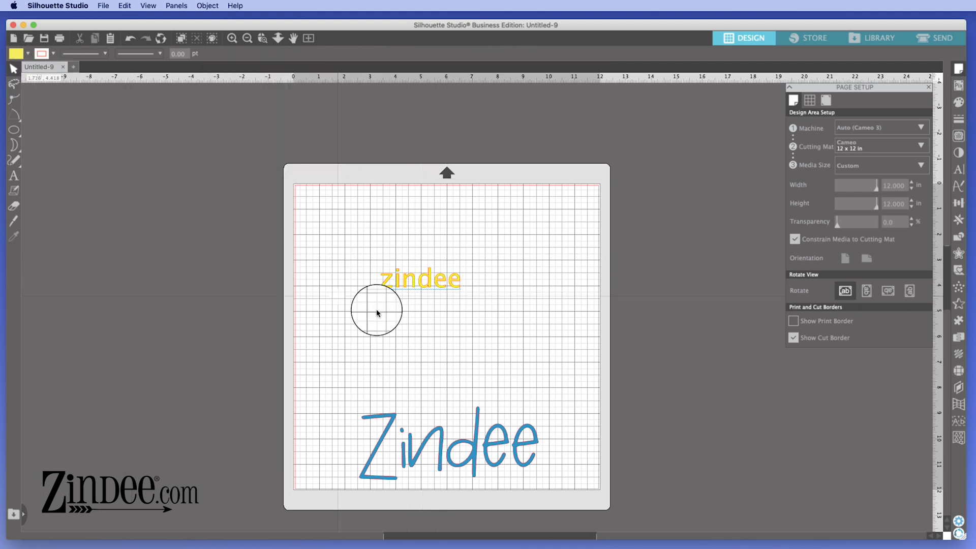
# Step: Switch the text to Square Lemon, enlarge it, and move it toward the top
pyautogui.click(429, 279)
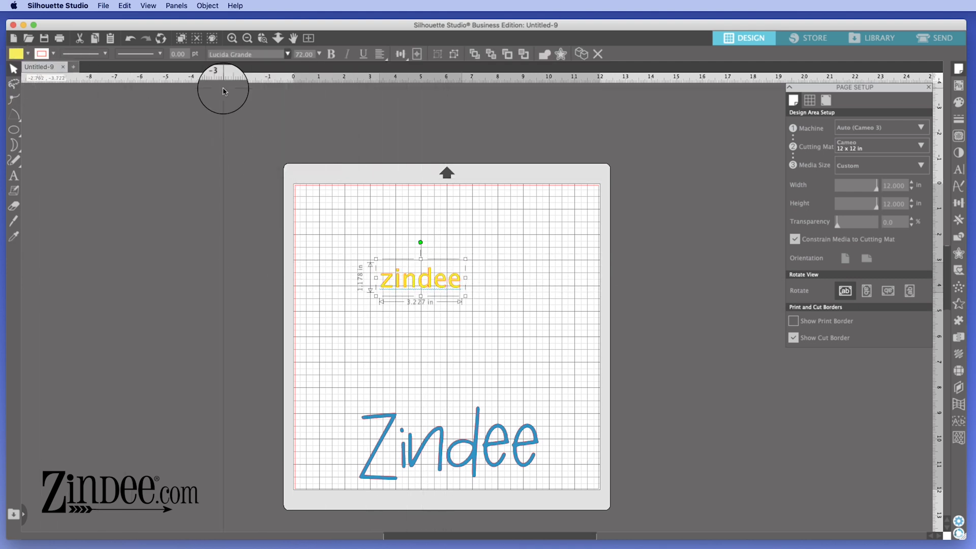
pyautogui.click(288, 55)
pyautogui.scroll(-15, 314, 224)
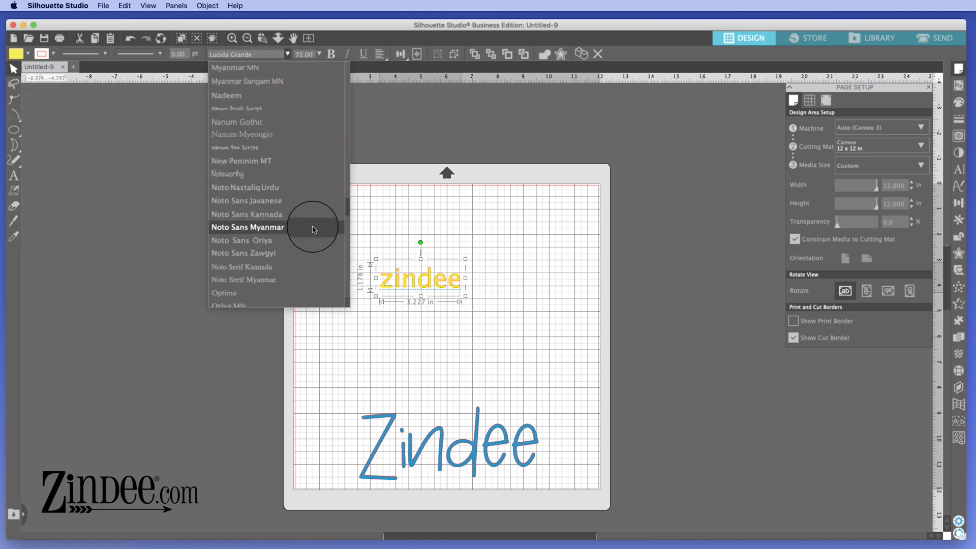
pyautogui.scroll(-5, 314, 224)
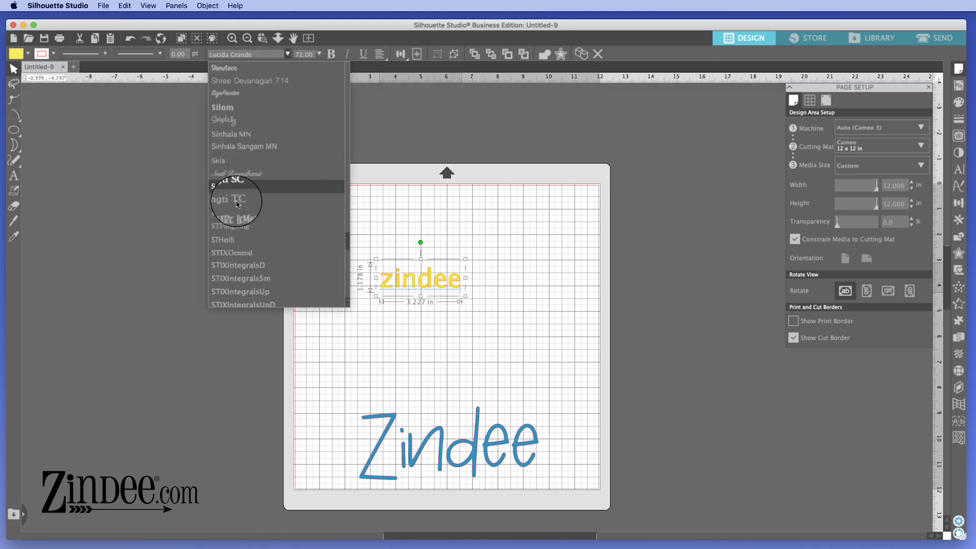
pyautogui.click(246, 214)
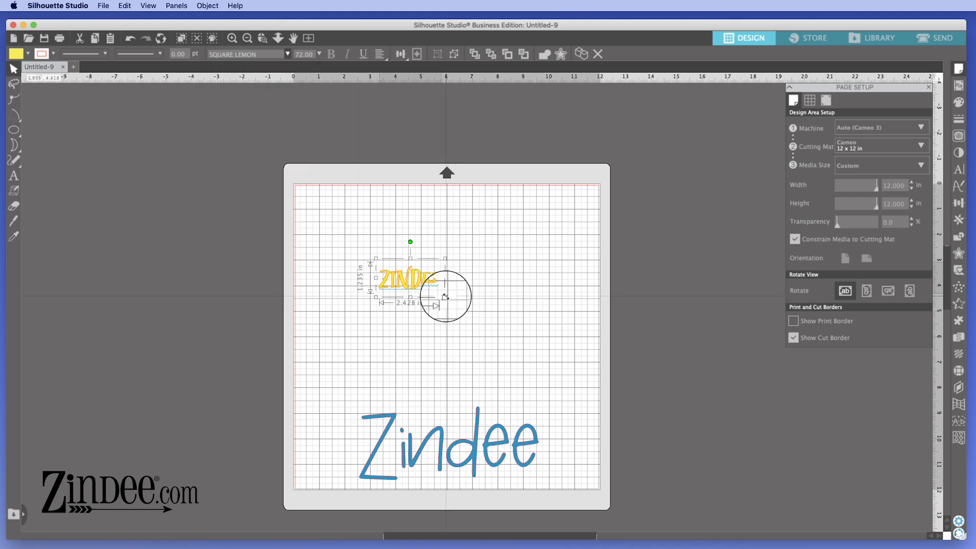
pyautogui.moveTo(447, 299); pyautogui.dragTo(584, 425)
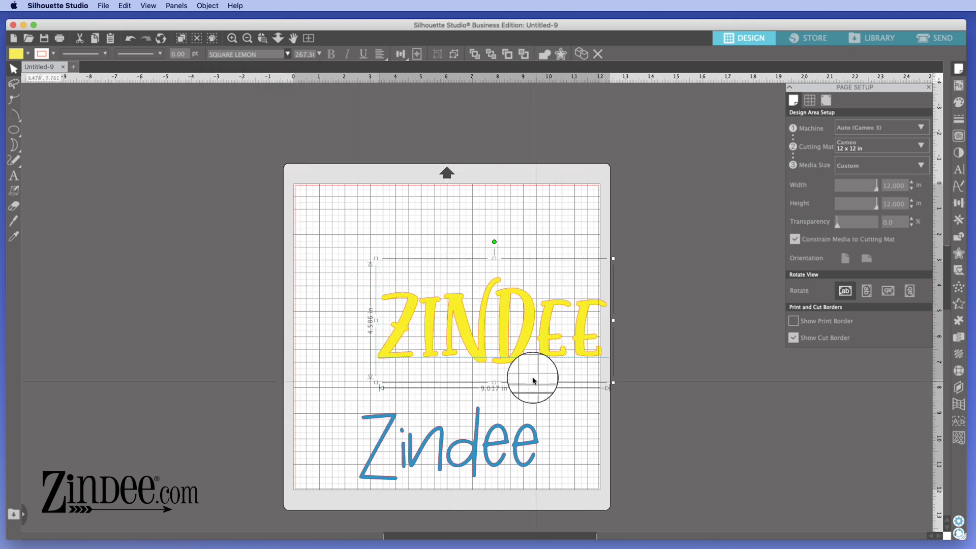
pyautogui.moveTo(503, 349); pyautogui.dragTo(449, 301)
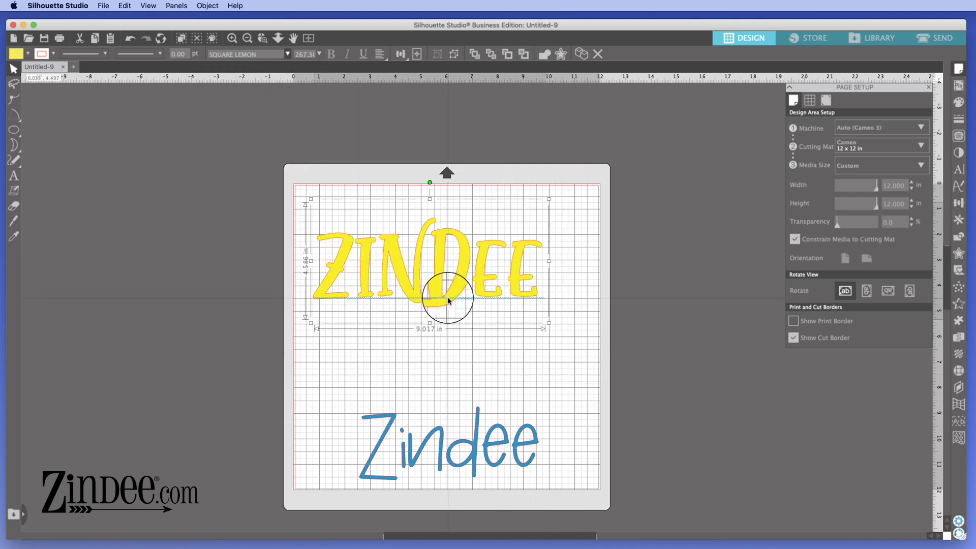
# Step: Fill the ZINDEE title purple and shift it up and right
pyautogui.click(16, 54)
pyautogui.click(43, 110)
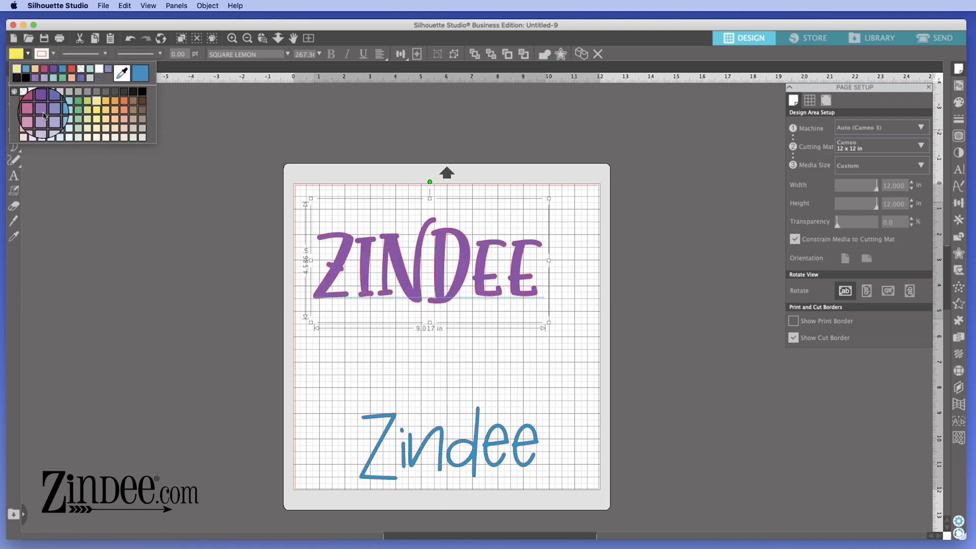
pyautogui.click(493, 328)
pyautogui.moveTo(452, 290); pyautogui.dragTo(477, 268)
pyautogui.click(508, 345)
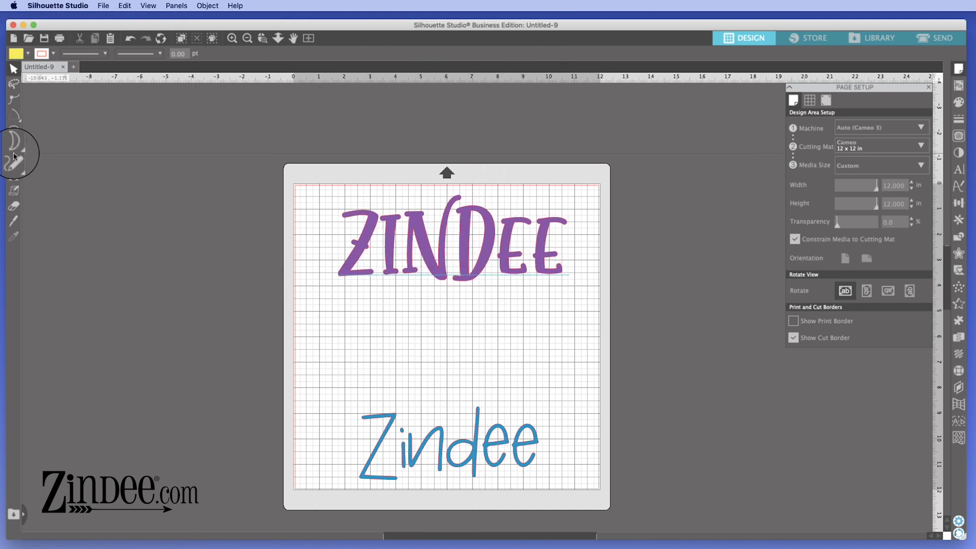
pyautogui.click(14, 176)
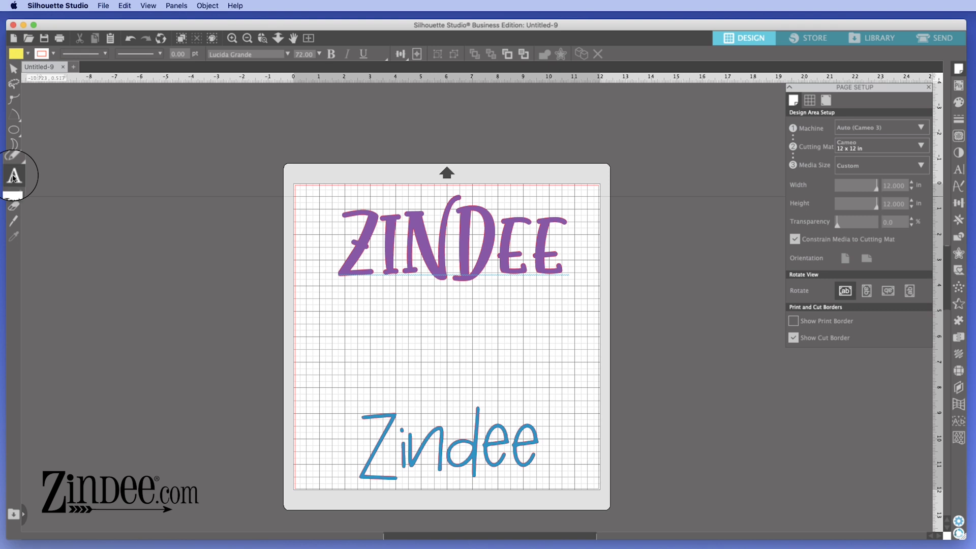
pyautogui.click(14, 193)
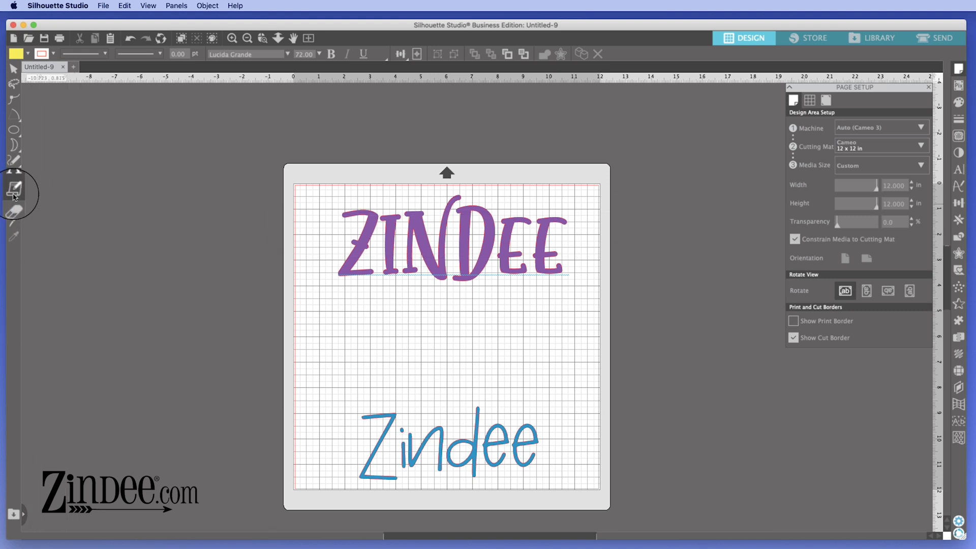
pyautogui.click(409, 359)
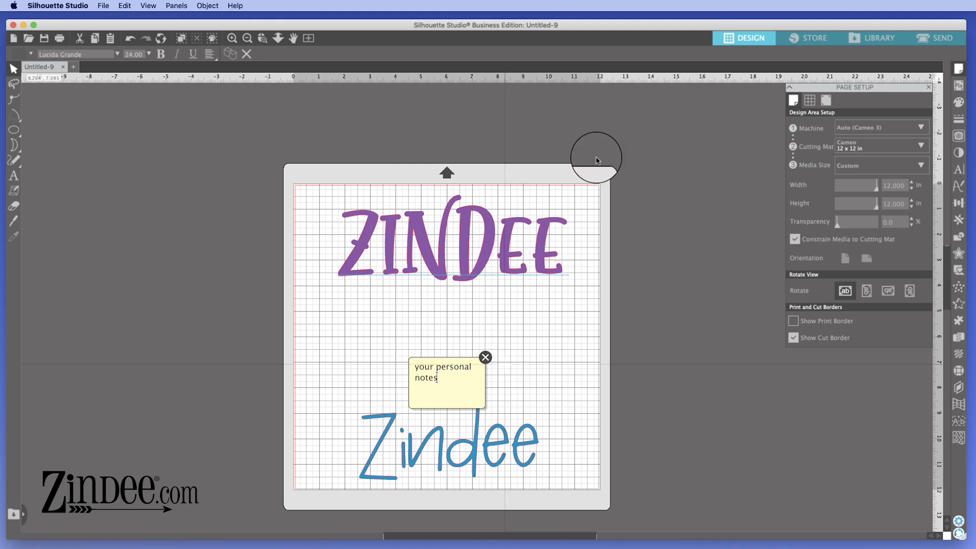
pyautogui.click(483, 357)
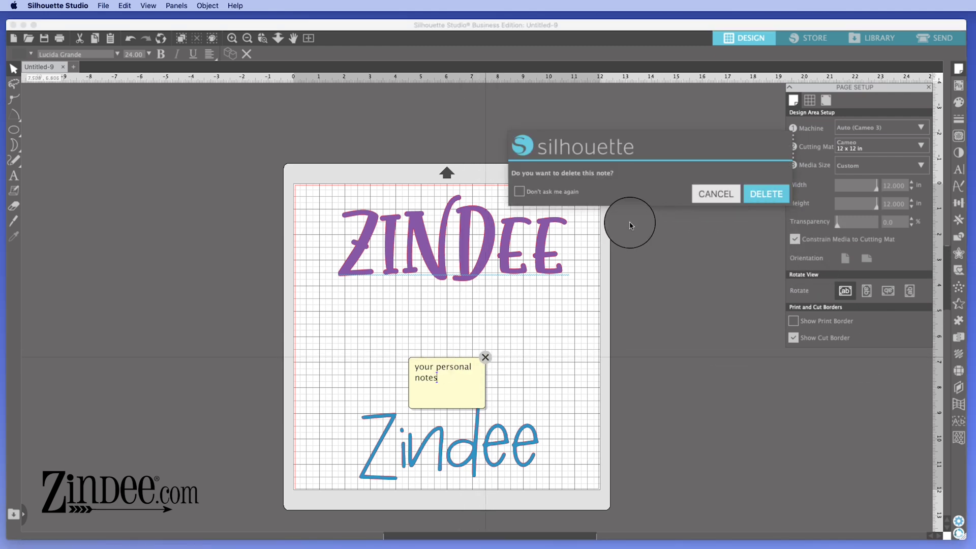
pyautogui.click(760, 193)
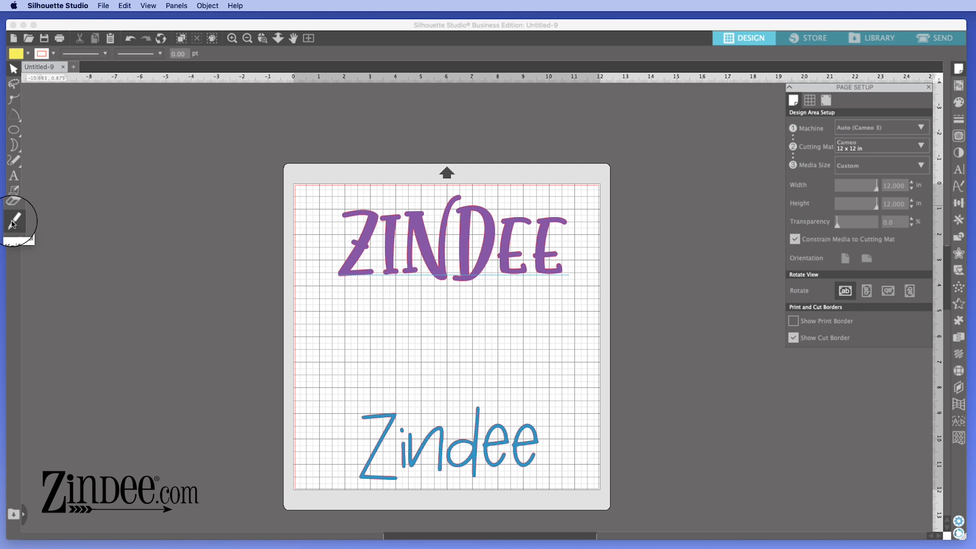
# Step: Draw a yellow ellipse below the title and knife-cut it diagonally
pyautogui.click(13, 130)
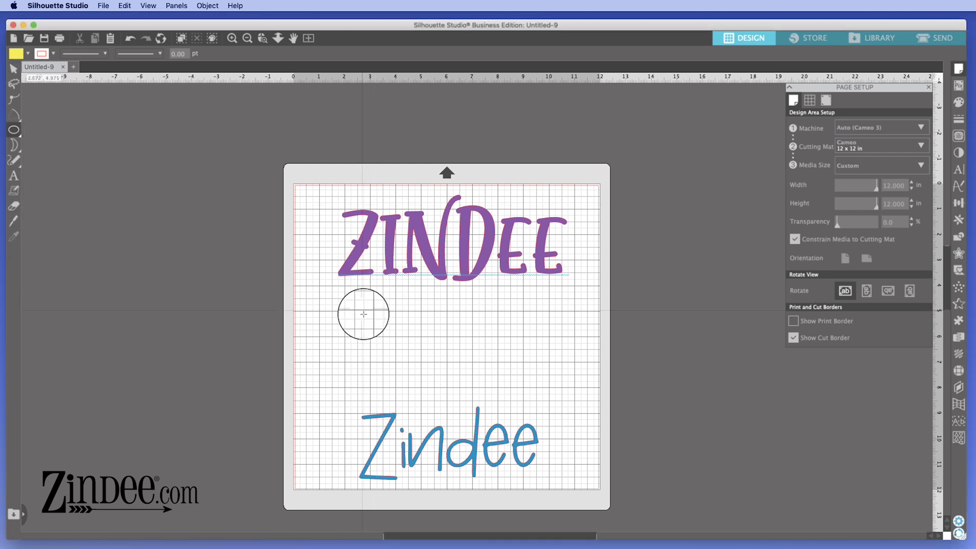
pyautogui.moveTo(375, 319); pyautogui.dragTo(454, 378)
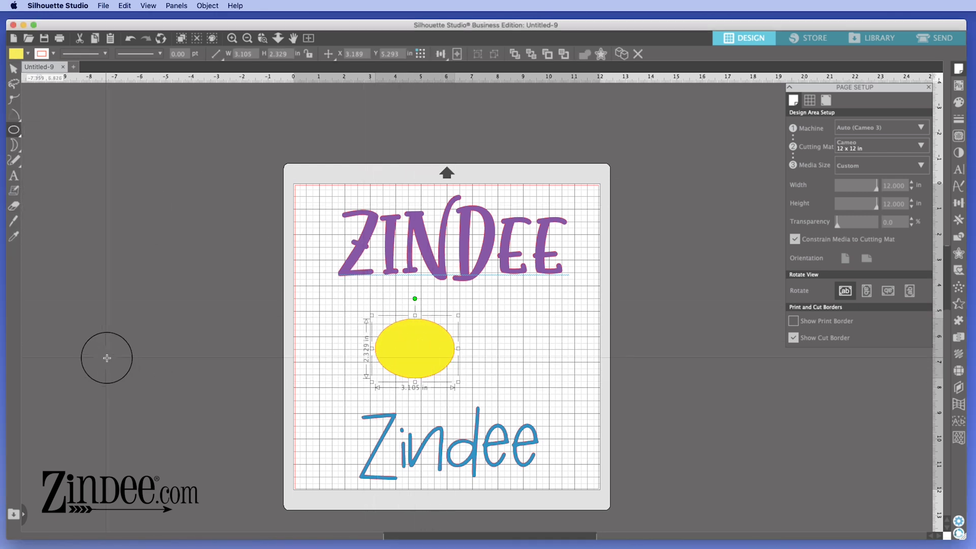
pyautogui.click(15, 221)
pyautogui.moveTo(379, 303)
pyautogui.mouseDown()
pyautogui.moveTo(466, 381)
pyautogui.moveTo(468, 399)
pyautogui.mouseUp()
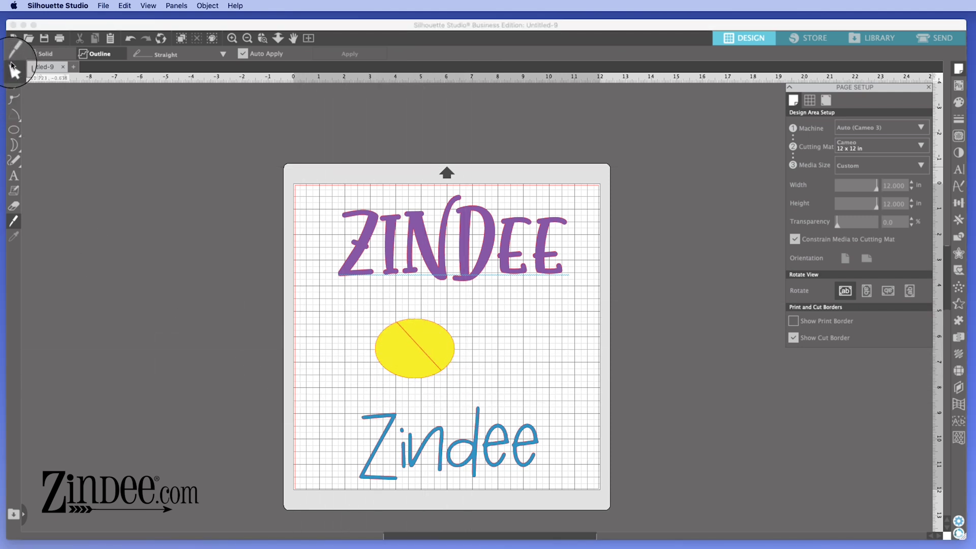
# Step: Pull the two ellipse halves apart to left and right, and nudge the purple title up-left
pyautogui.click(14, 69)
pyautogui.click(433, 342)
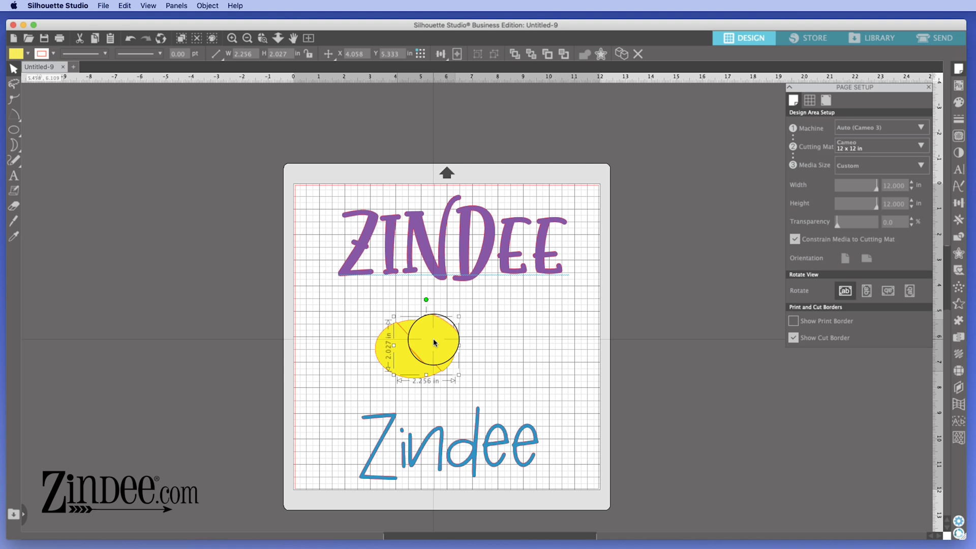
pyautogui.moveTo(434, 341); pyautogui.dragTo(524, 351)
pyautogui.click(408, 366)
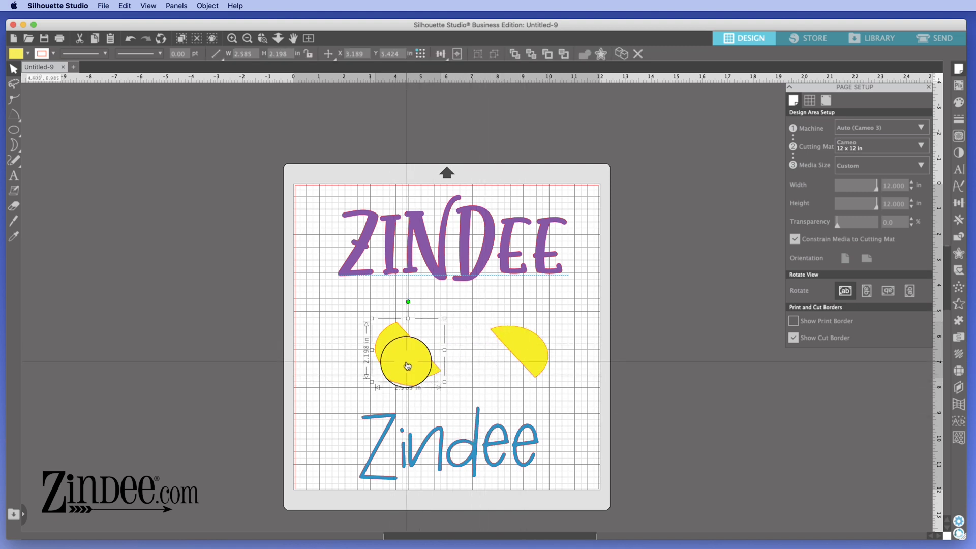
pyautogui.moveTo(407, 366); pyautogui.dragTo(356, 366)
pyautogui.click(164, 349)
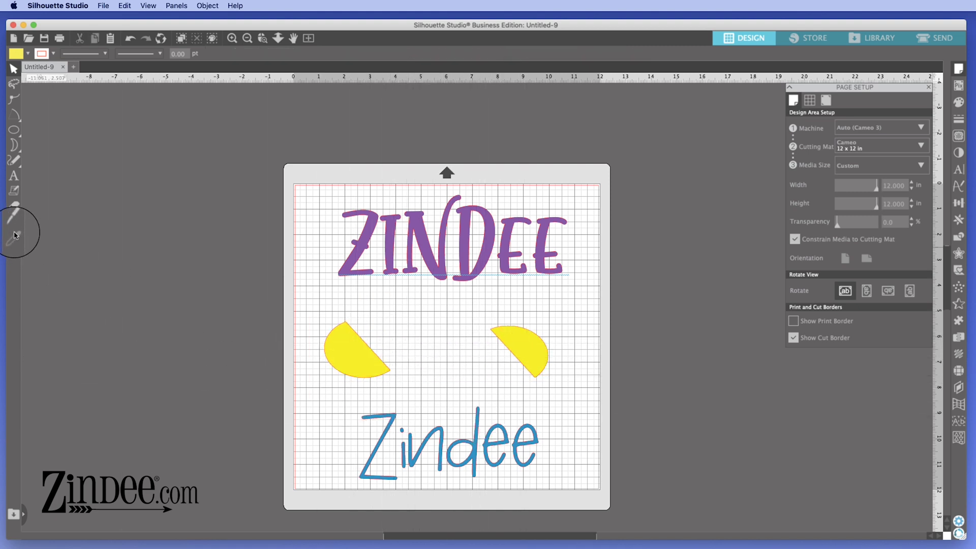
pyautogui.moveTo(438, 267); pyautogui.dragTo(406, 254)
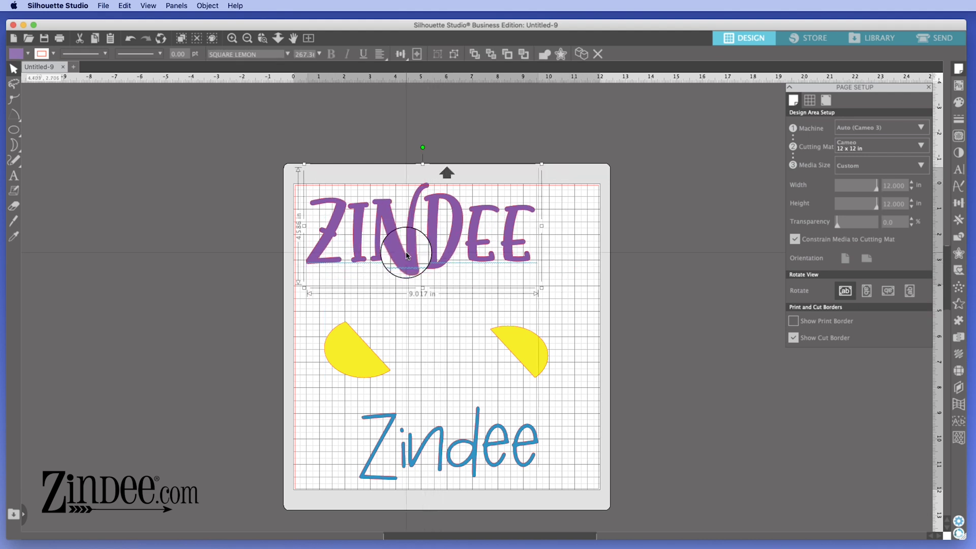
# Step: Fill the right half-ellipse teal, then select the left yellow half
pyautogui.click(539, 344)
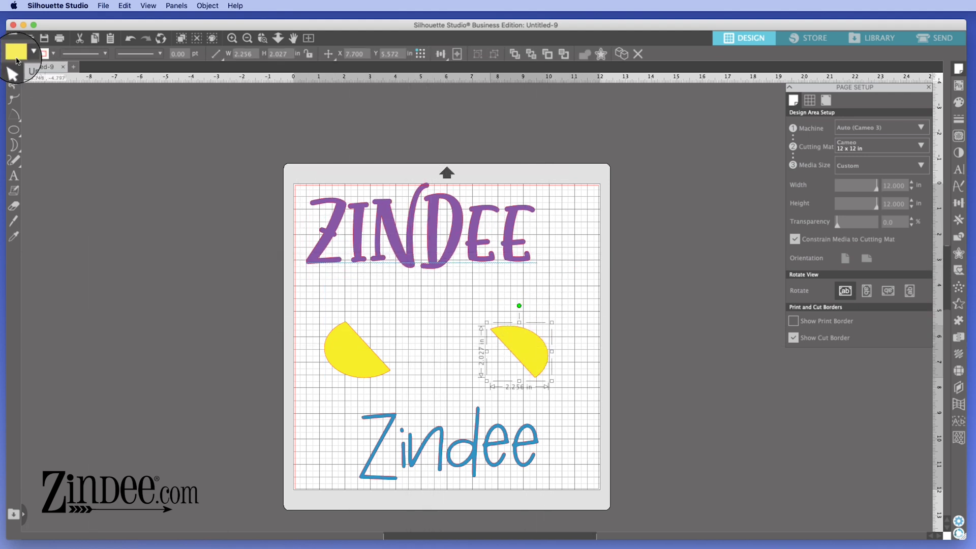
pyautogui.click(16, 57)
pyautogui.click(69, 114)
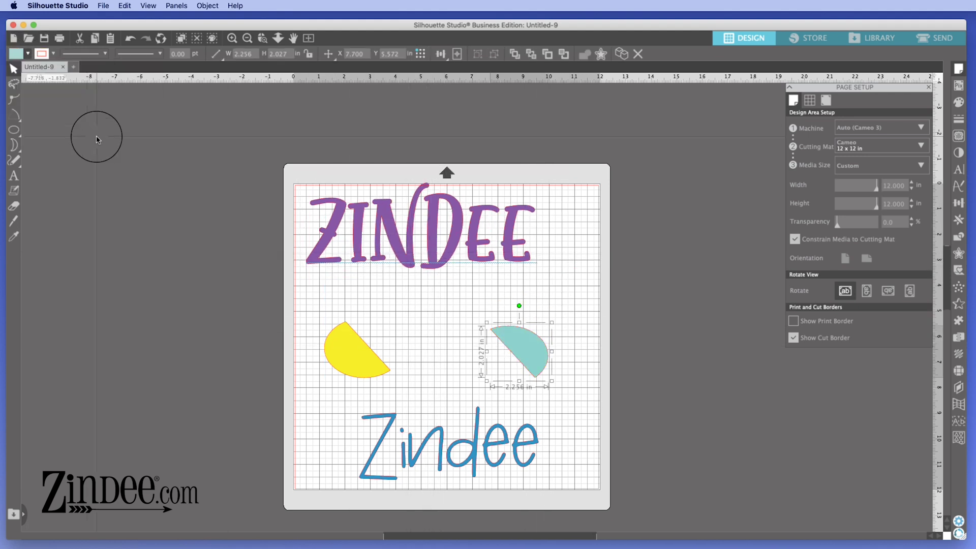
pyautogui.click(356, 339)
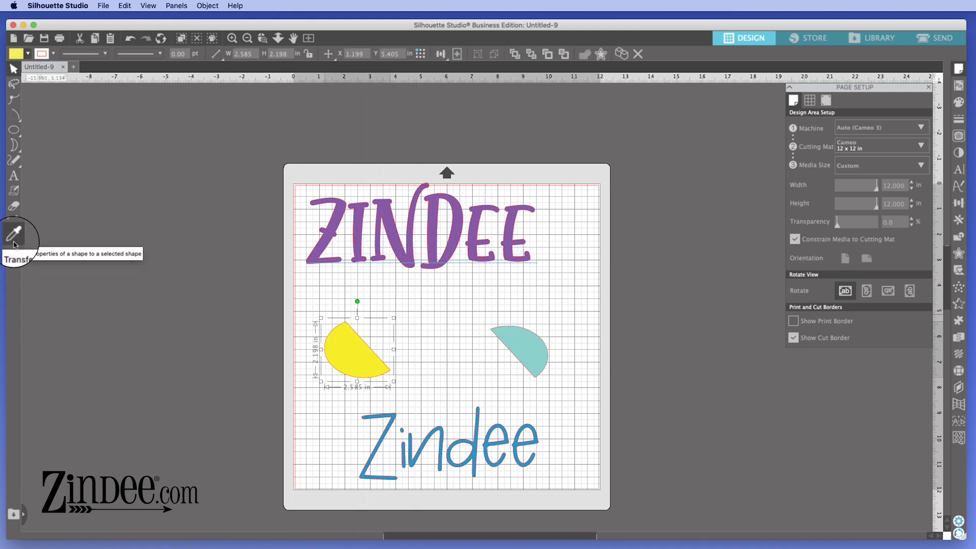
# Step: Use Transfer Properties to fill the yellow half-circle teal, then ZINDEE title purple
pyautogui.click(458, 375)
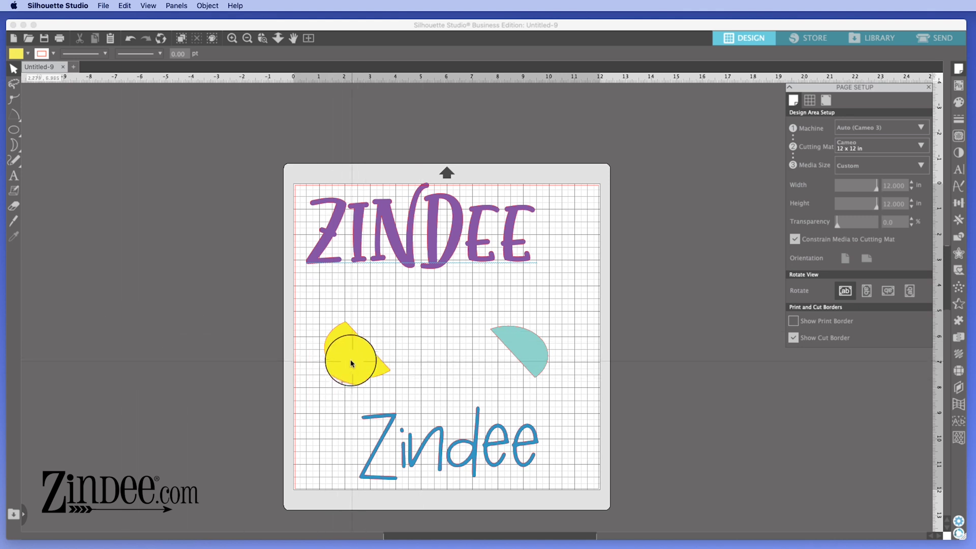
pyautogui.click(349, 349)
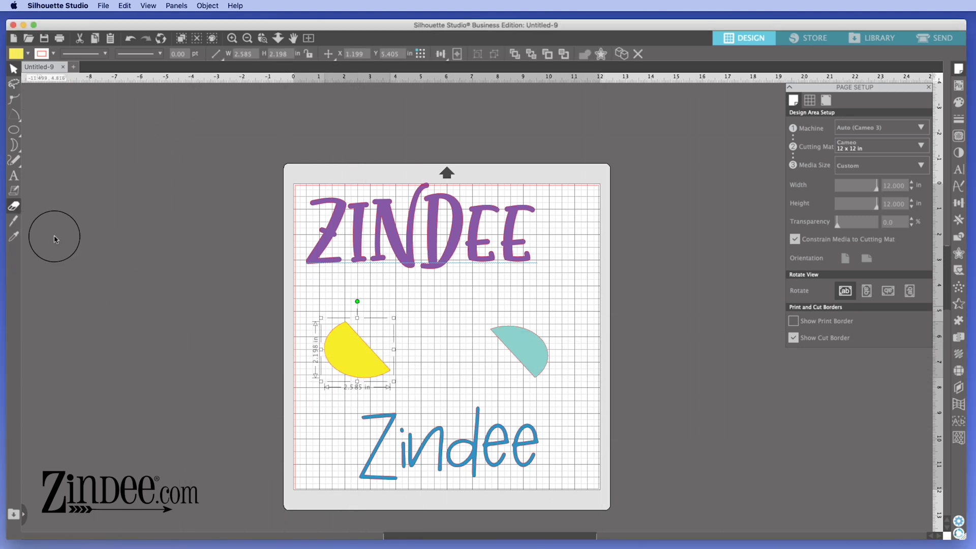
pyautogui.click(535, 355)
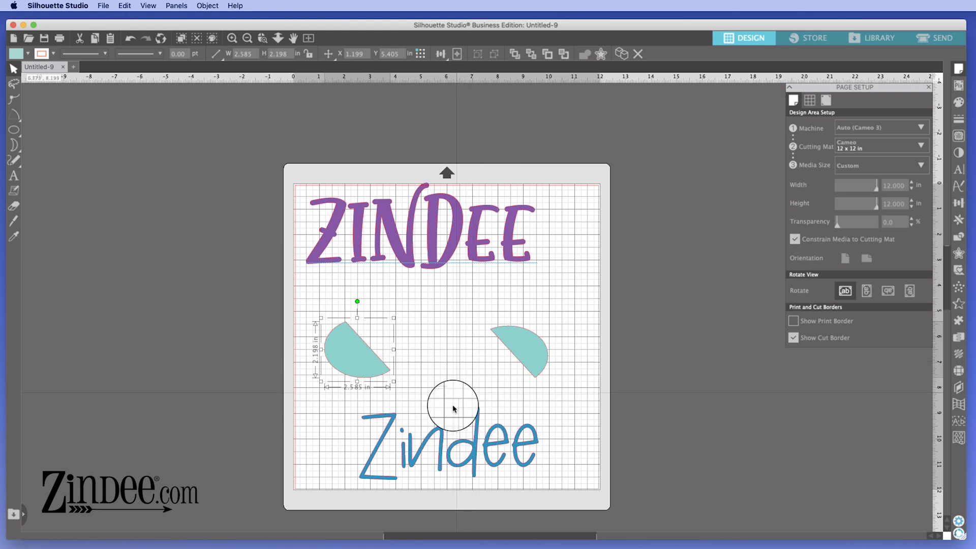
pyautogui.click(14, 236)
pyautogui.click(401, 257)
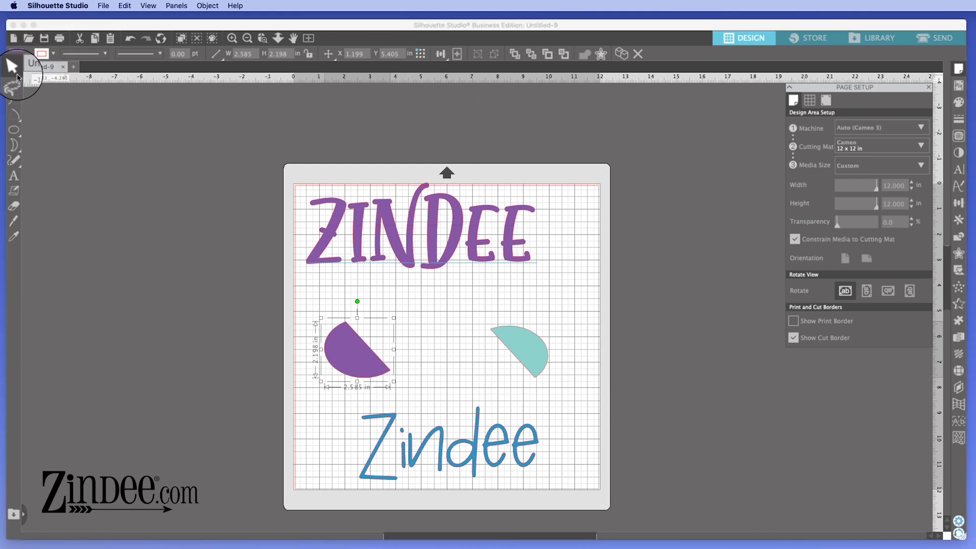
pyautogui.click(433, 267)
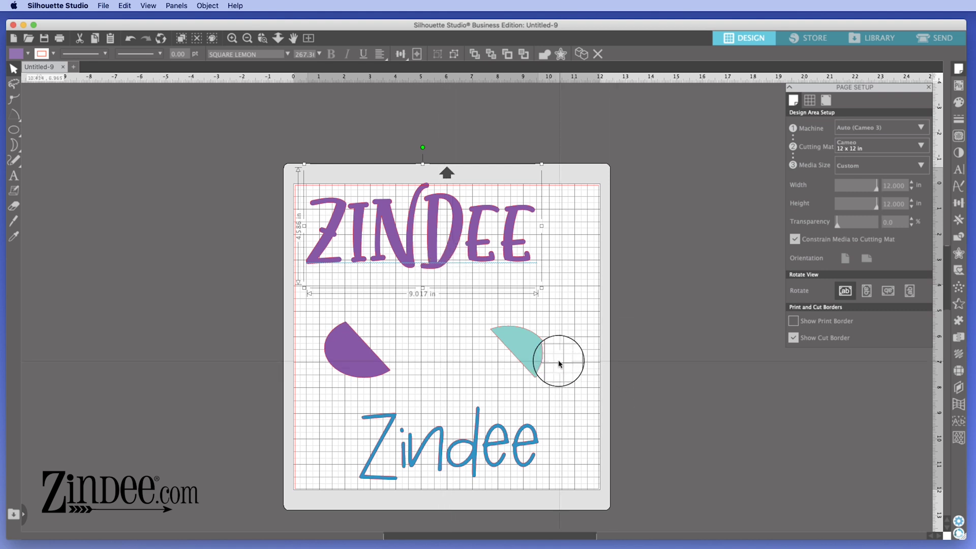
pyautogui.click(493, 460)
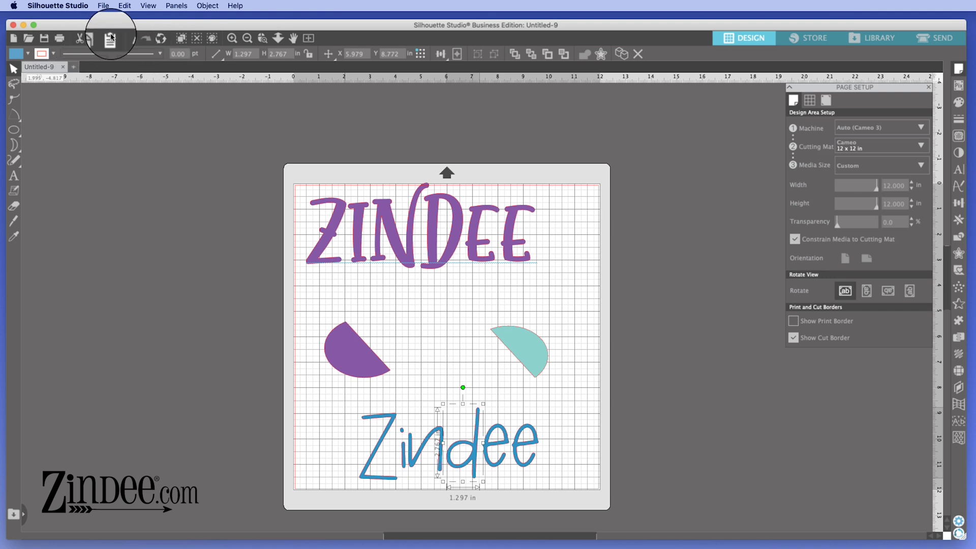
# Step: Tuck the teal half under the purple half's lower left and add an enlarged Zindee text
pyautogui.click(566, 374)
pyautogui.moveTo(529, 352); pyautogui.dragTo(336, 382)
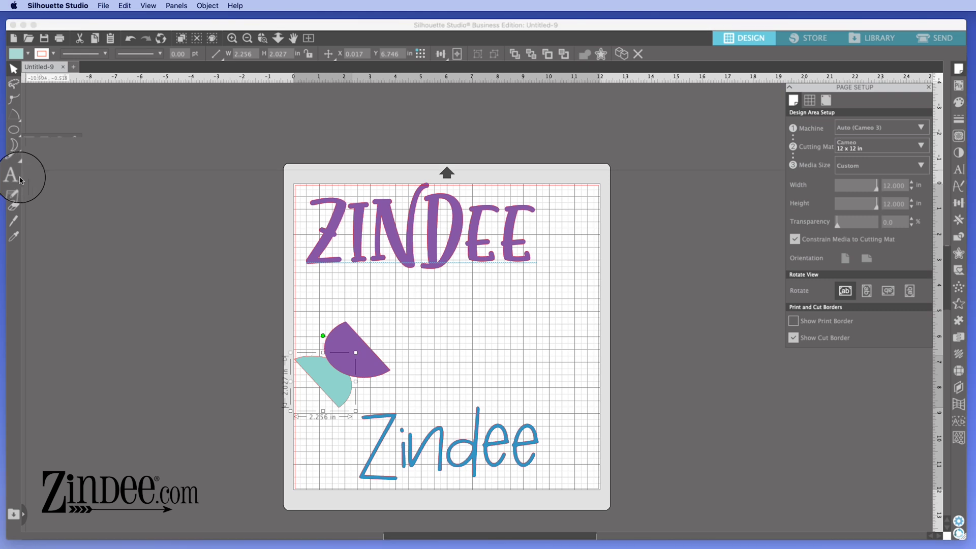
pyautogui.click(442, 332)
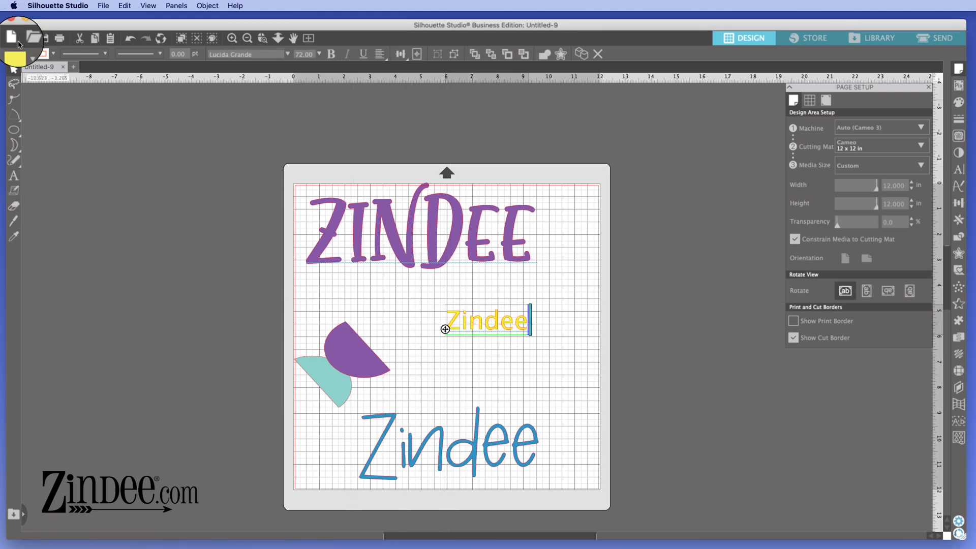
pyautogui.click(19, 69)
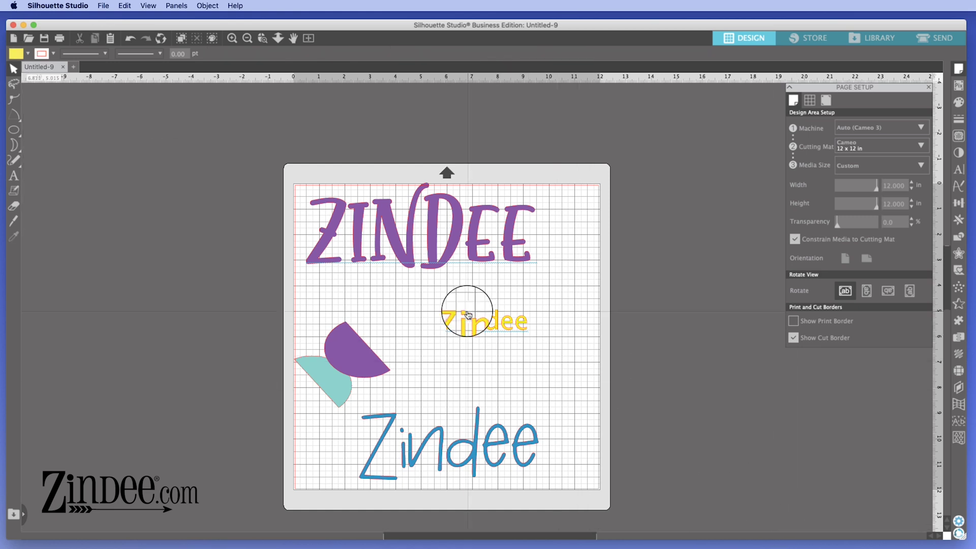
pyautogui.click(524, 335)
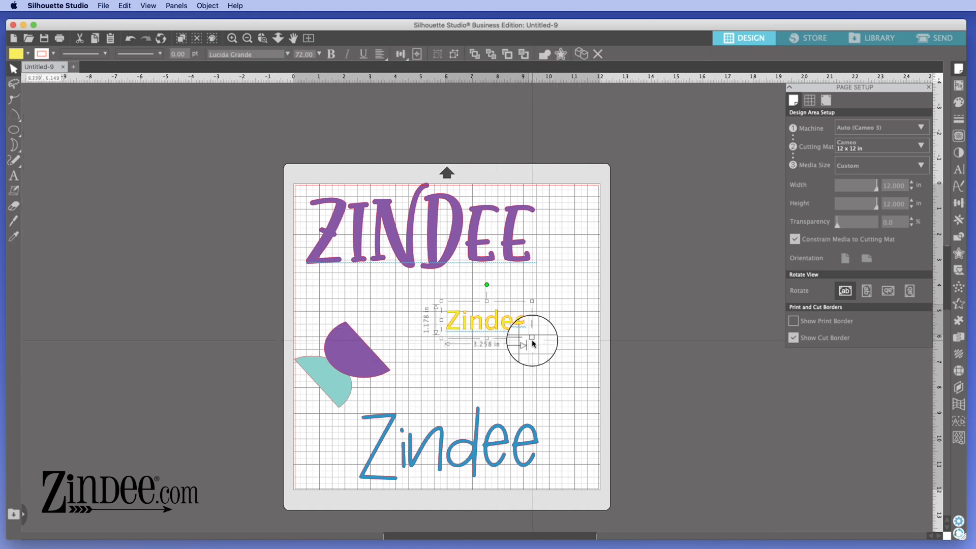
pyautogui.moveTo(532, 338); pyautogui.dragTo(584, 375)
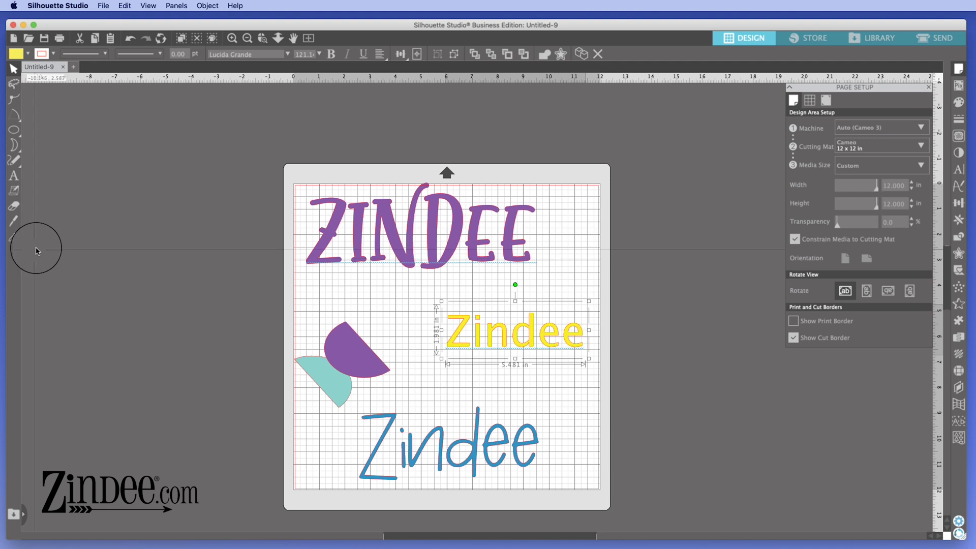
# Step: Give the new Zindee the purple ZINDEE title's font, size and colour, and shift it left
pyautogui.click(16, 236)
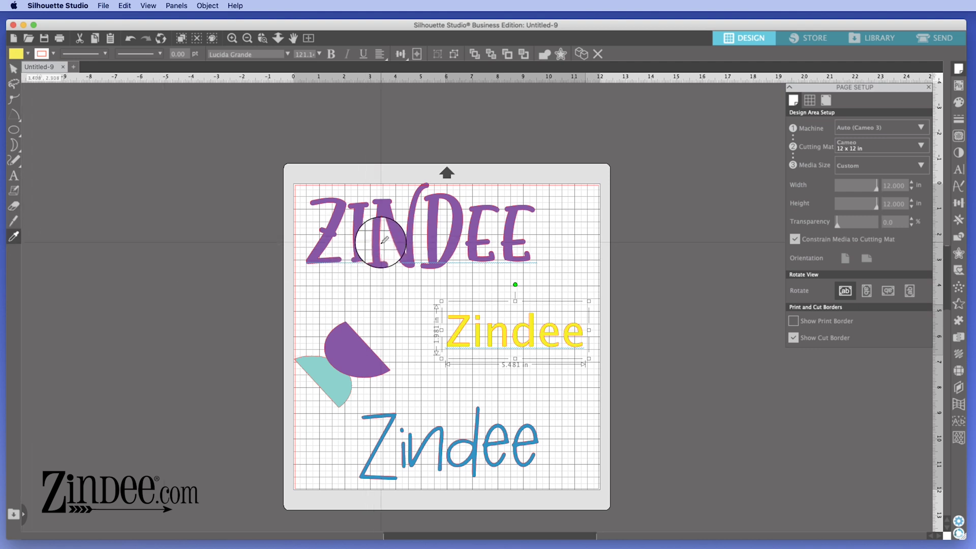
pyautogui.click(381, 246)
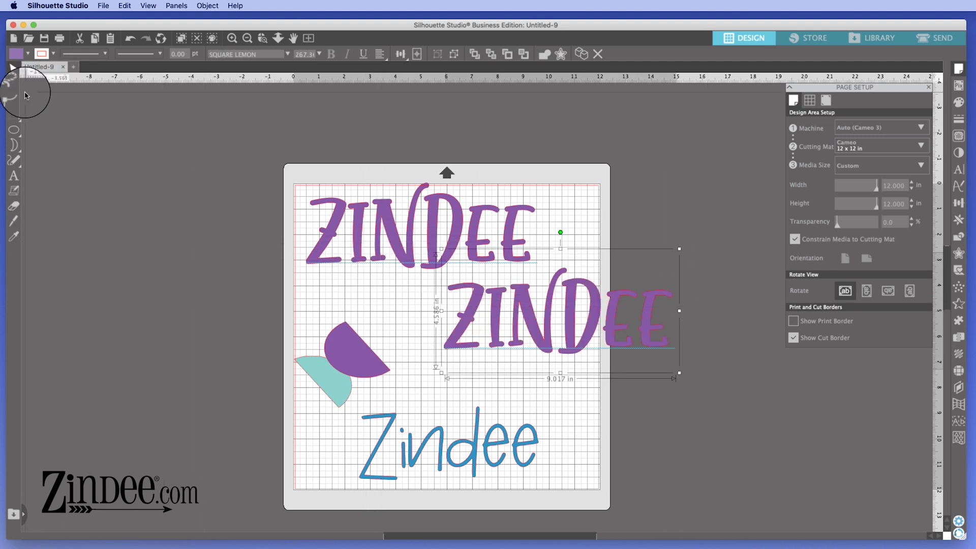
pyautogui.click(686, 217)
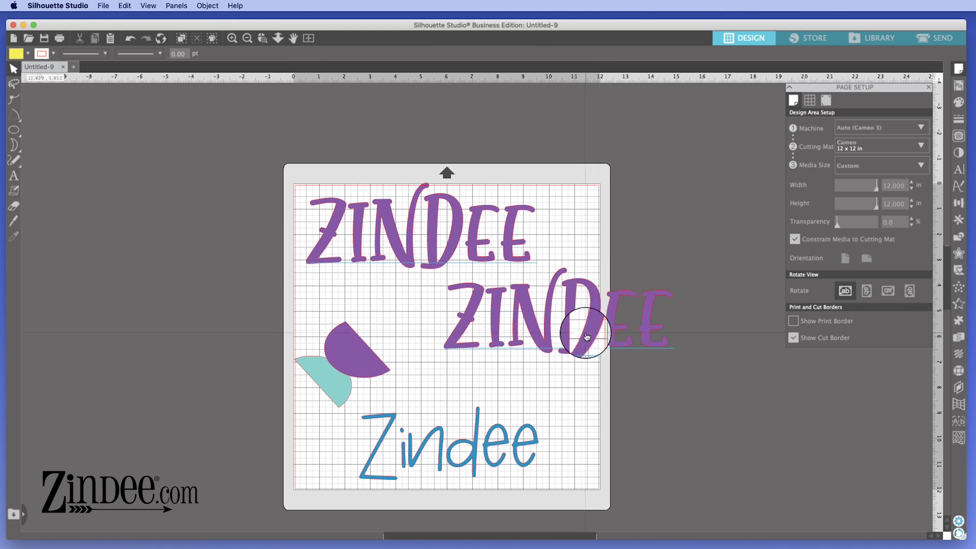
pyautogui.moveTo(587, 337); pyautogui.dragTo(500, 343)
pyautogui.click(497, 371)
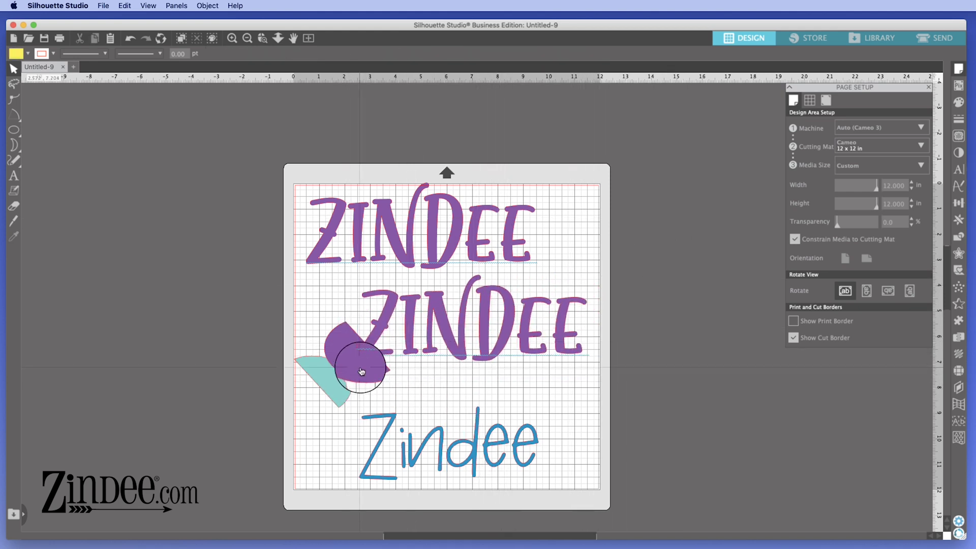
# Step: Align the second ZINDEE under the first, purple half-circle at its right, teal half beside blue Zindee
pyautogui.moveTo(361, 371); pyautogui.dragTo(583, 421)
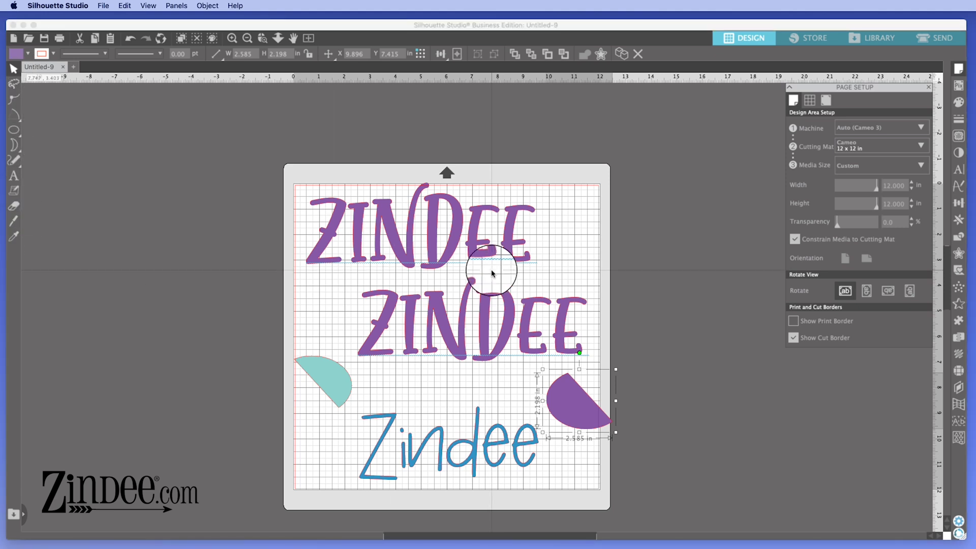
pyautogui.moveTo(453, 357); pyautogui.dragTo(406, 353)
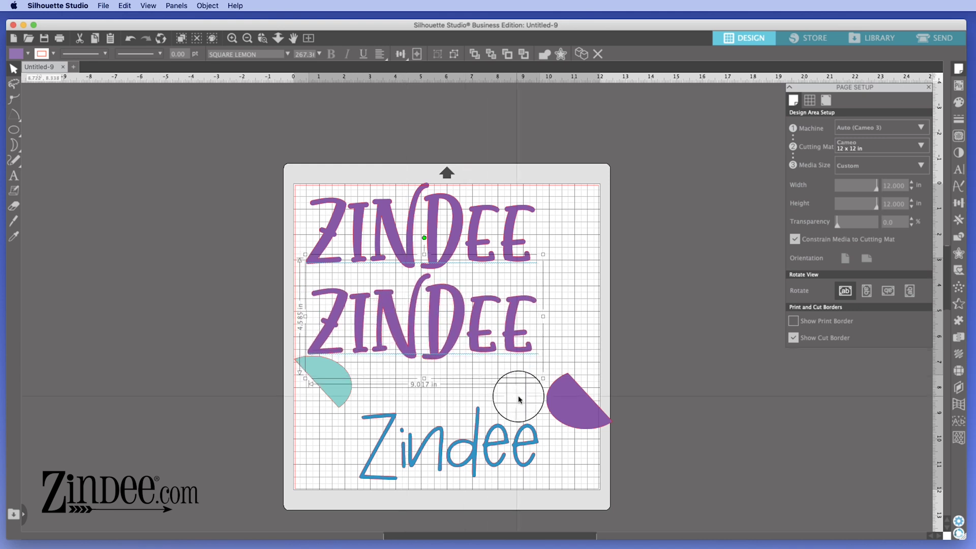
pyautogui.click(571, 407)
pyautogui.moveTo(571, 407); pyautogui.dragTo(540, 388)
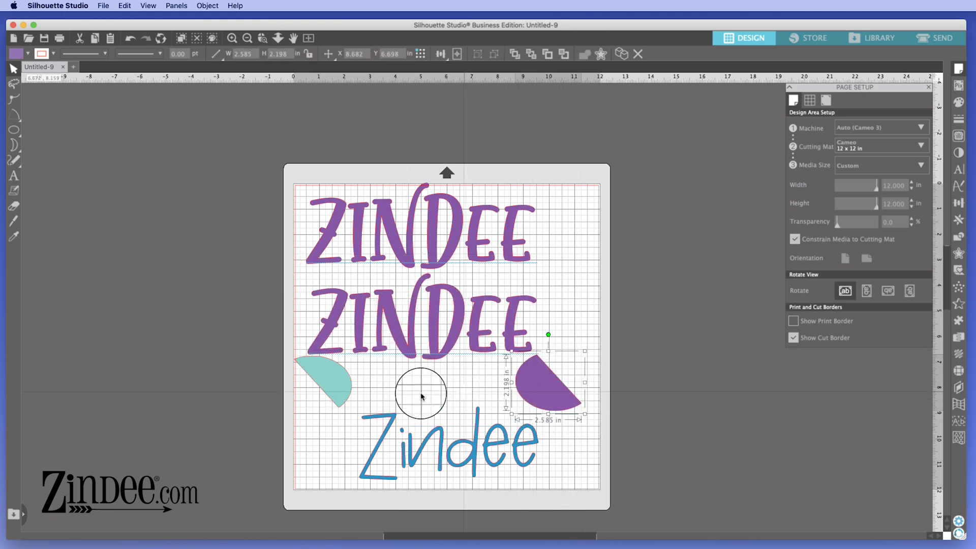
pyautogui.moveTo(336, 382); pyautogui.dragTo(343, 454)
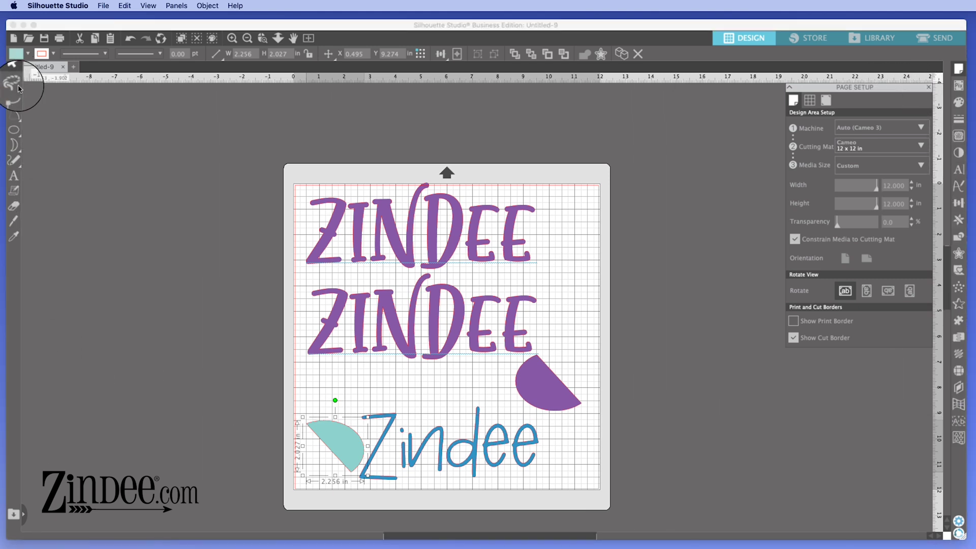
pyautogui.click(14, 145)
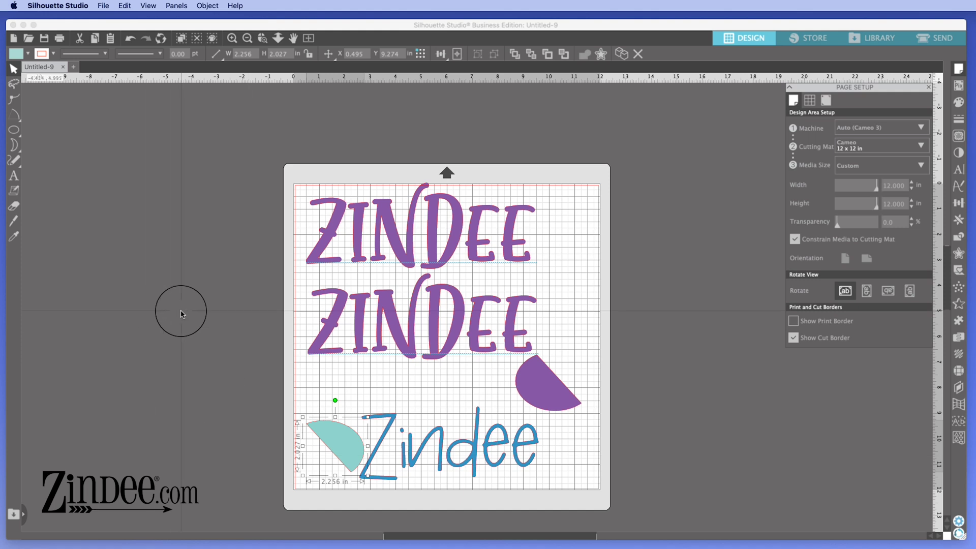